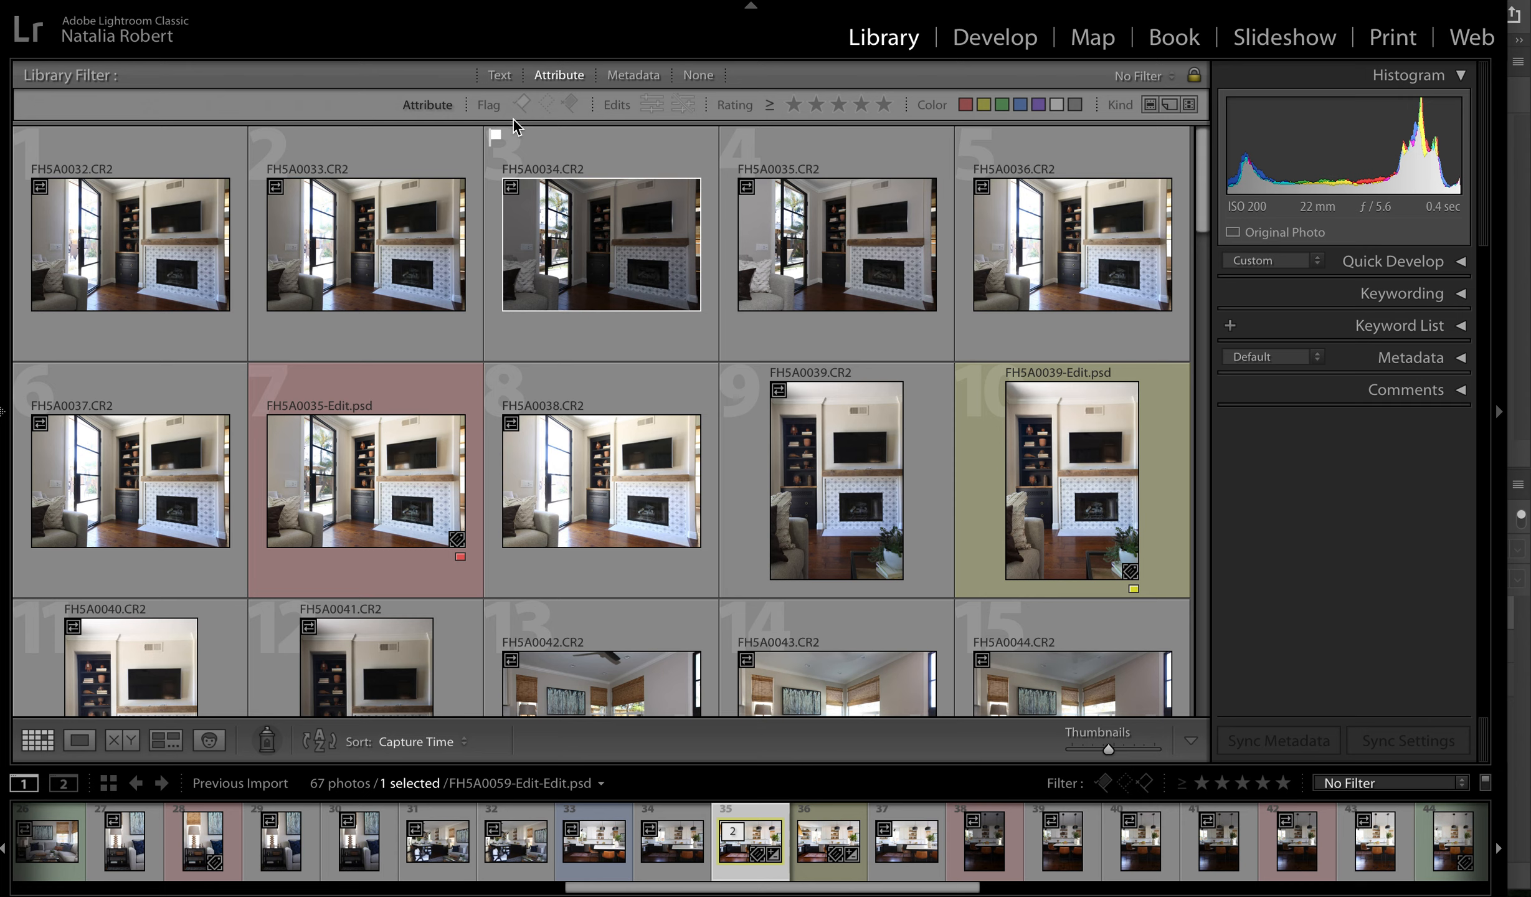
- Flag the living room photos FH5A0042.CR2 and FH5A0044.CR2 as picks
scroll(686, 358, down, 5)
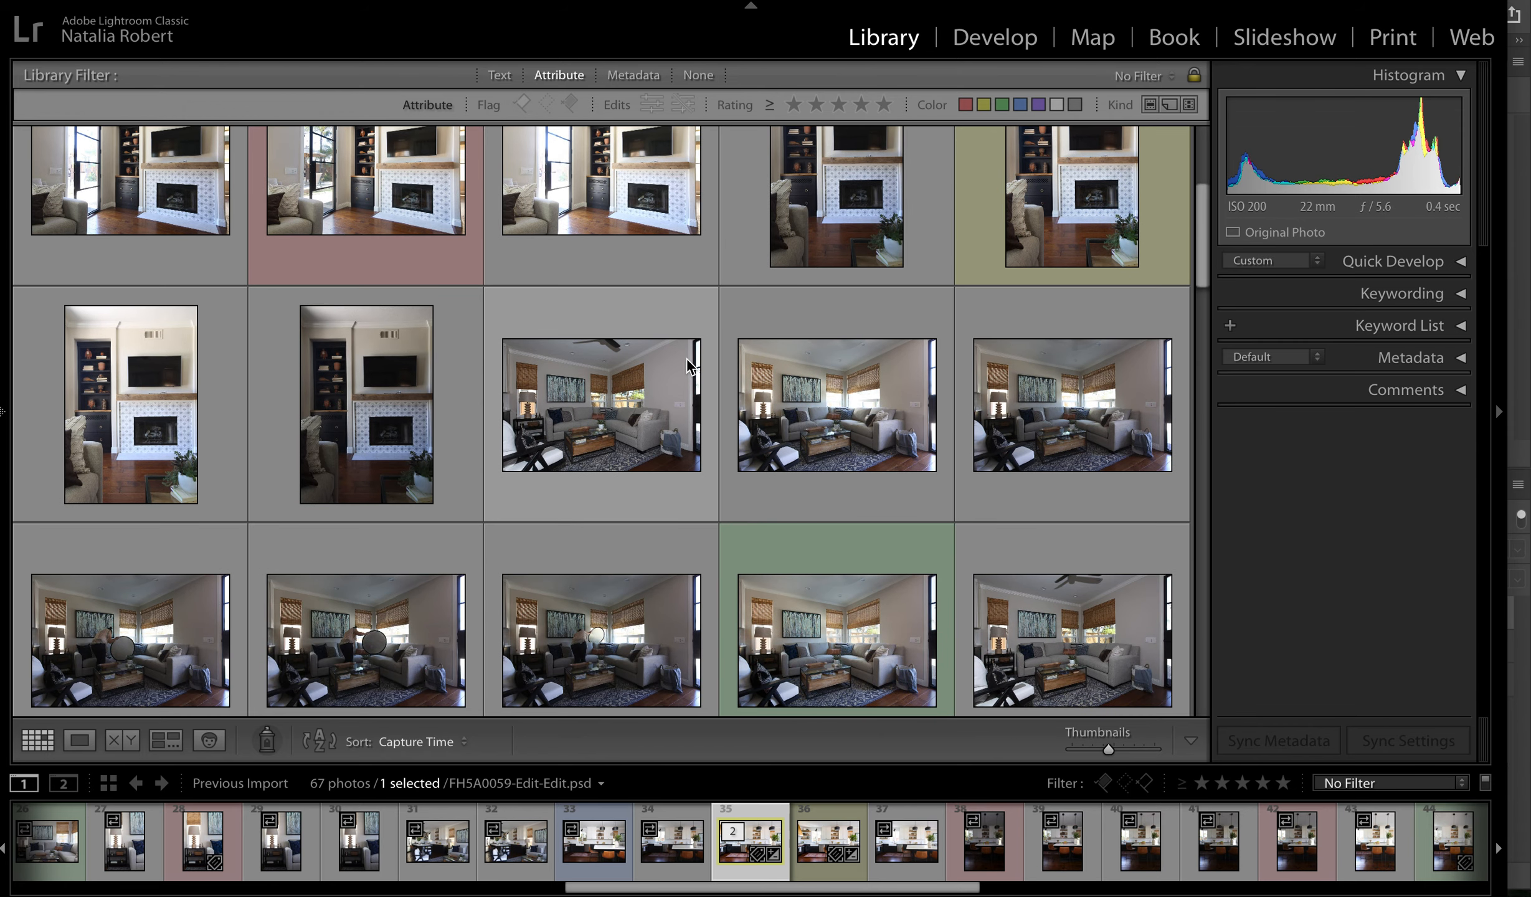
click(608, 314)
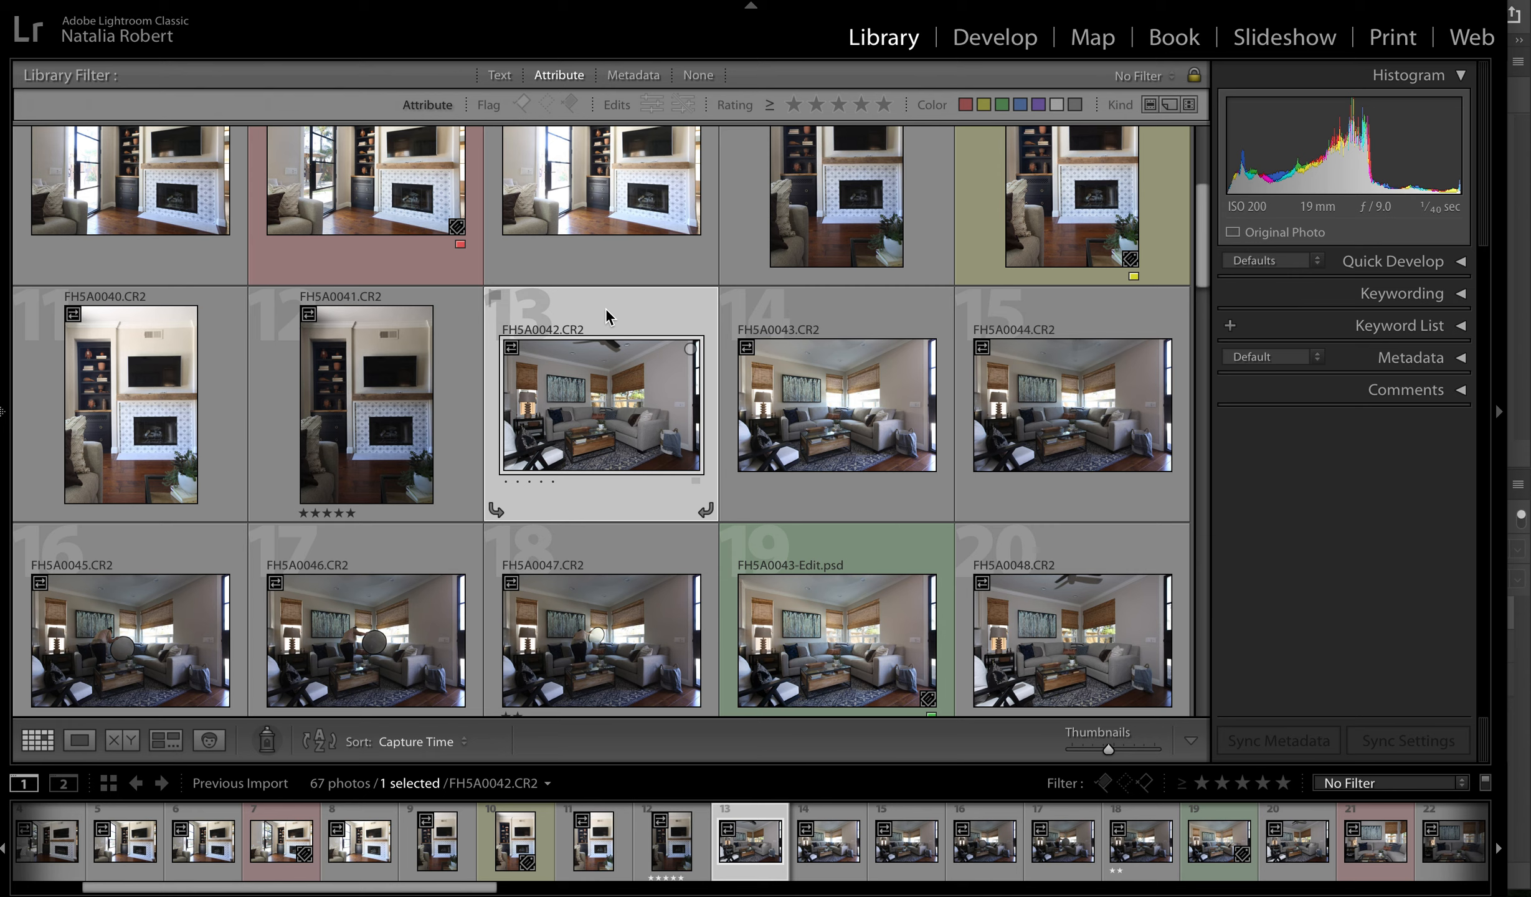
key(p)
click(810, 313)
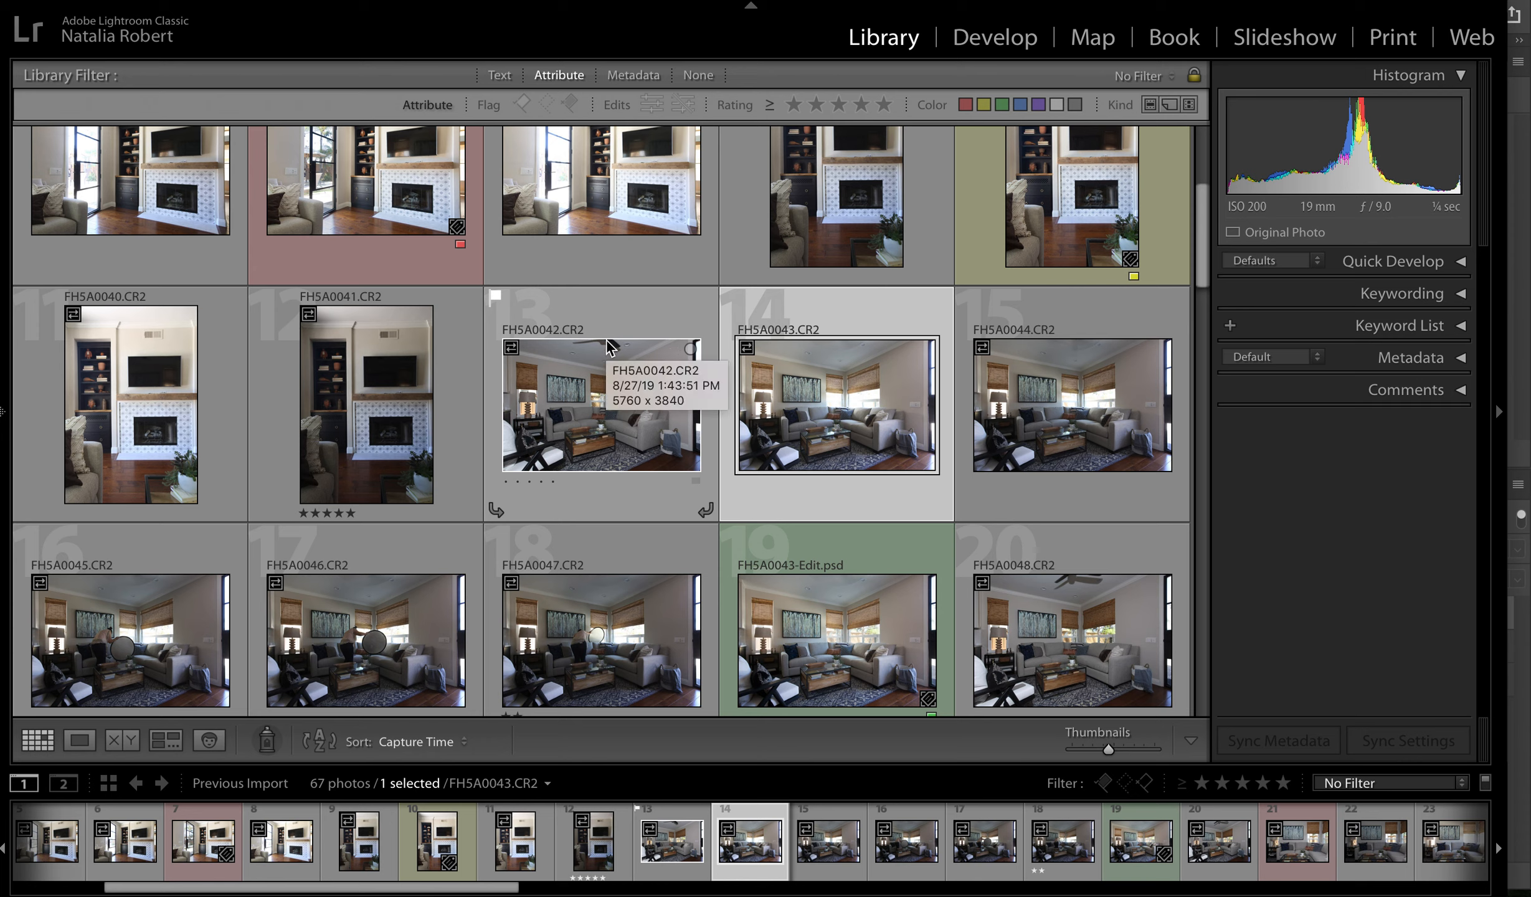
click(1032, 312)
key(p)
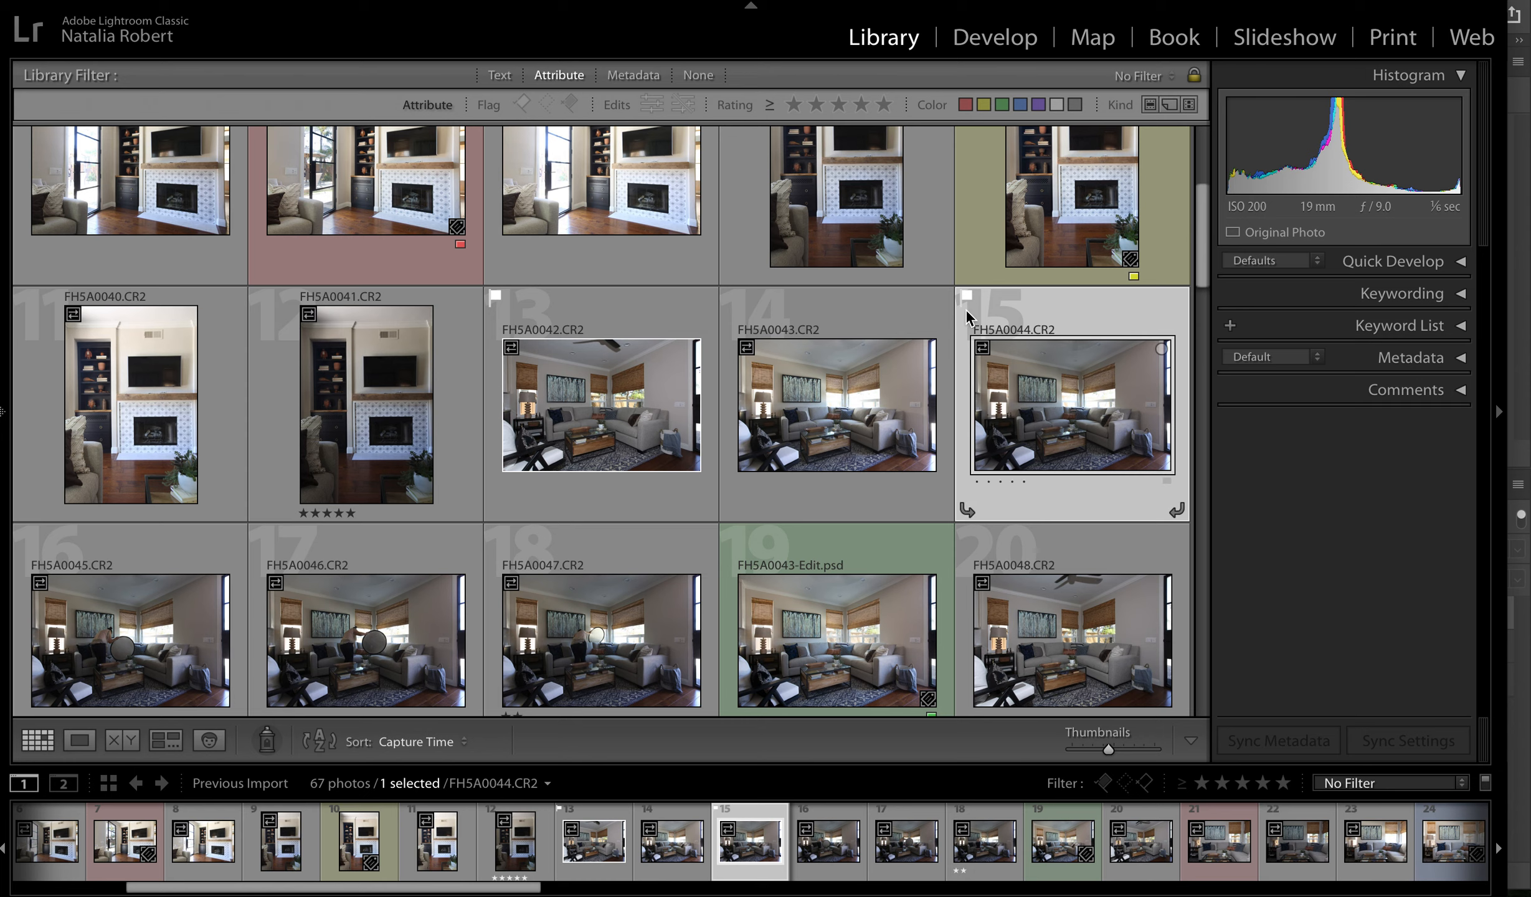
- Filter the library to show only flagged photos, and clear that filter again
click(524, 105)
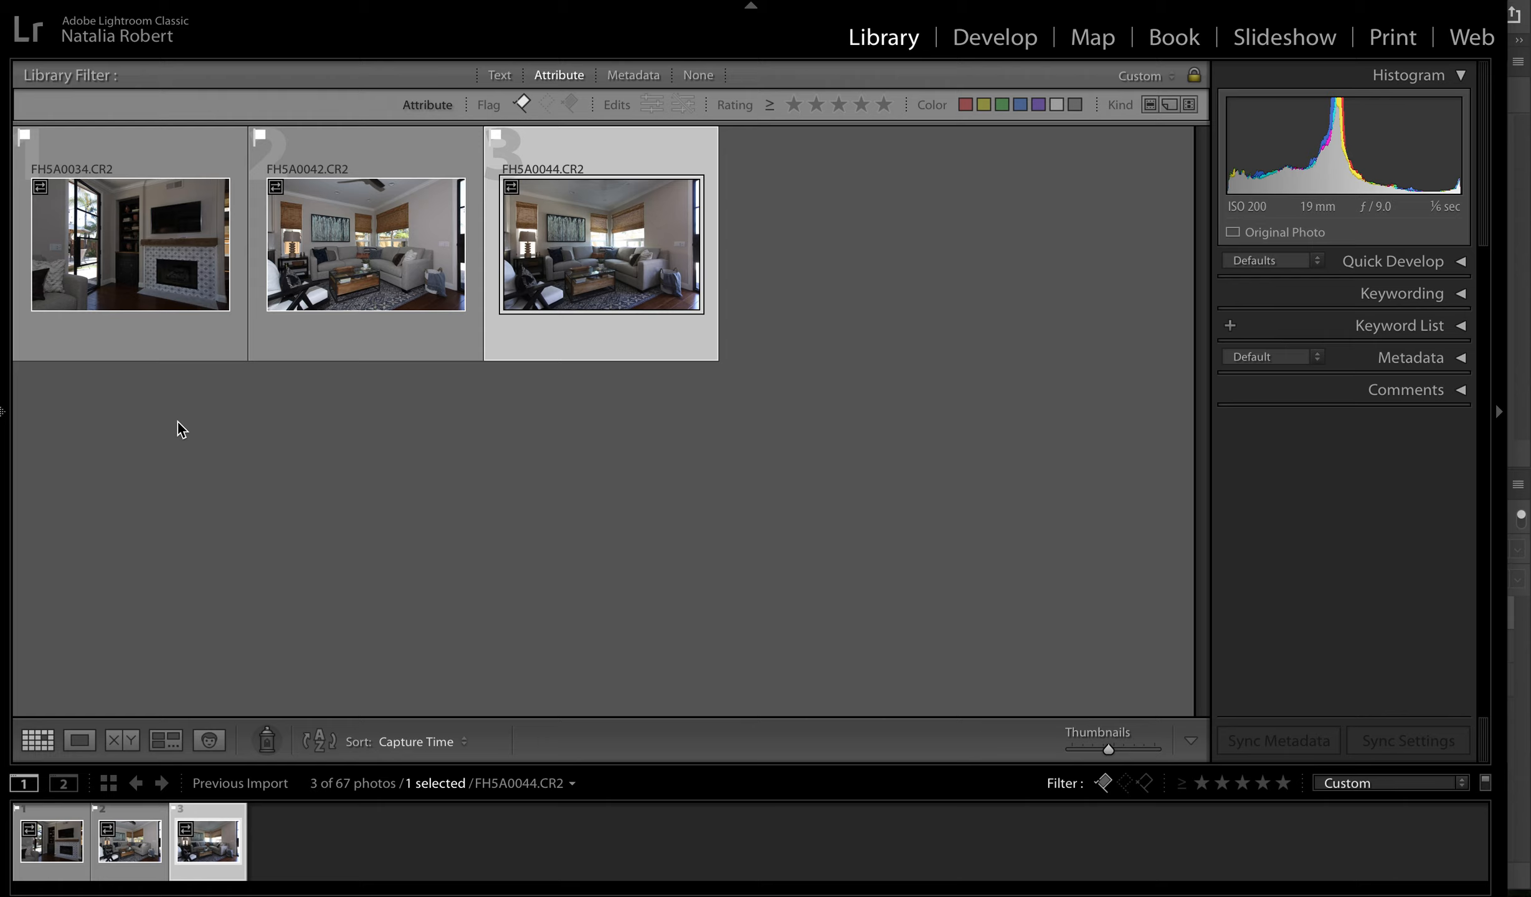
click(522, 102)
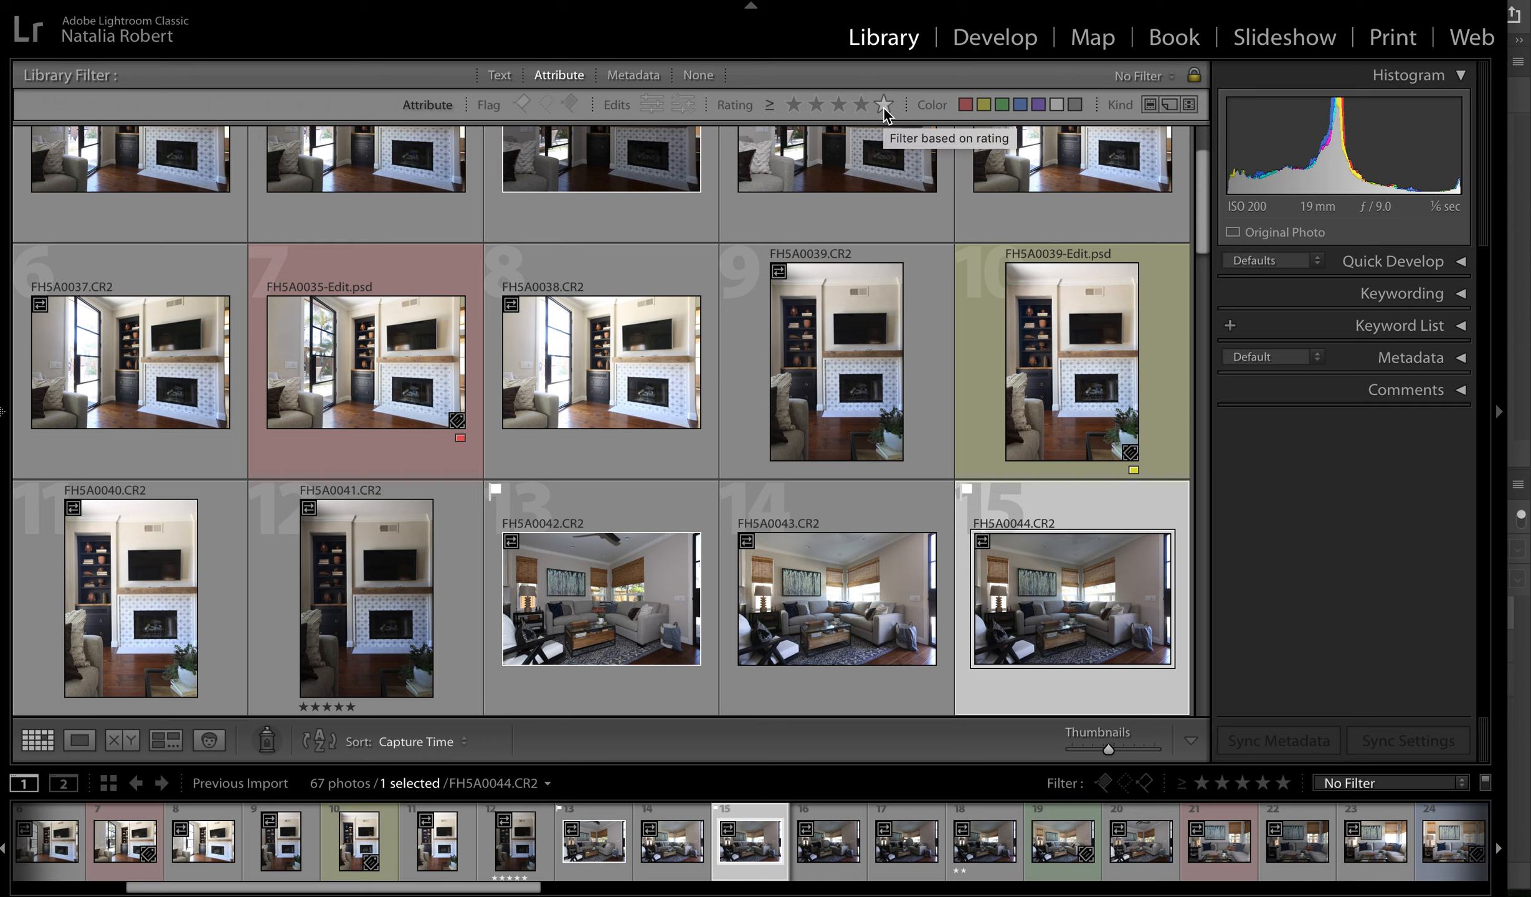
- Give the photos FH5A0033.CR2 and FH5A0042.CR2 a five-star rating each
scroll(690, 461, down, 2)
scroll(692, 461, down, 4)
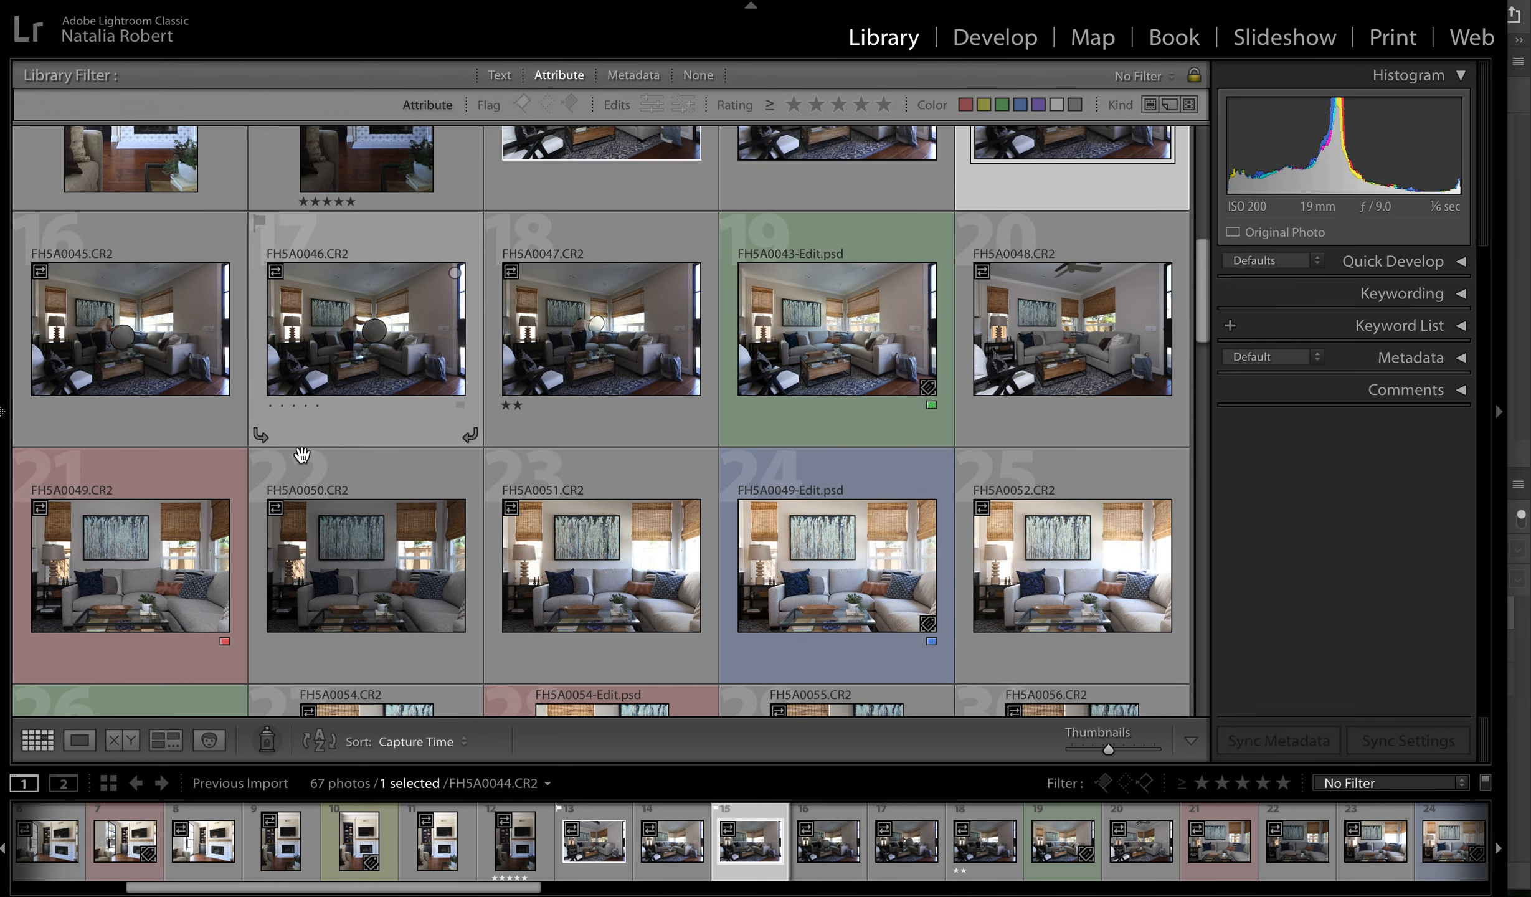
scroll(293, 560, up, 12)
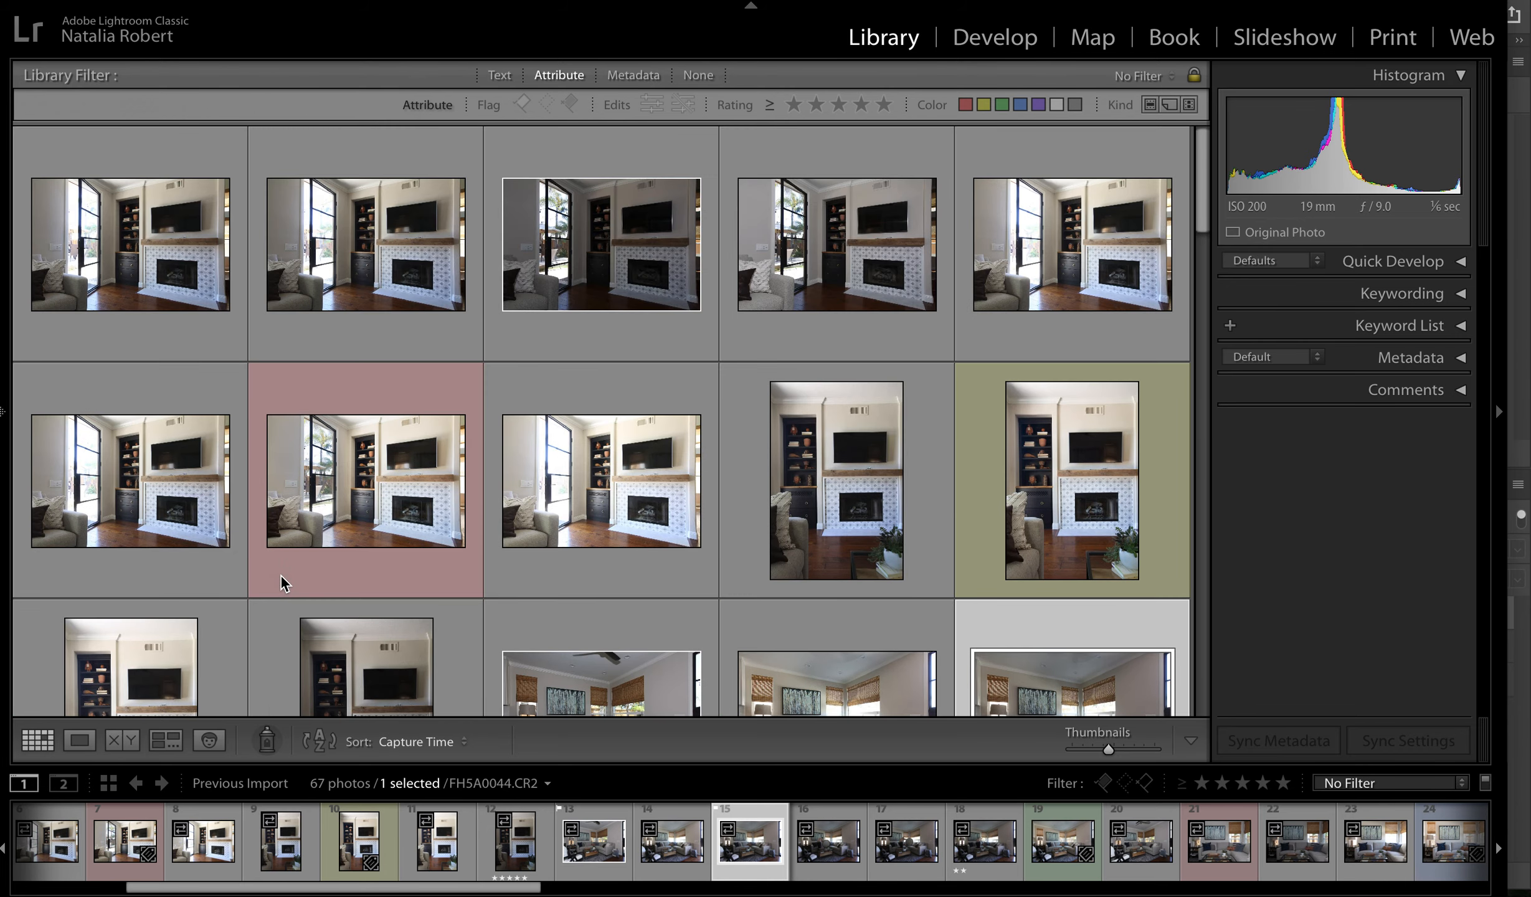
click(397, 284)
key(5)
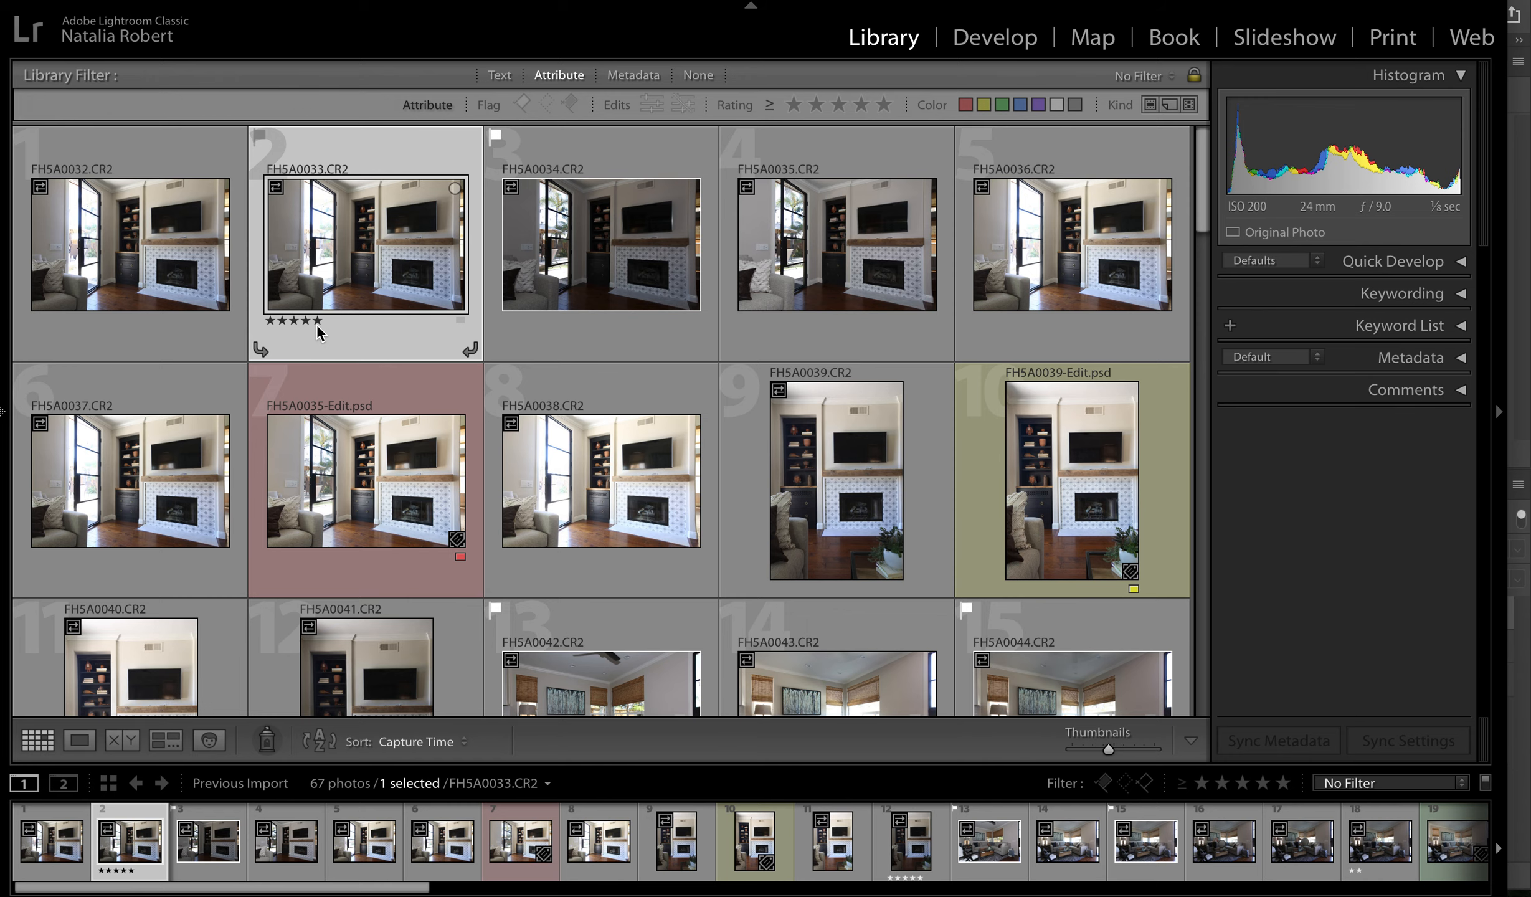
scroll(614, 568, down, 2)
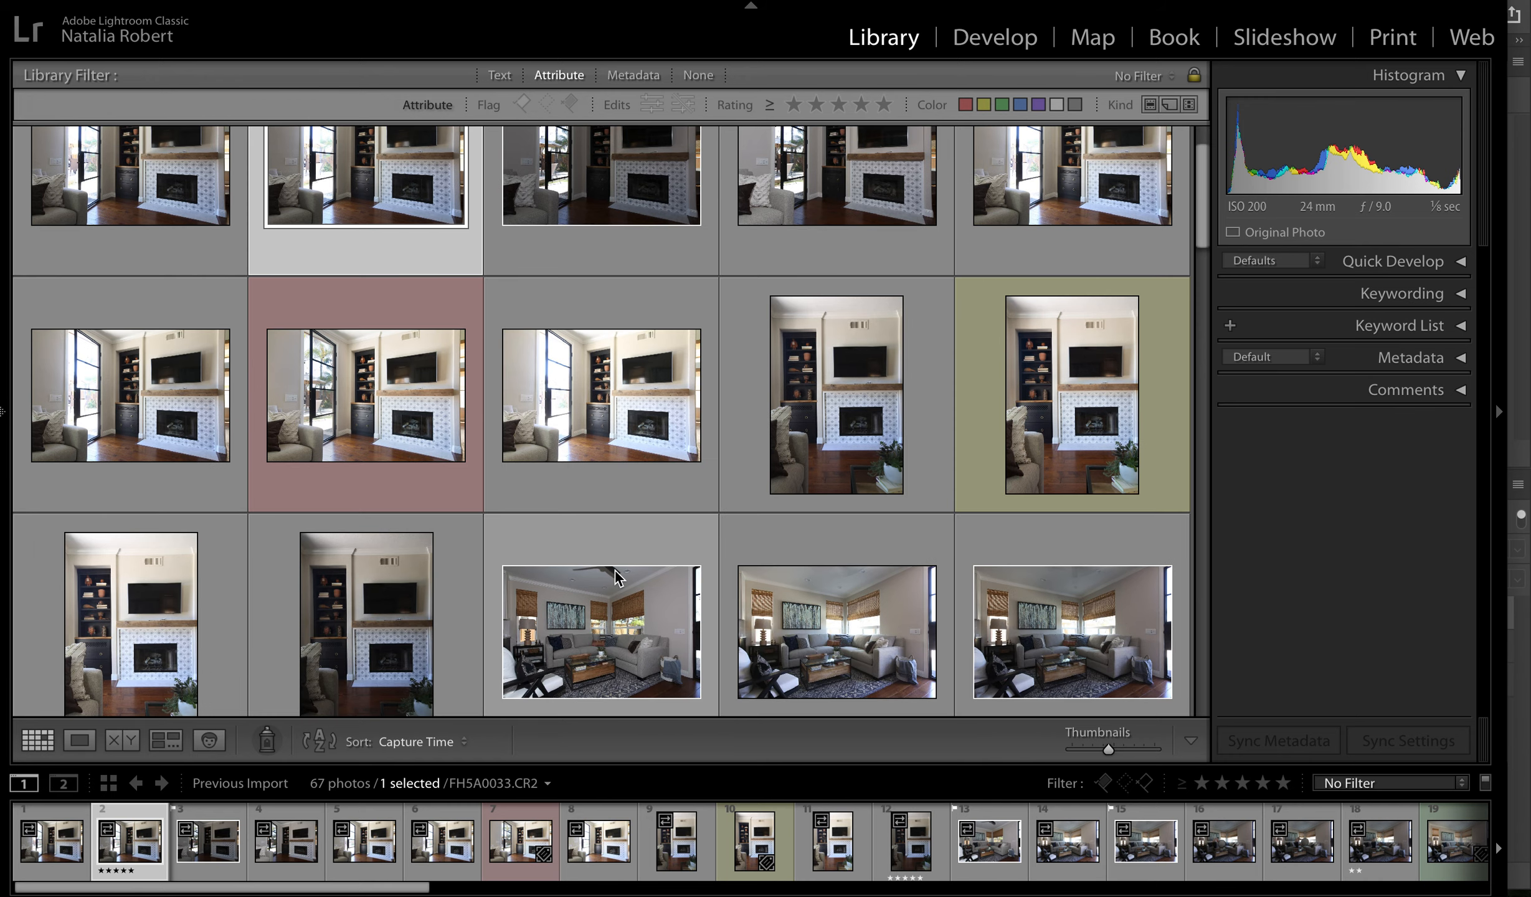
scroll(614, 568, down, 8)
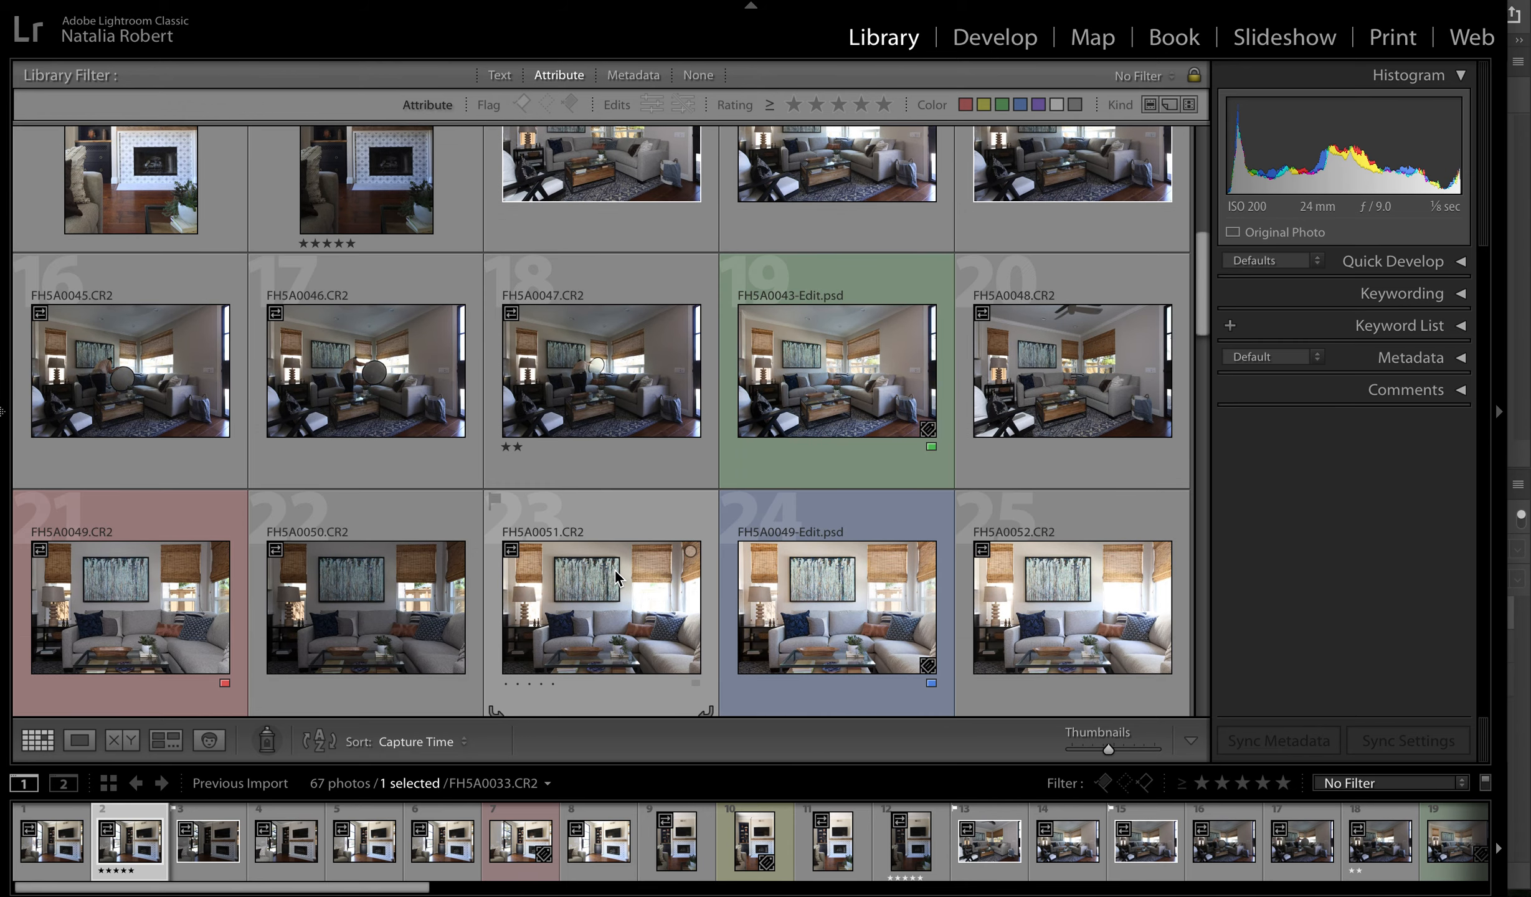
scroll(623, 434, up, 3)
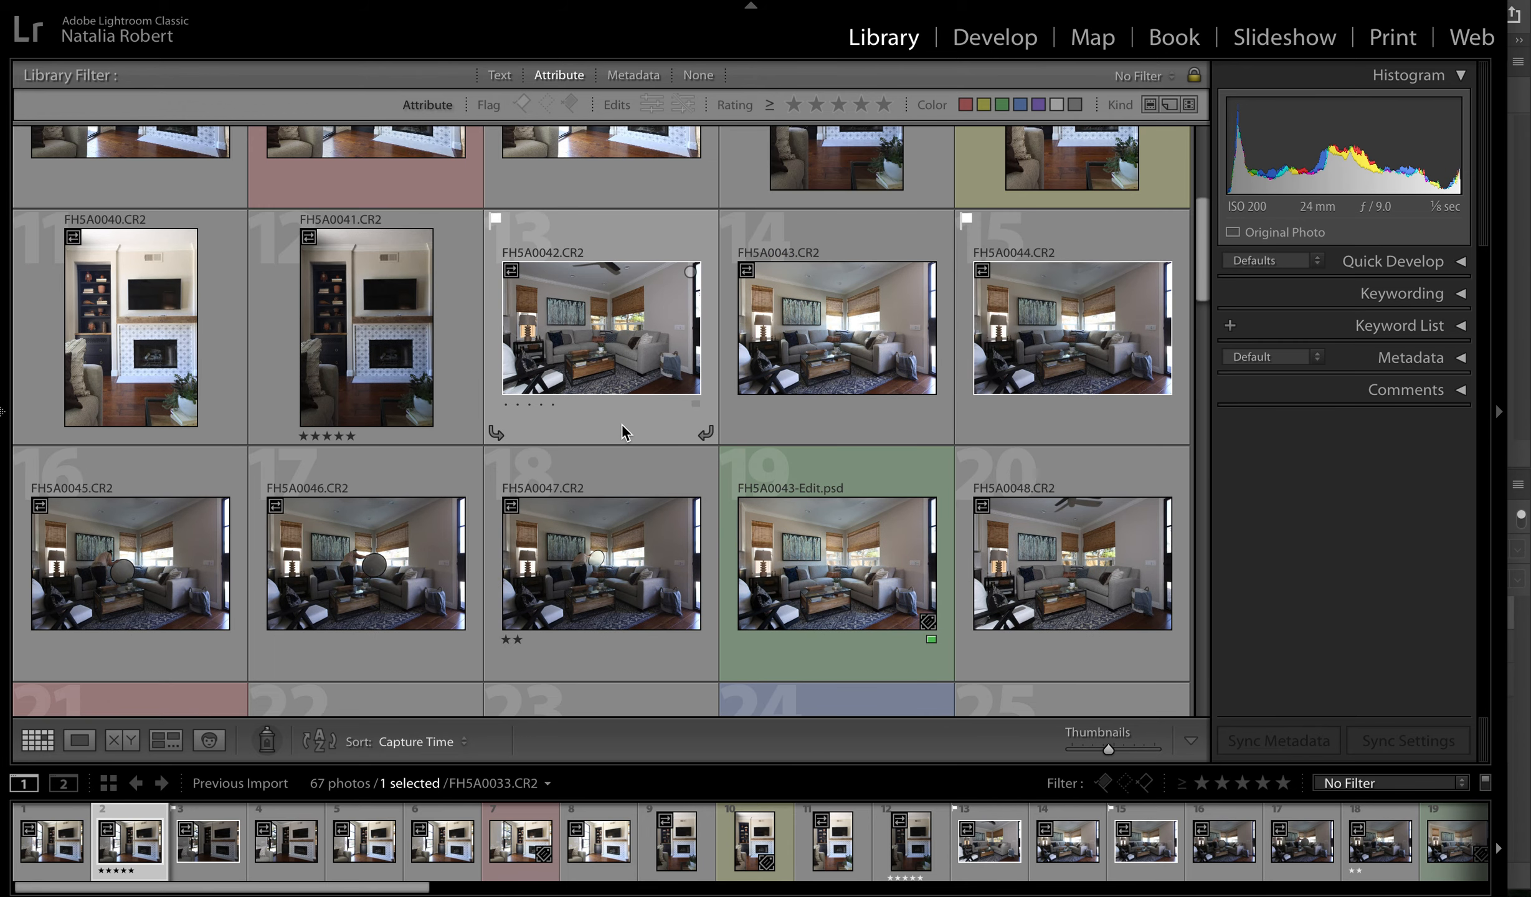
click(599, 360)
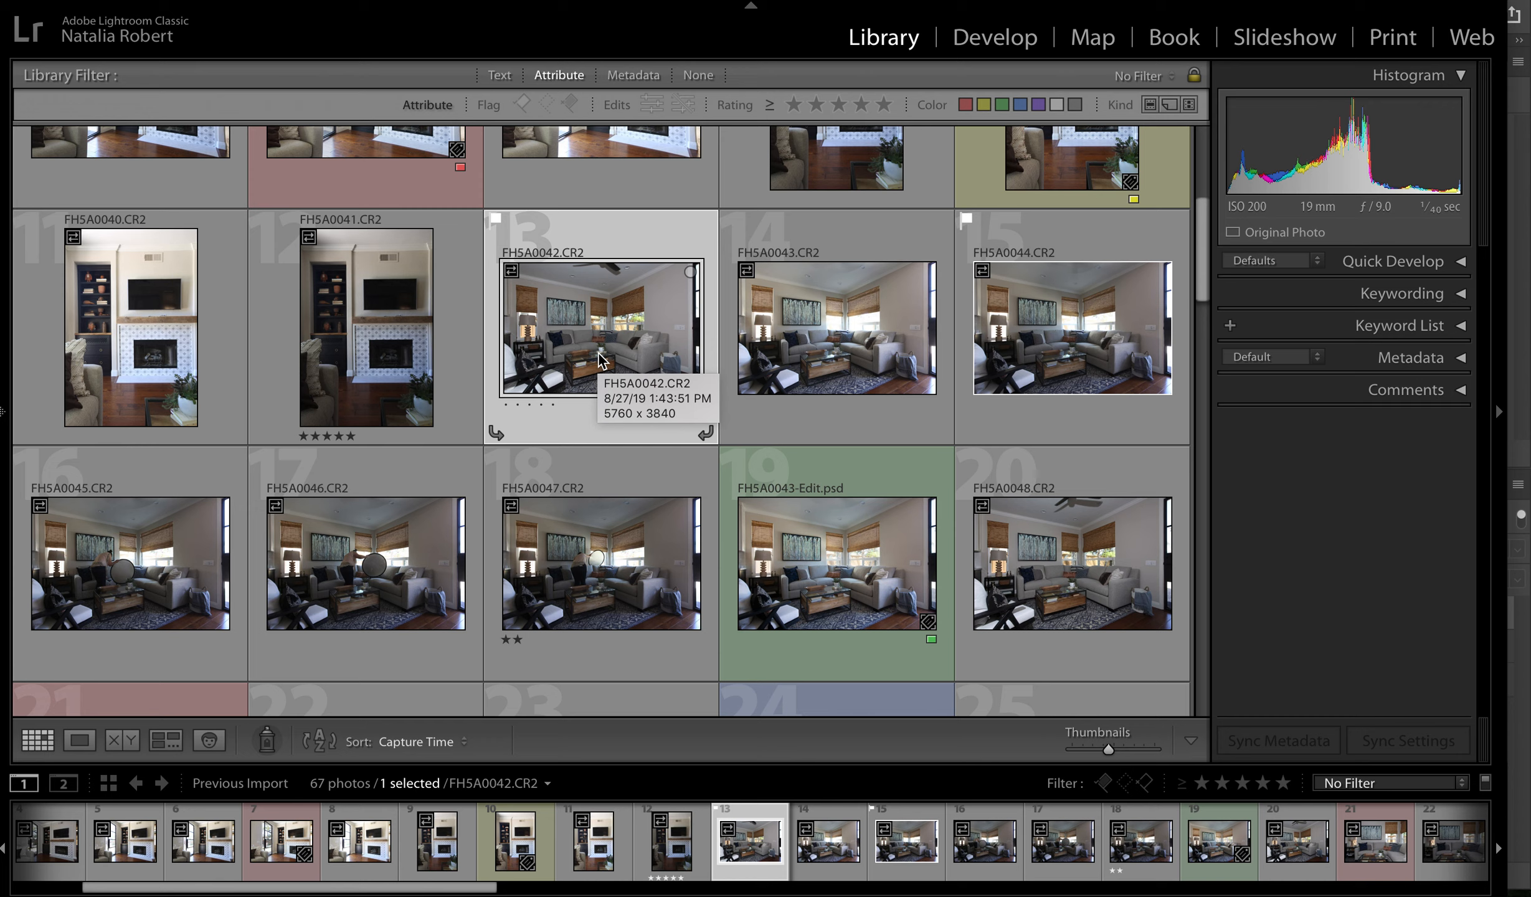
key(5)
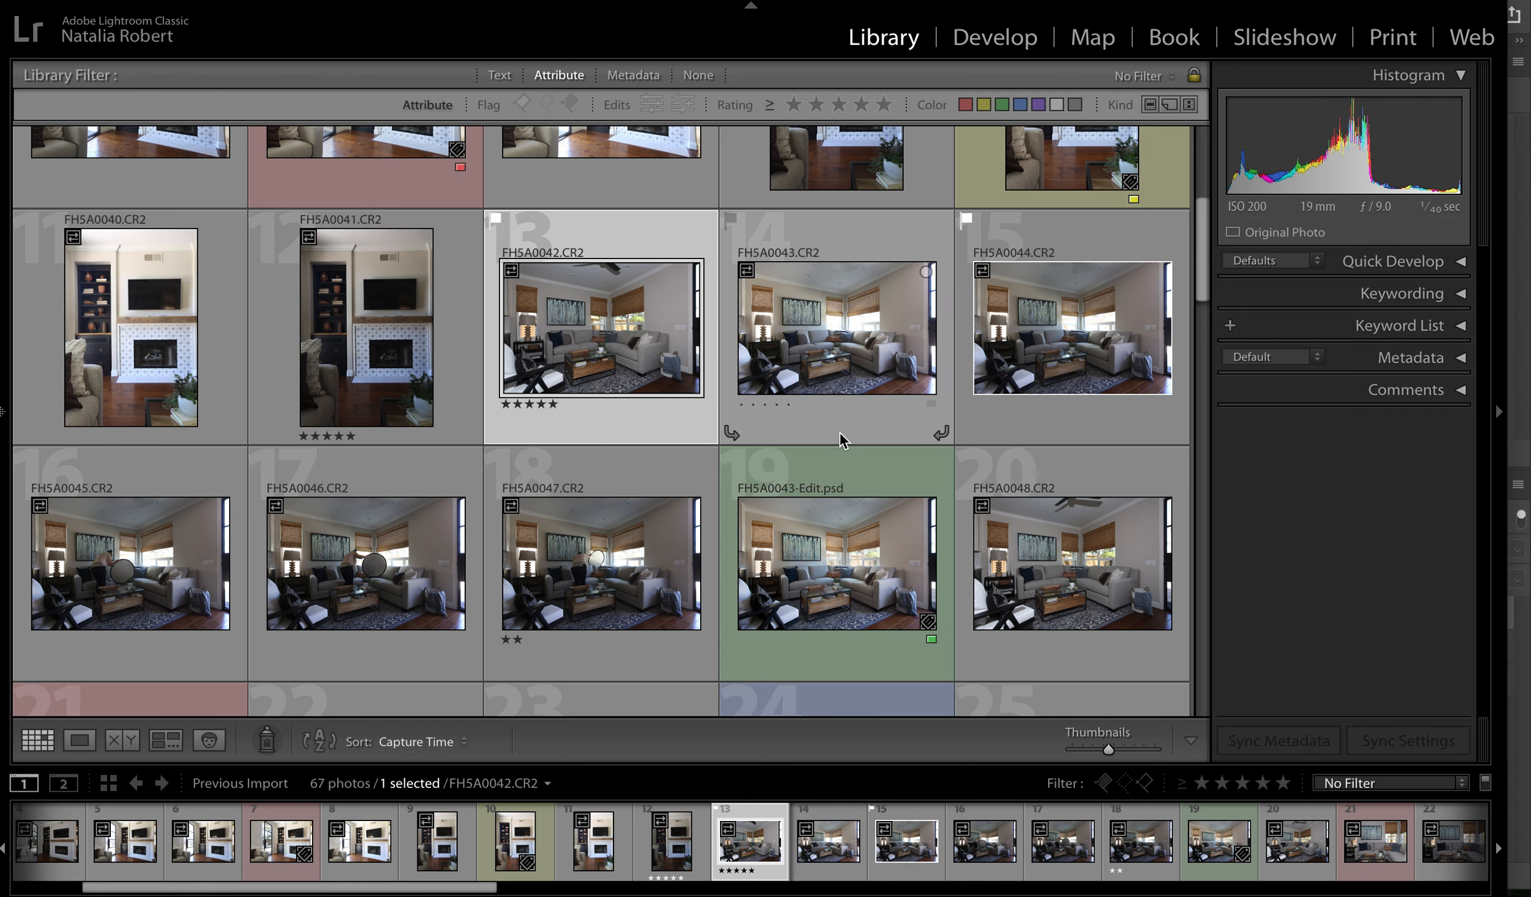
- Assign the yellow color label to FH5A0047.CR2 and select the neighbouring photo FH5A0046.CR2
click(571, 673)
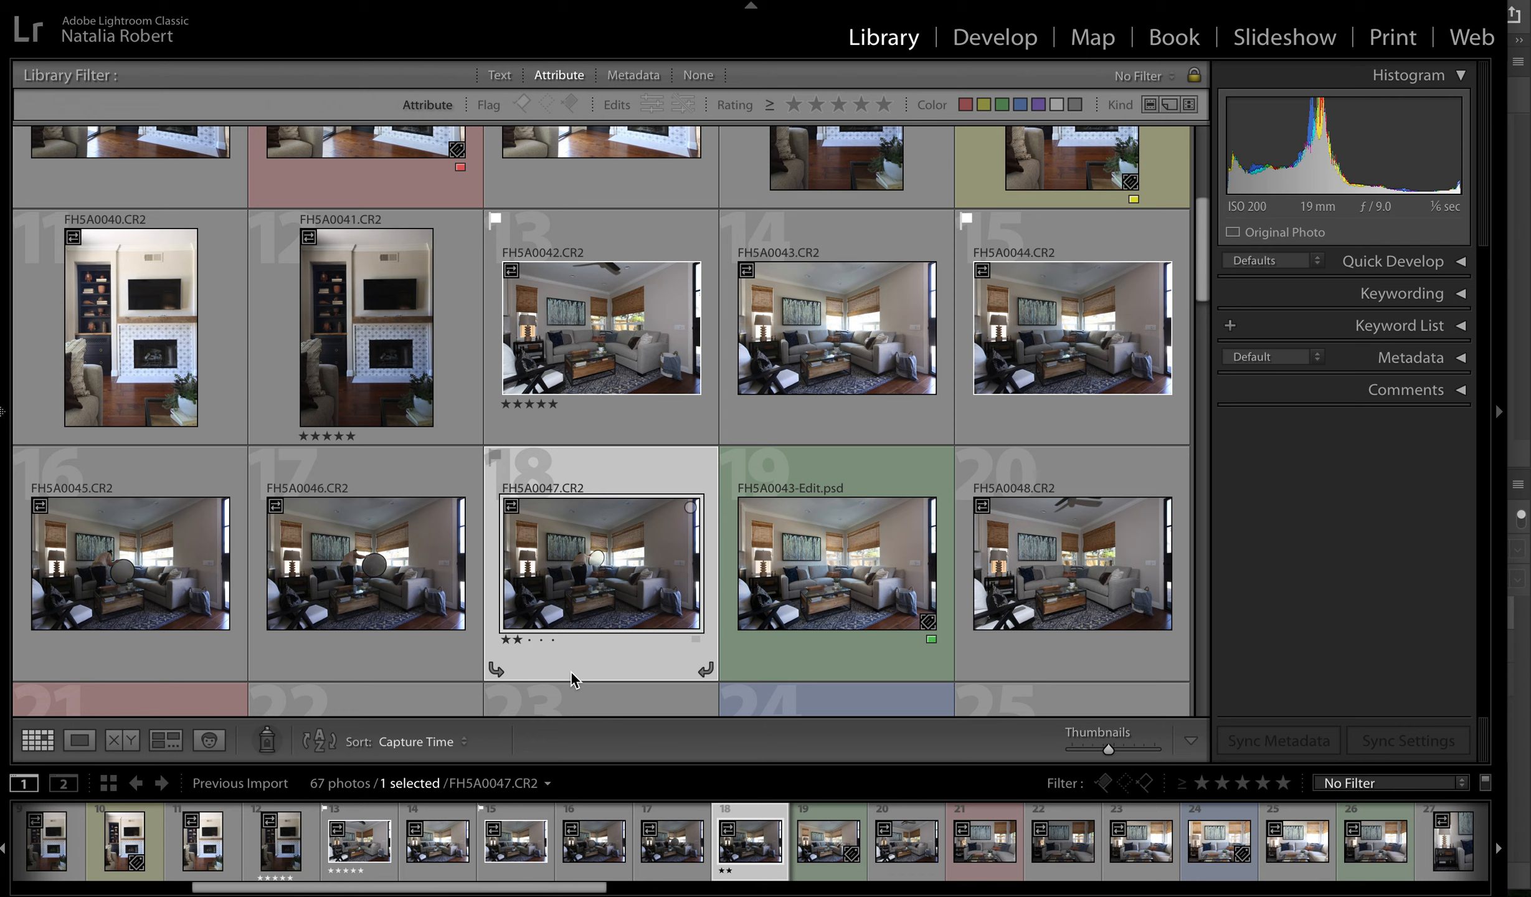
key(7)
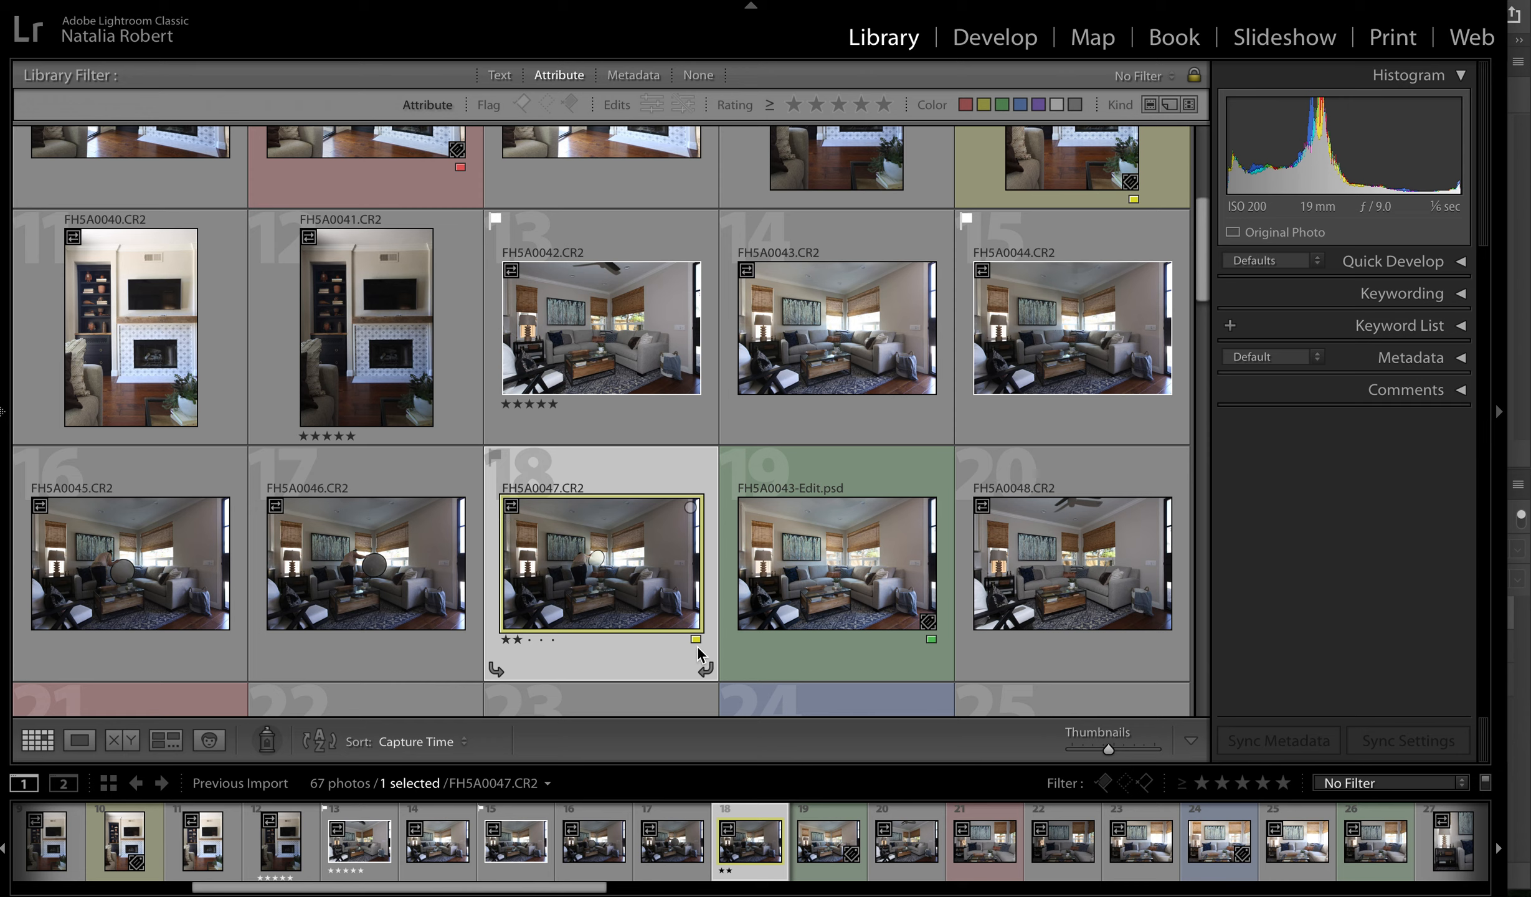
click(391, 651)
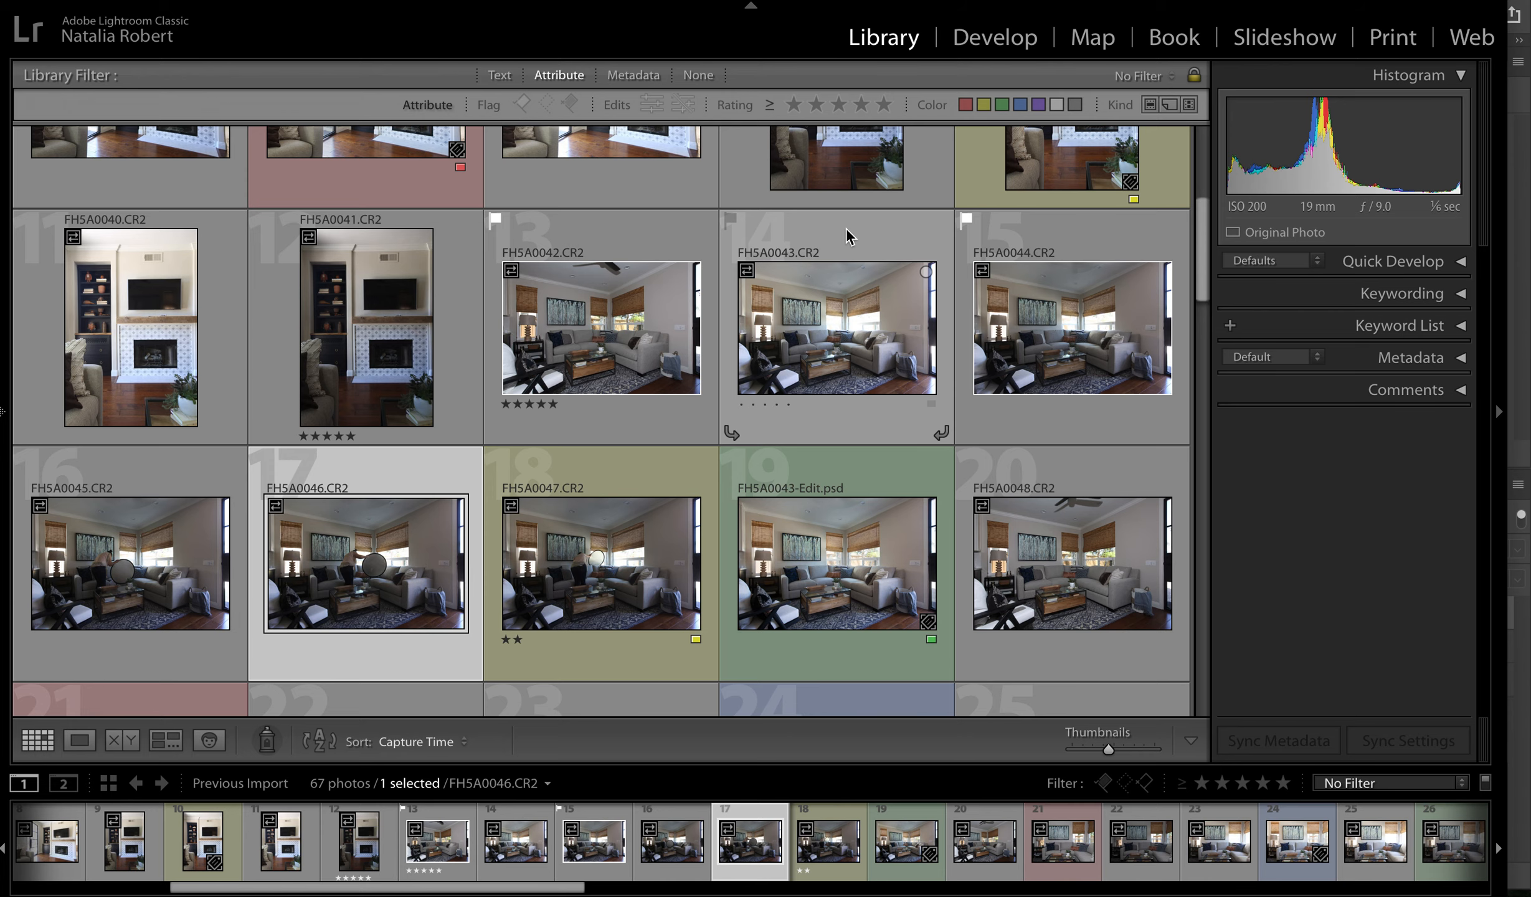
- Filter the library by five stars, combine it with the flagged and yellow label filters, and clear all three filters
click(884, 104)
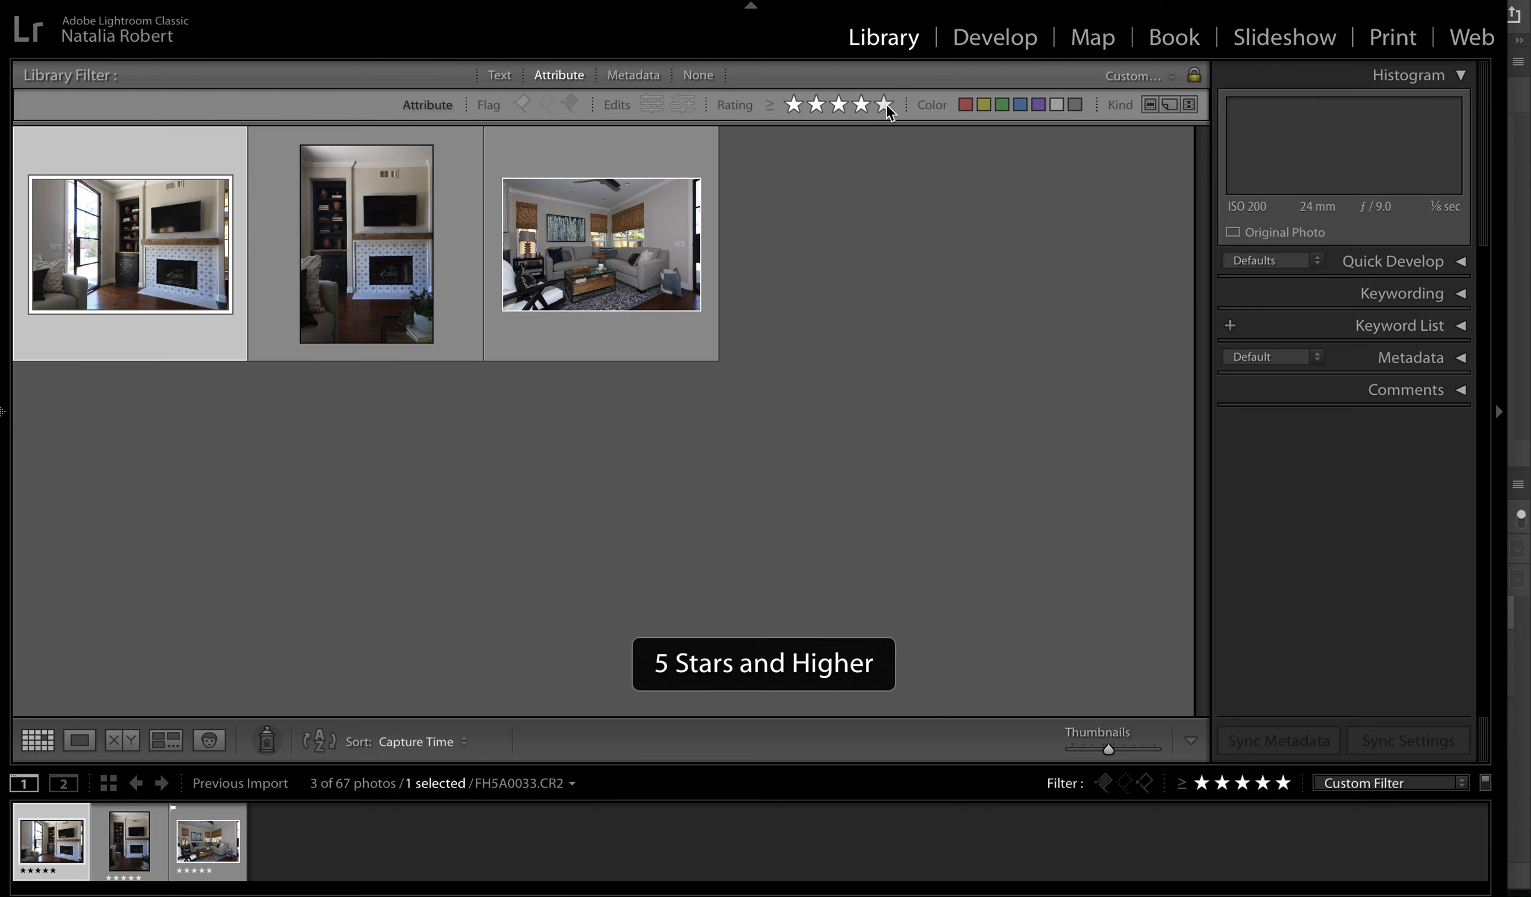
click(522, 104)
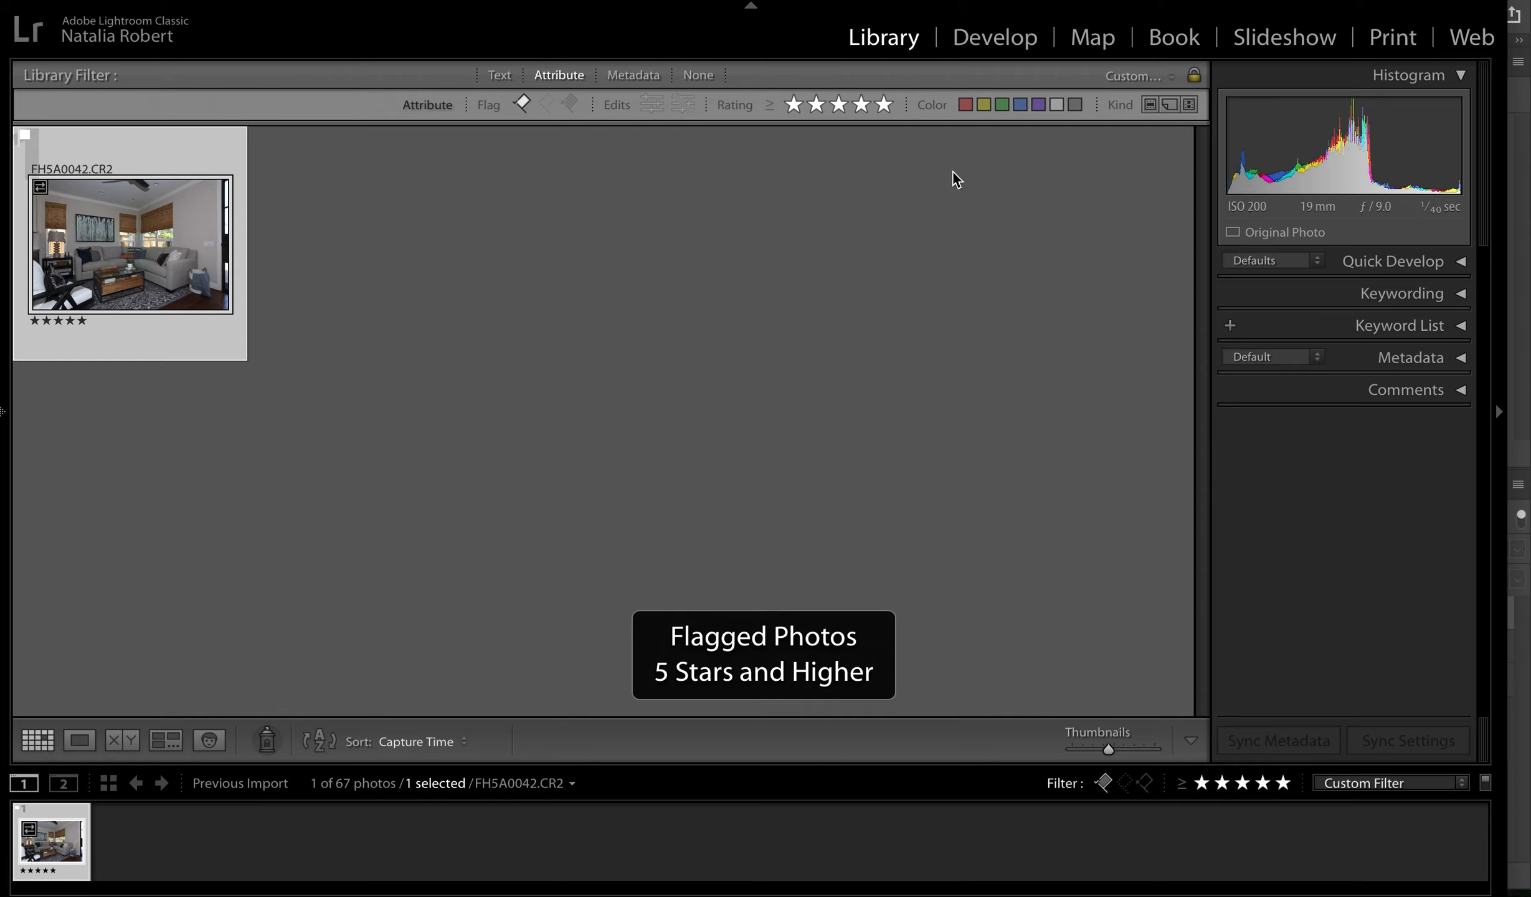
click(983, 105)
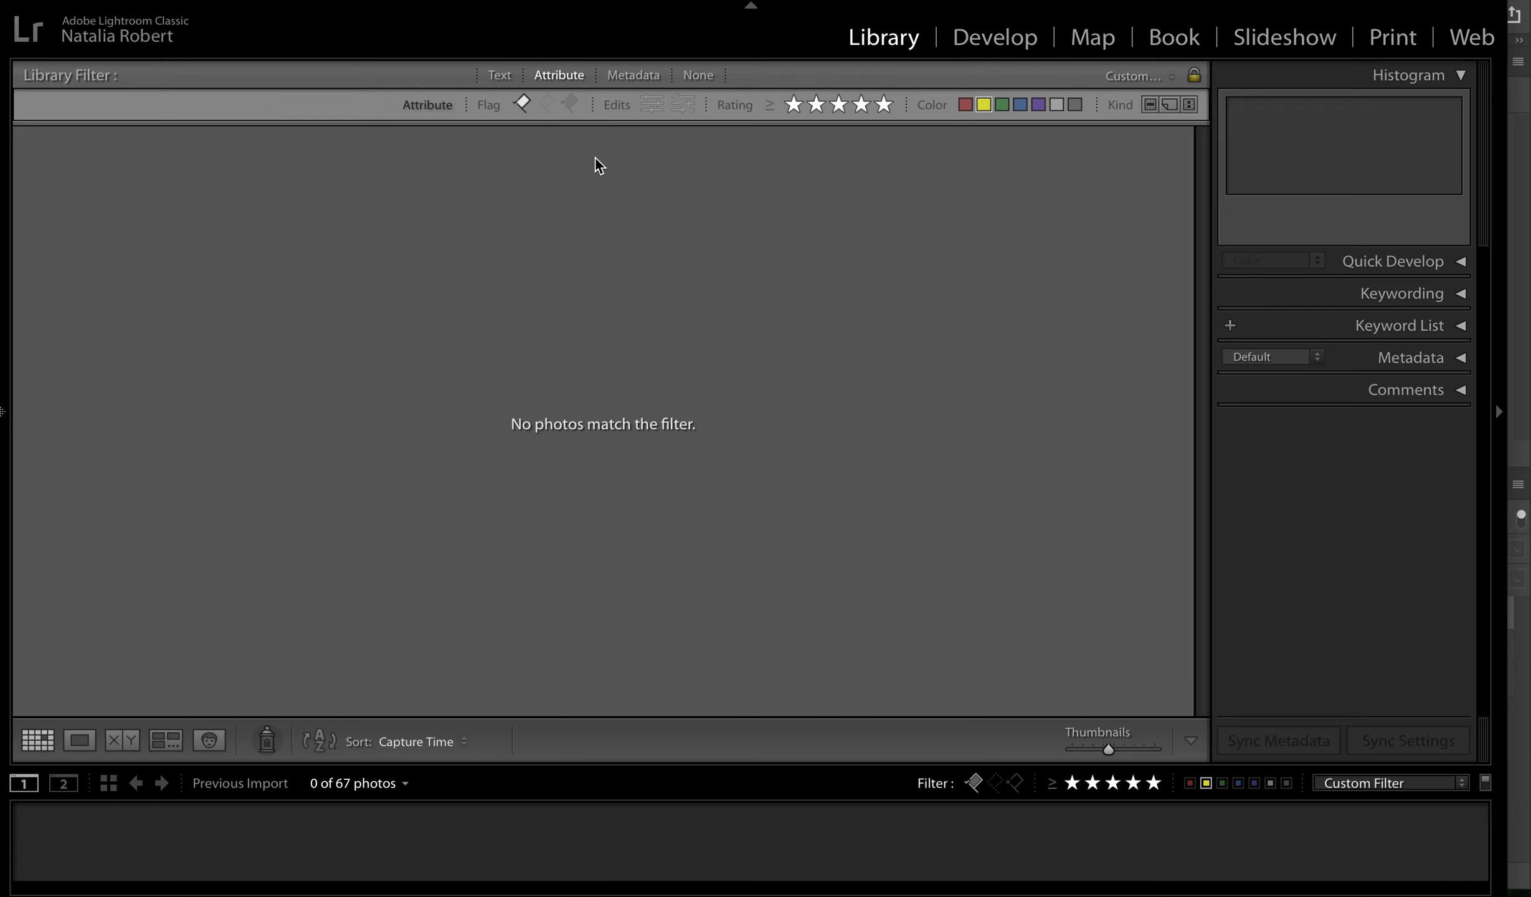
click(985, 111)
click(889, 108)
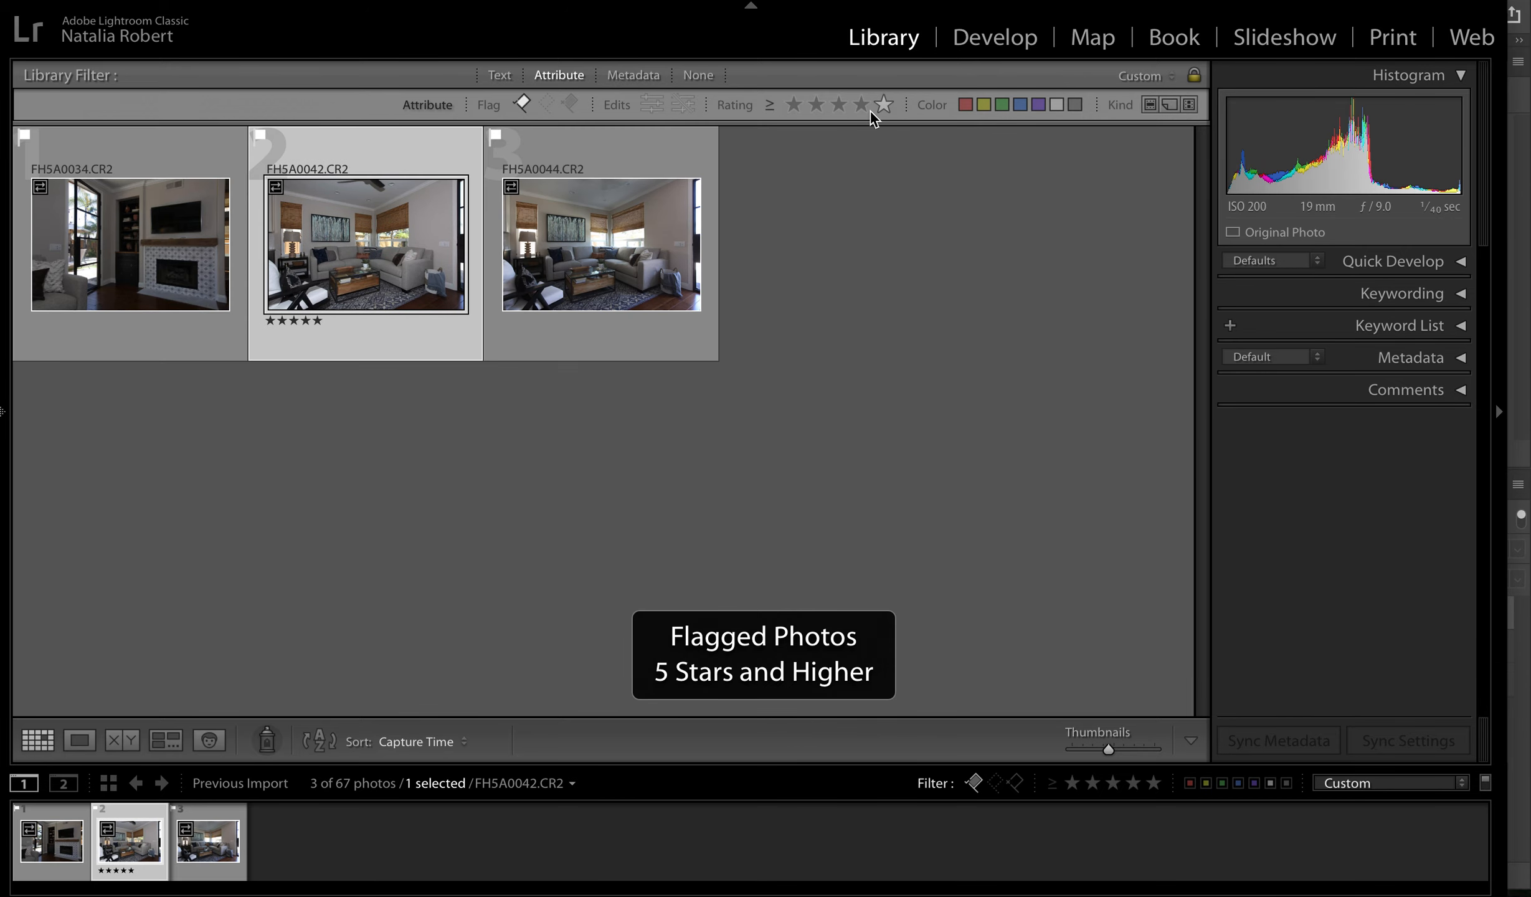
click(522, 102)
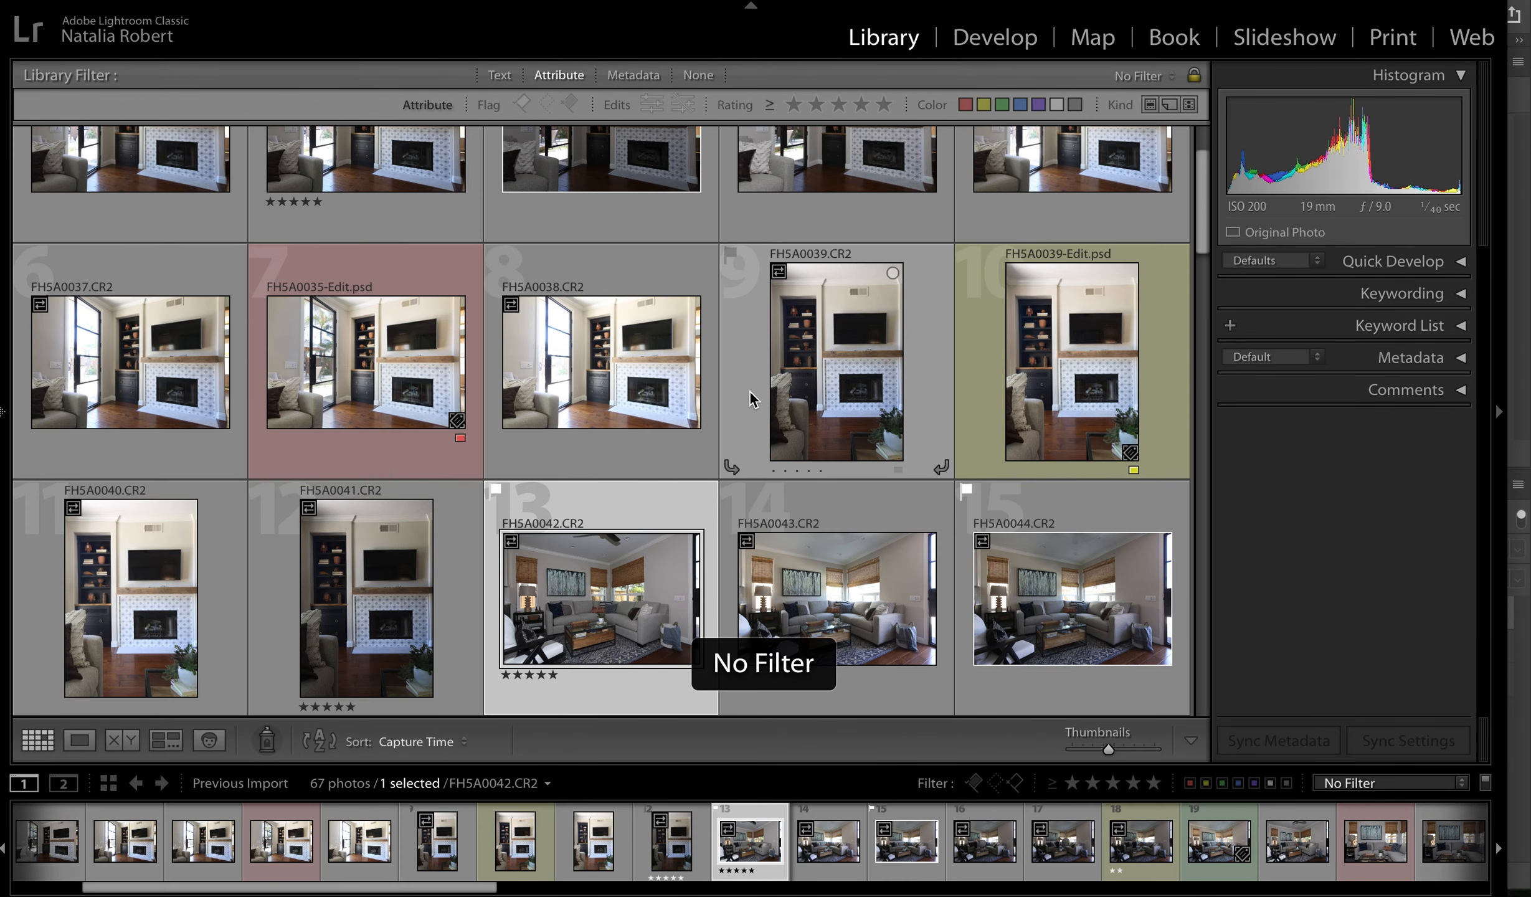
scroll(749, 392, up, 2)
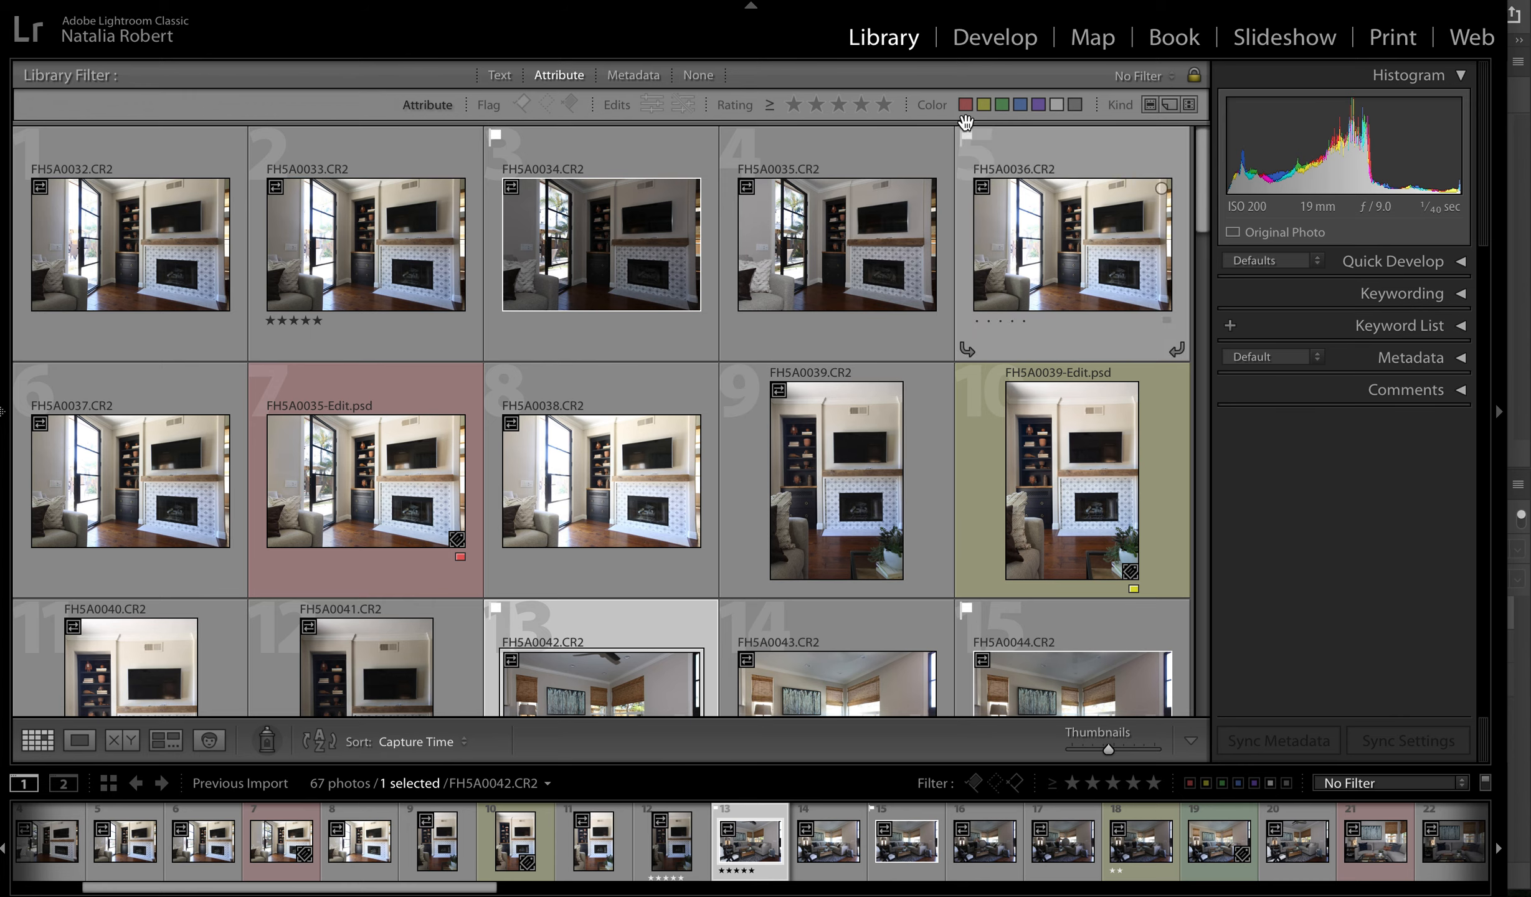
- Switch to the Develop module and open the kitchen photo FH5A0061.CR2 for editing
click(978, 41)
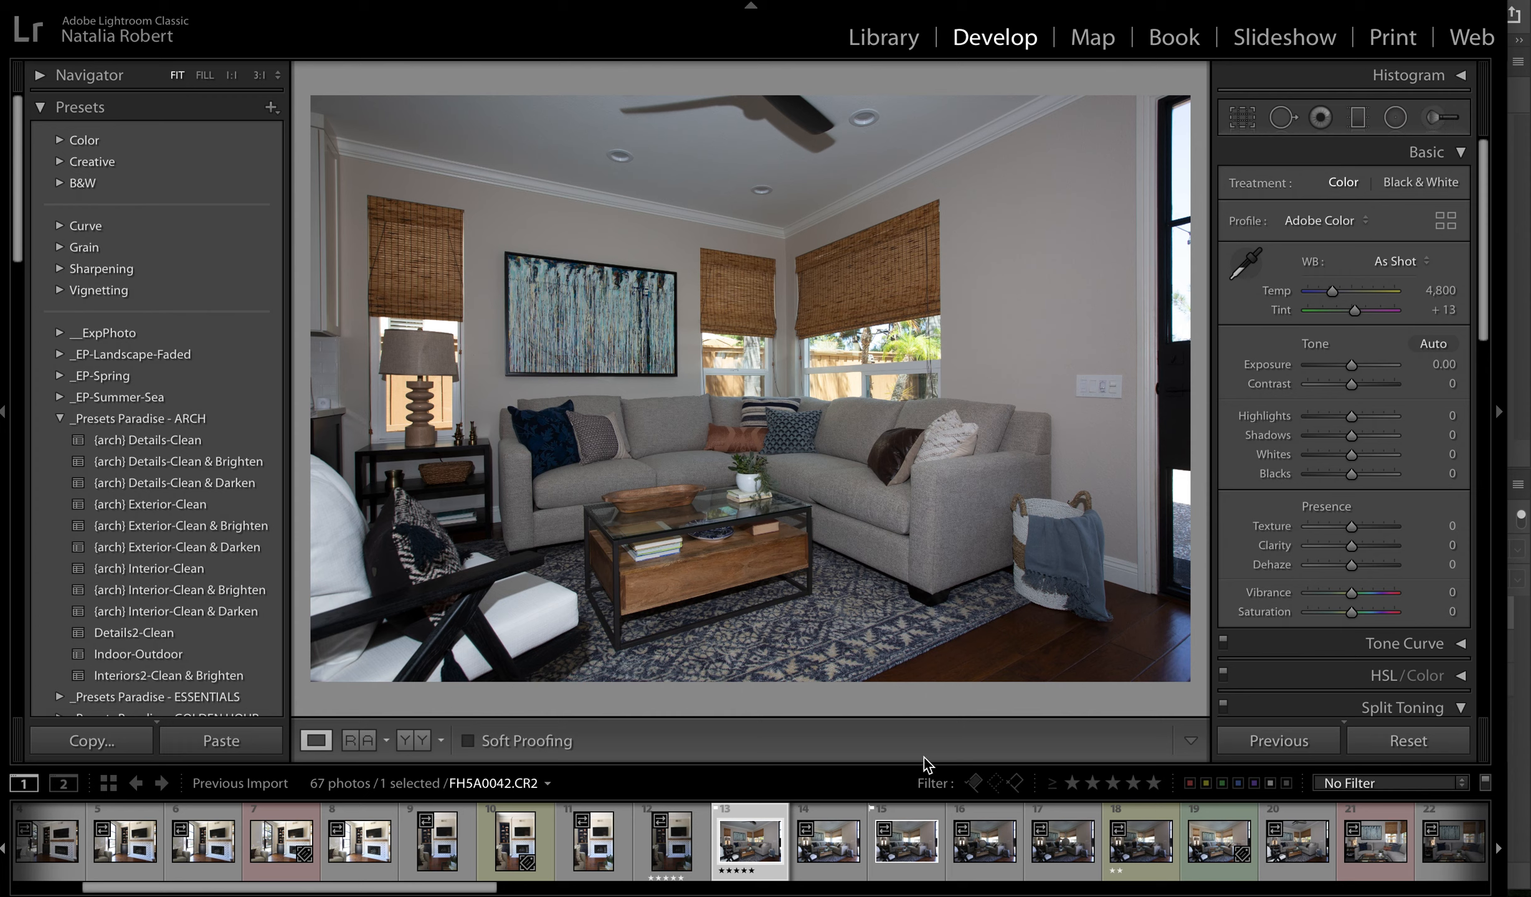
scroll(1052, 851, down, 5)
scroll(1052, 851, down, 15)
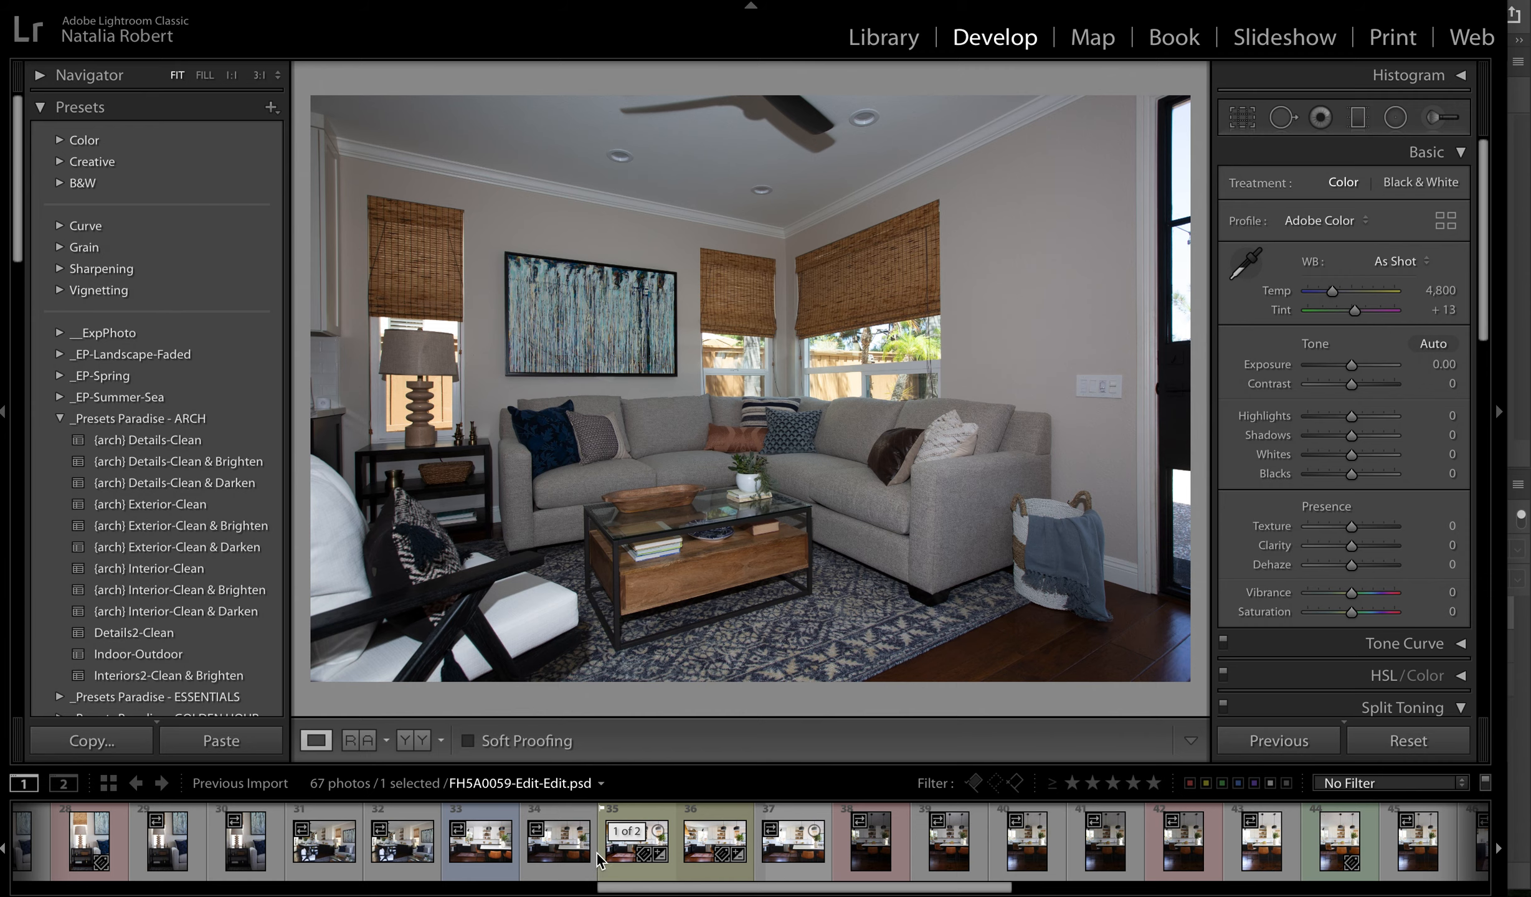
click(489, 849)
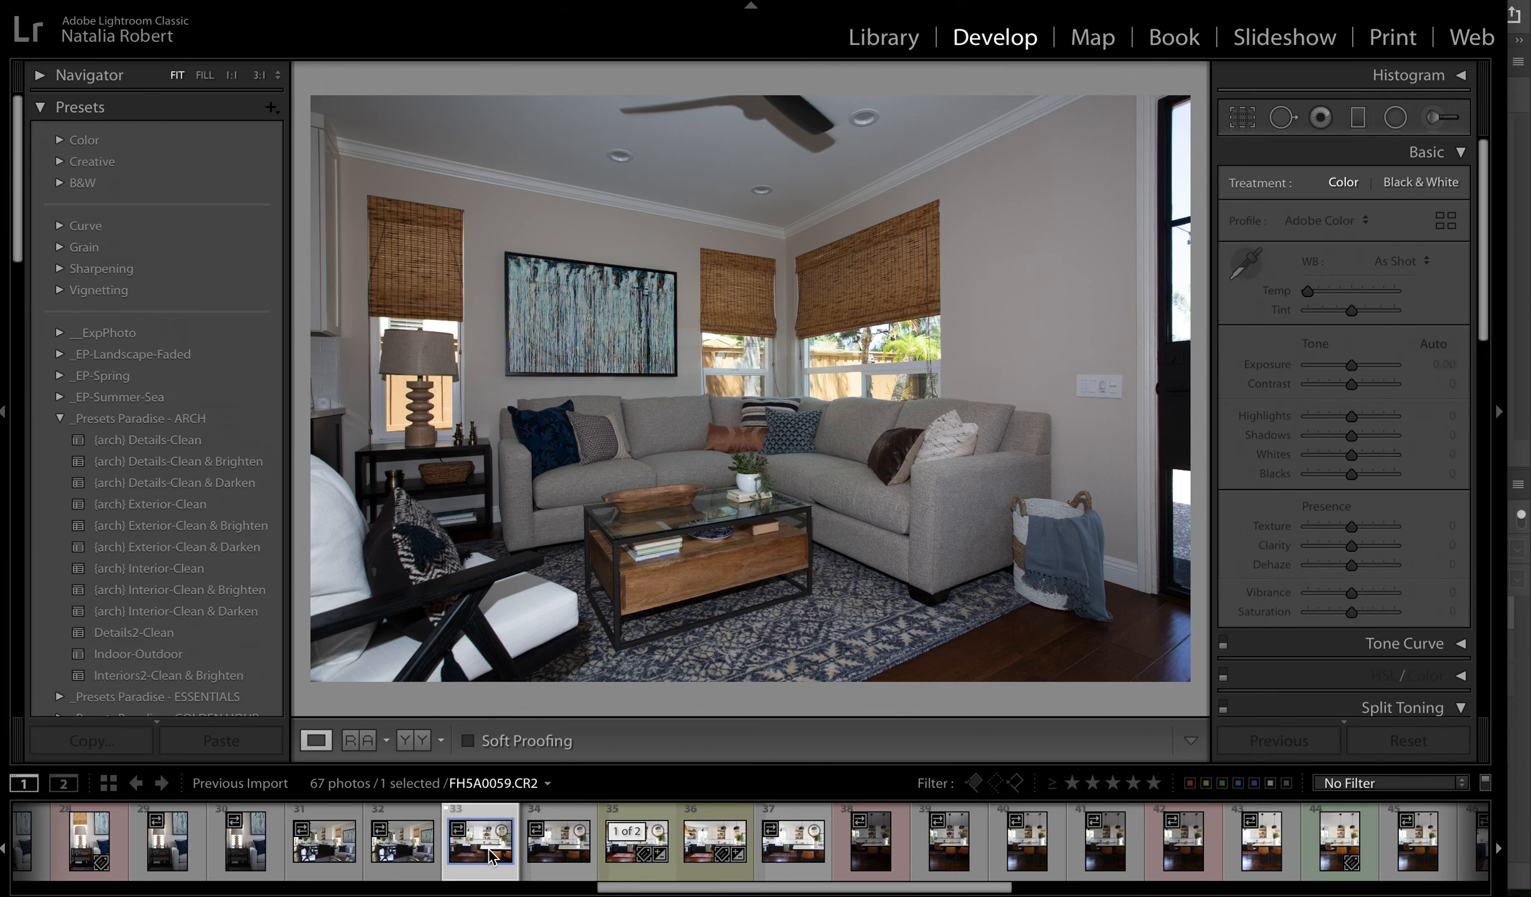
click(536, 852)
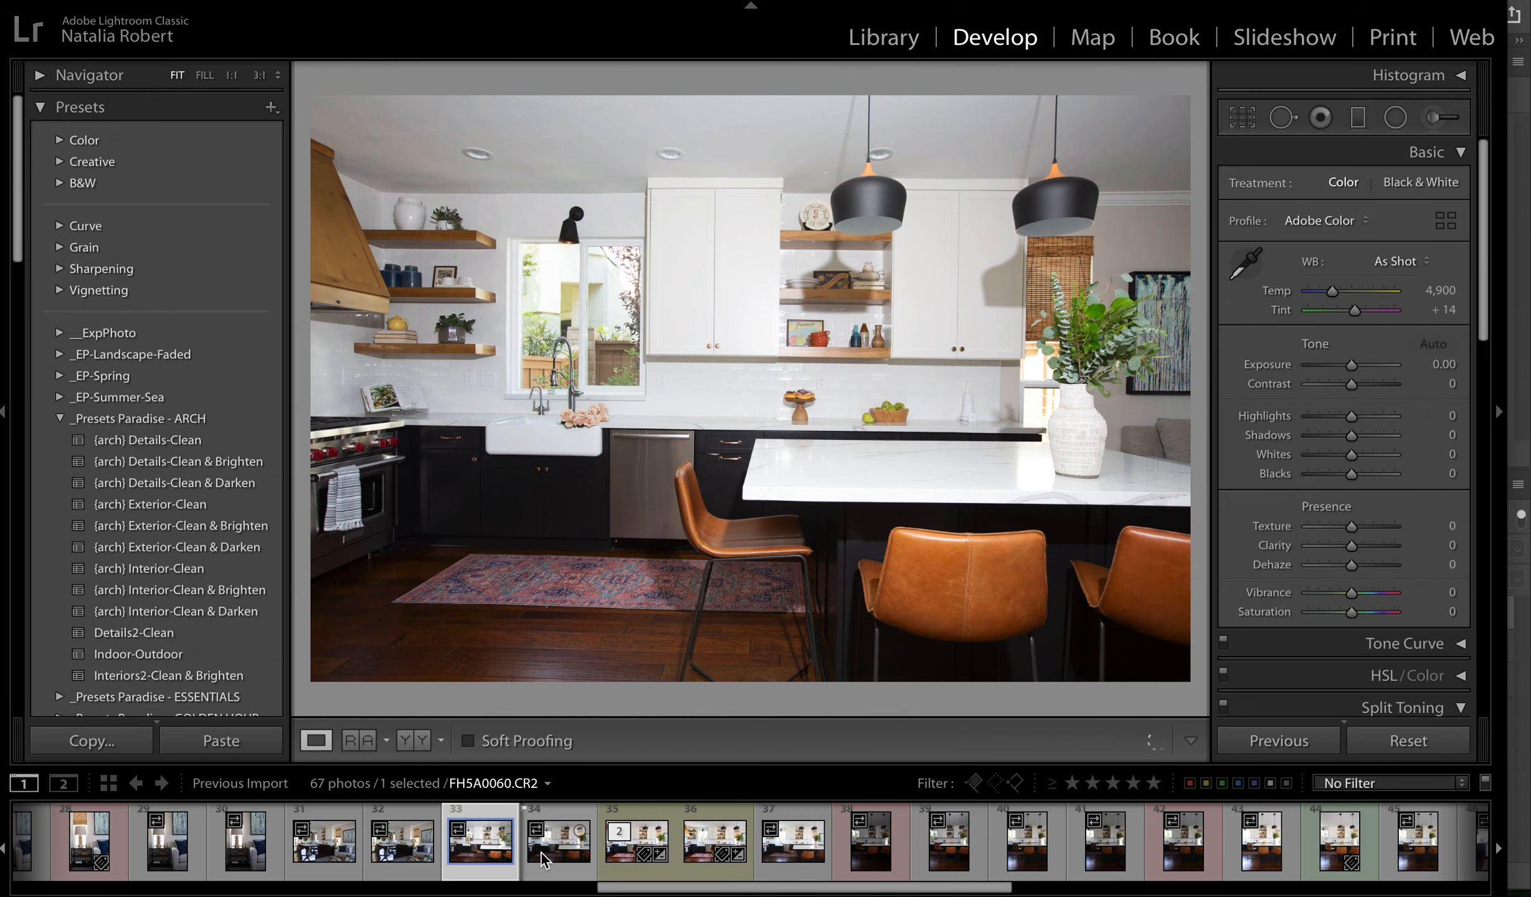
click(788, 863)
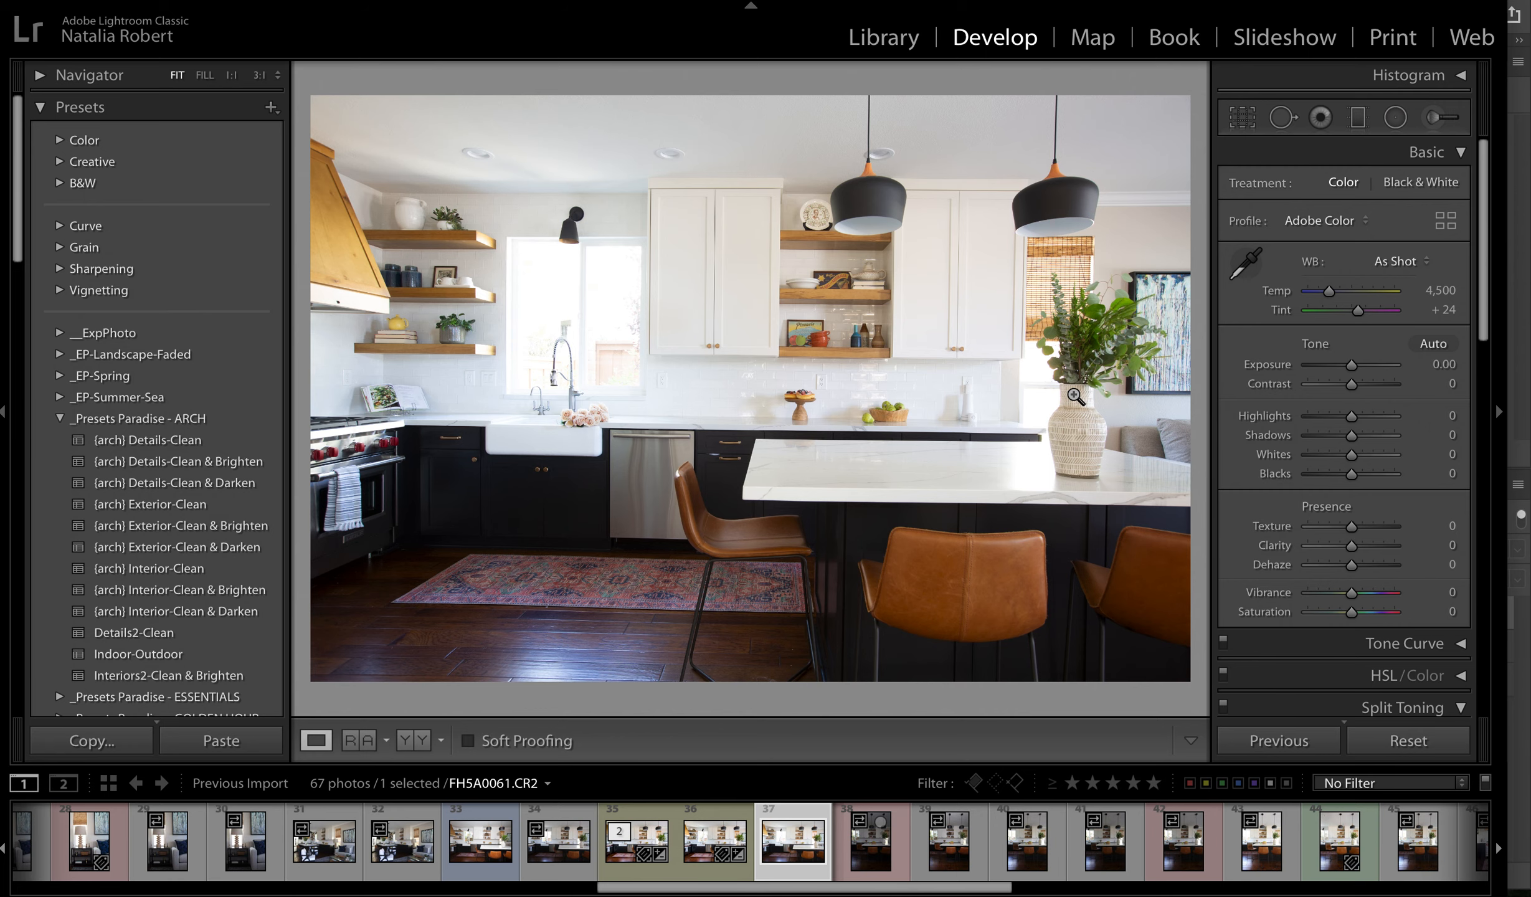
- Try to adjust the upper-right corner of the kitchen photo's crop frame with Crop & Straighten
key(r)
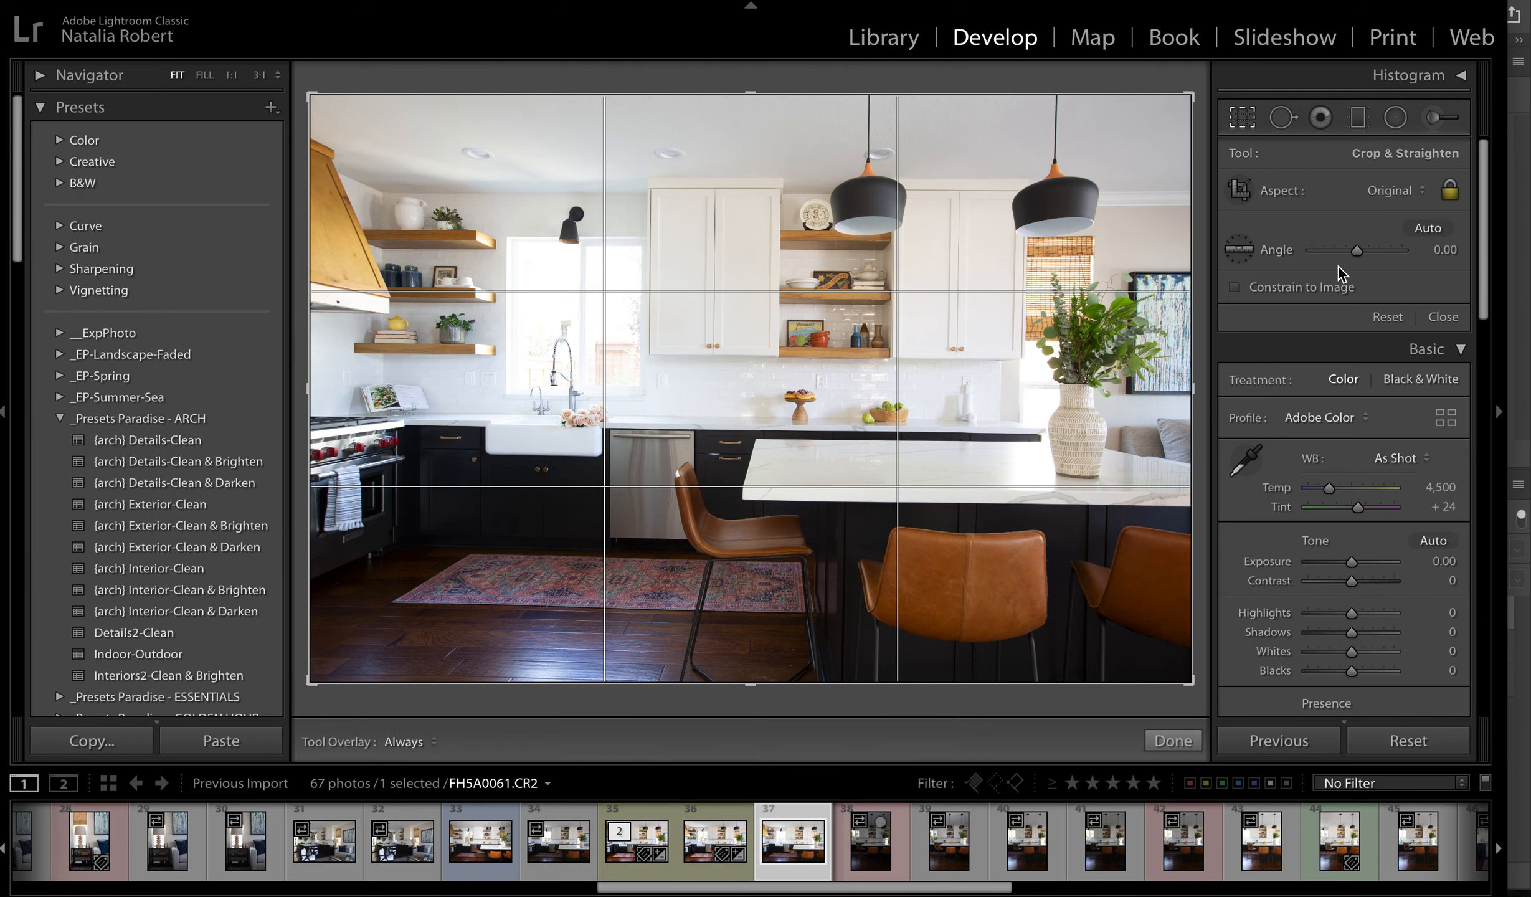
drag(1181, 97, 1231, 65)
key(r)
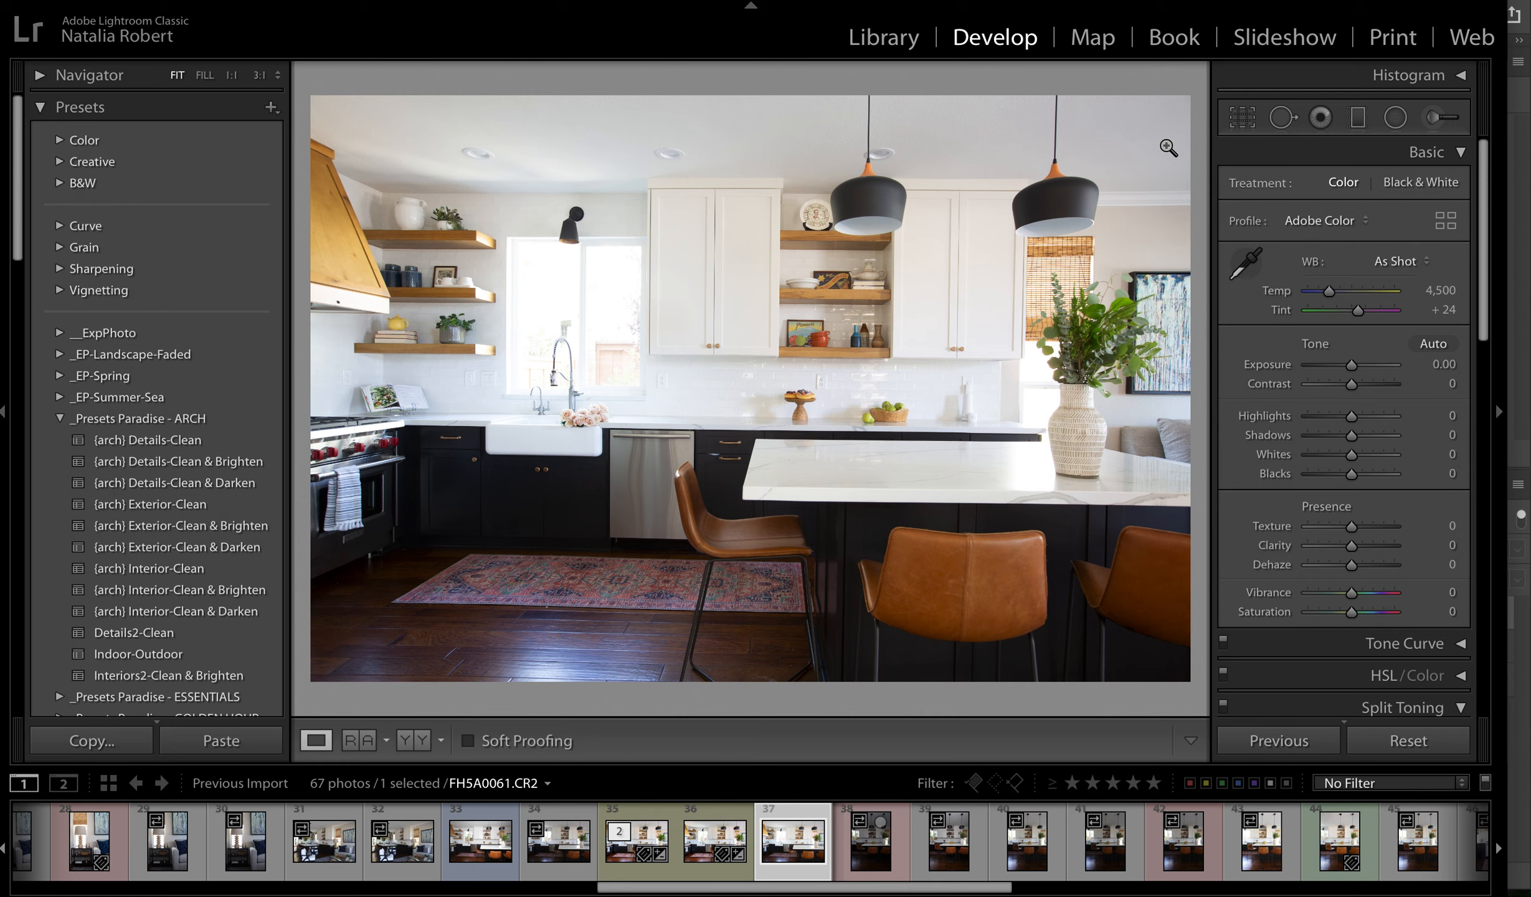
- Heal away the recessed ceiling light above the tall white cabinets with Spot Removal, then close and reopen the tool
click(1281, 119)
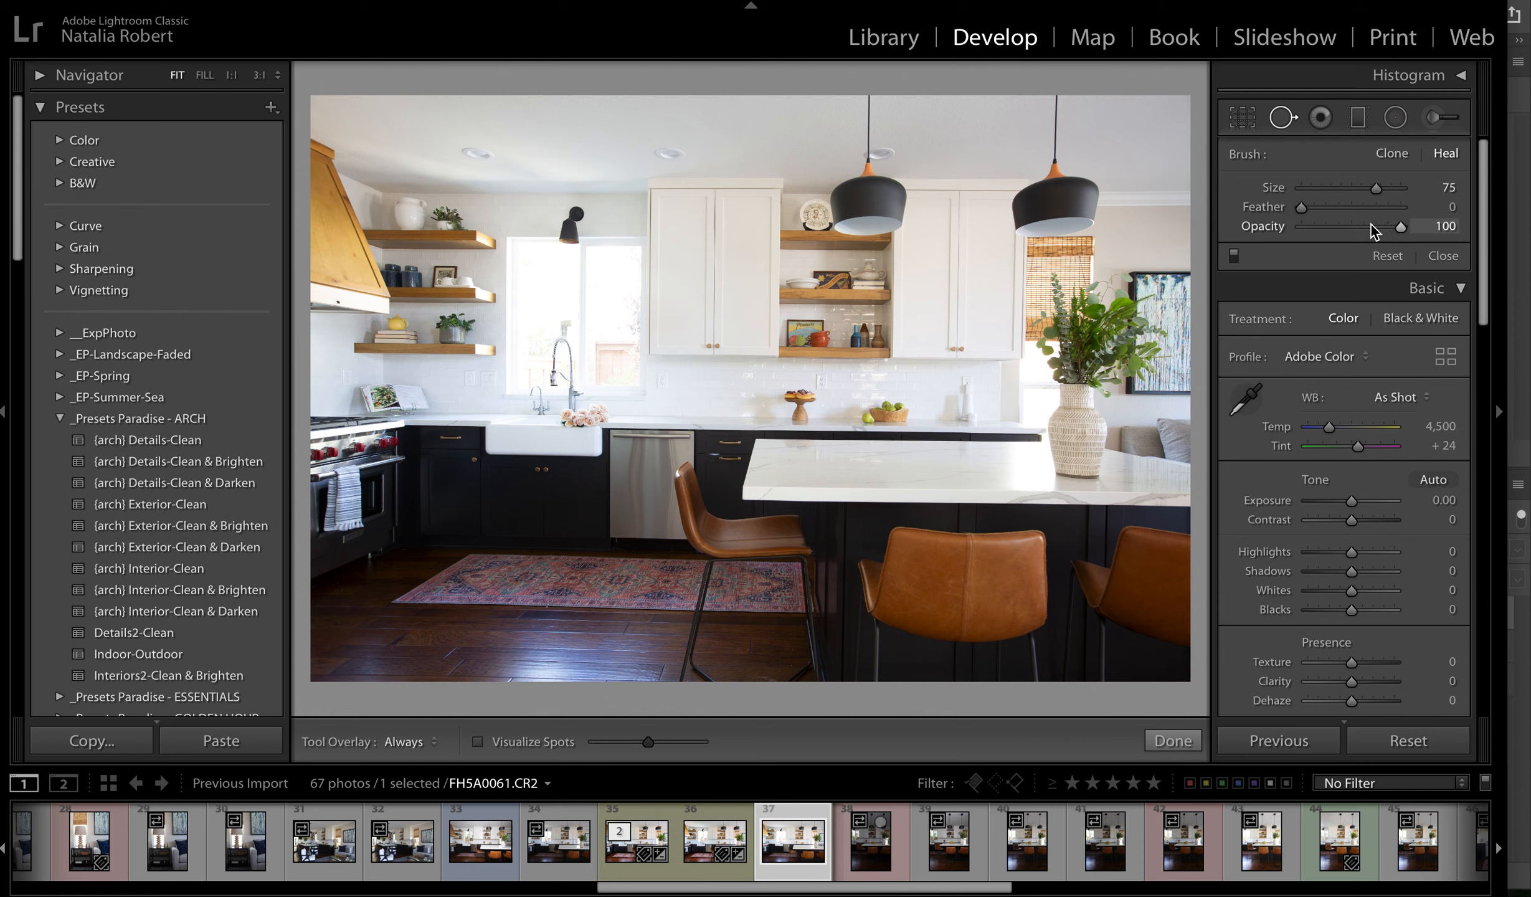
click(686, 157)
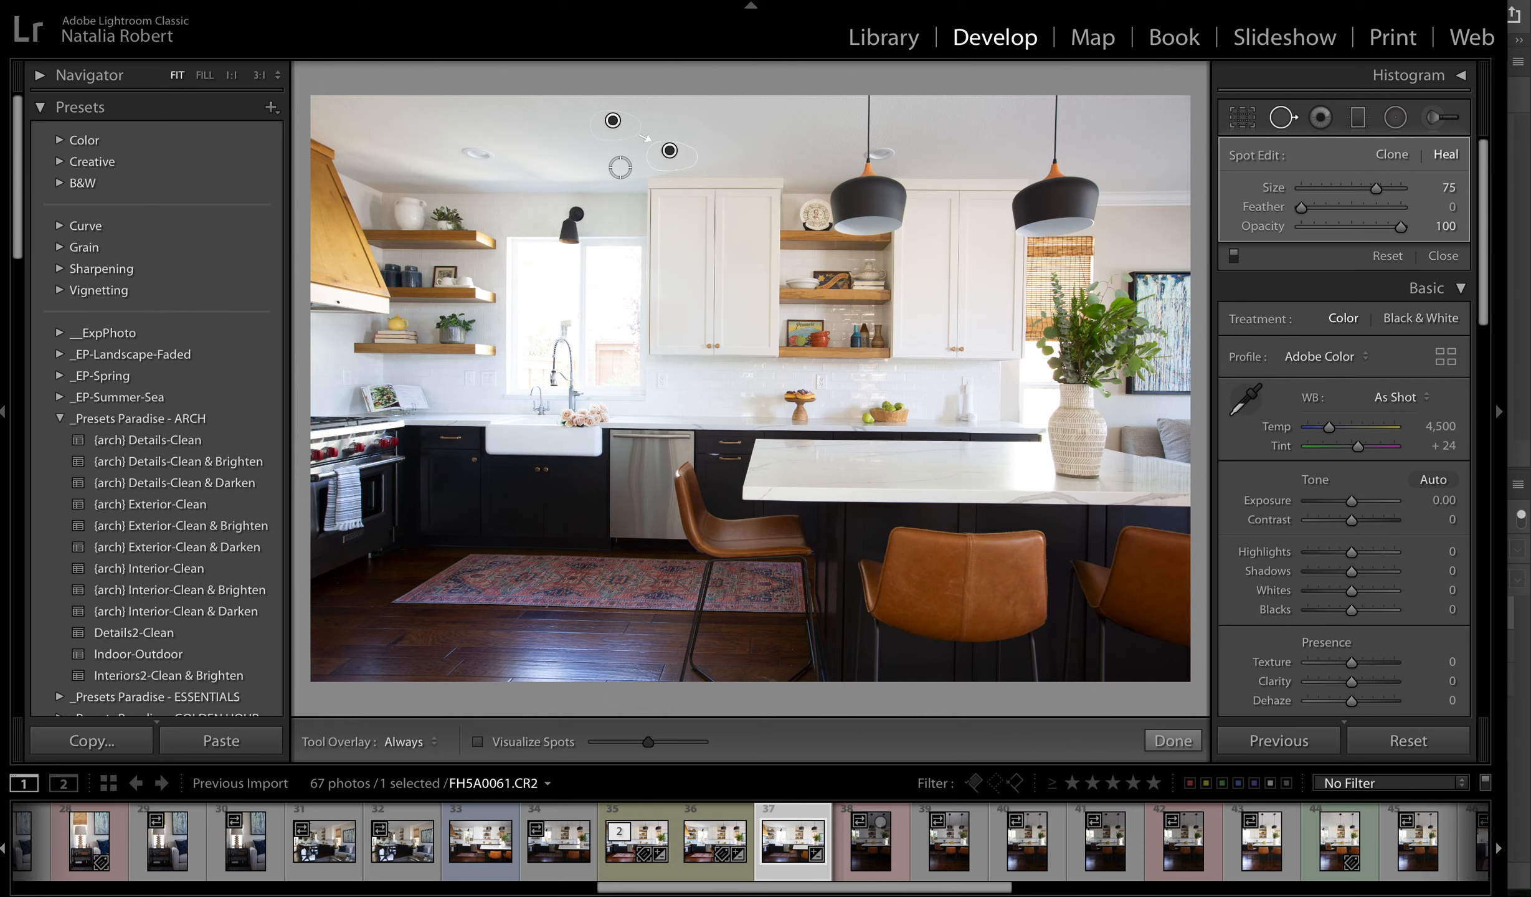
key(q)
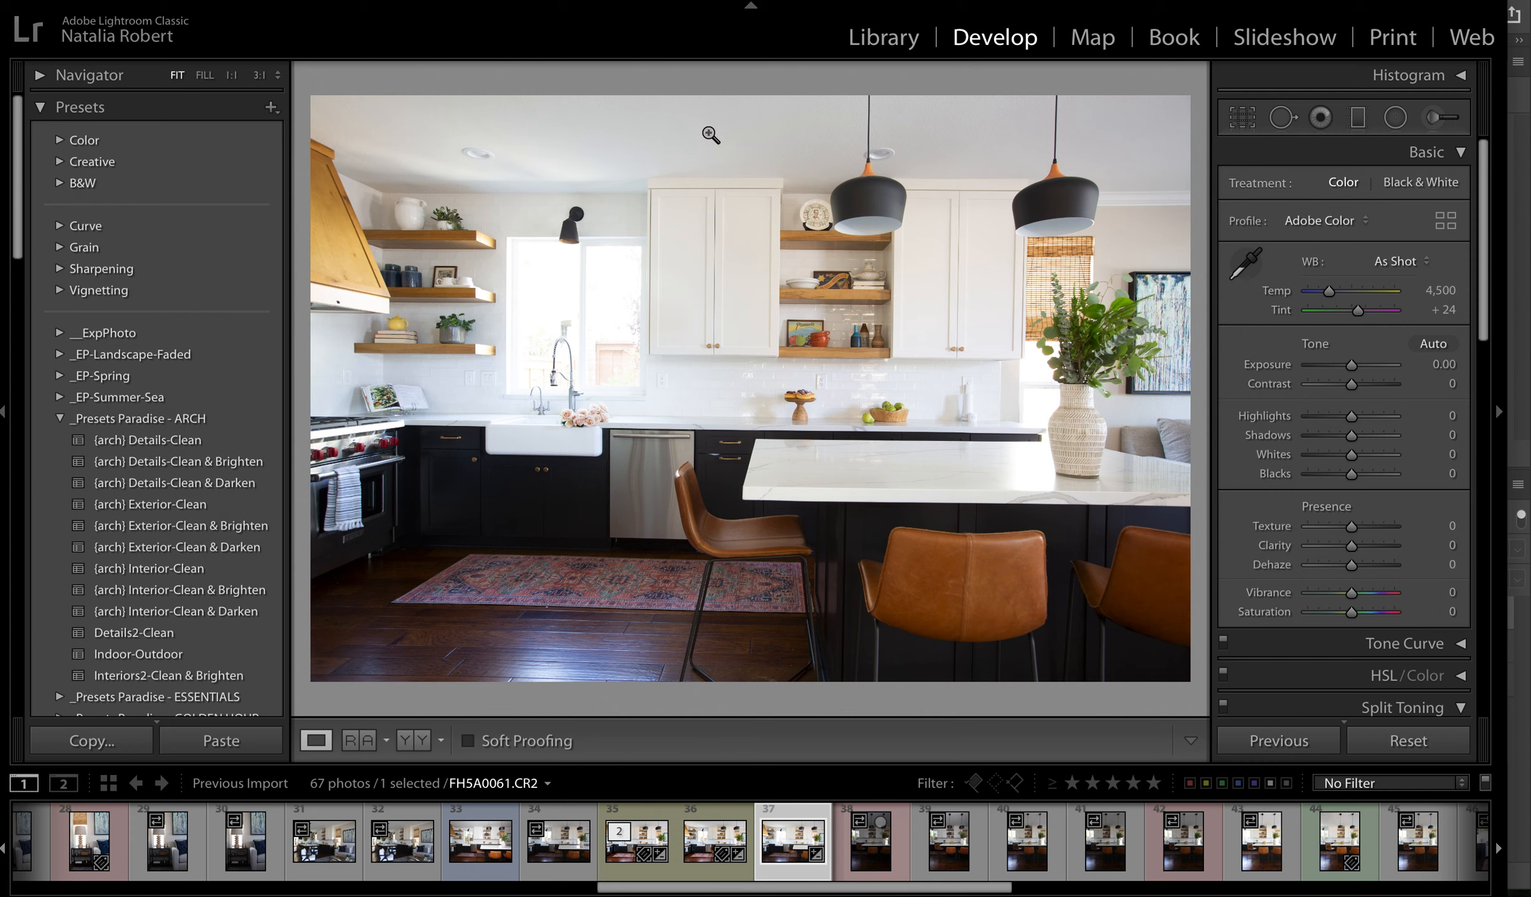
key(q)
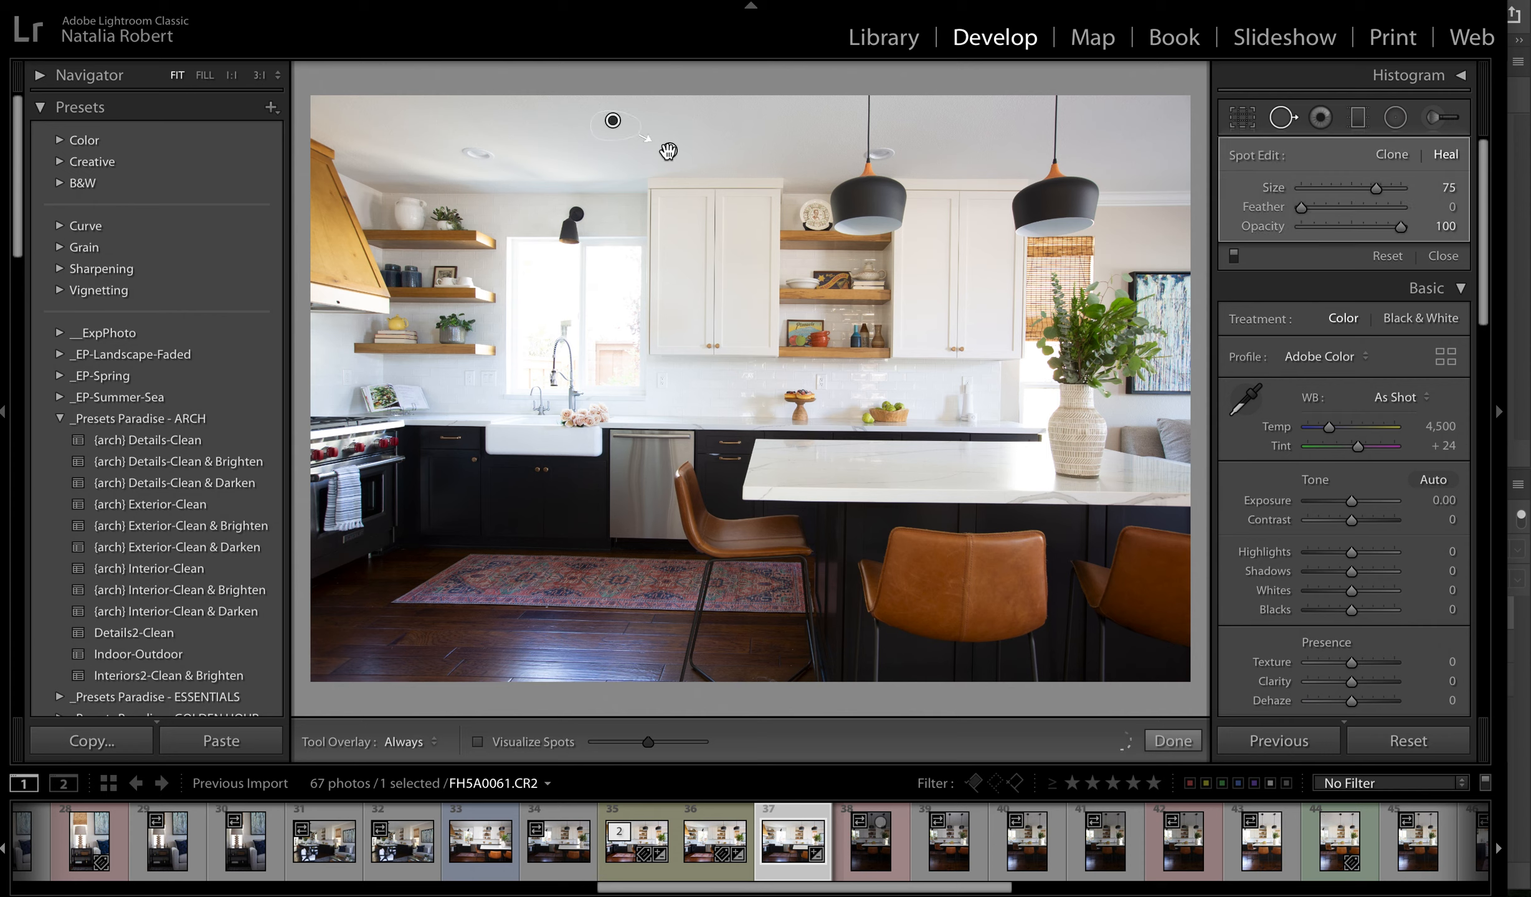
- Adjust the healing spot on the kitchen ceiling above the tall white cabinets and close Spot Removal
mouse_move(613, 119)
mouse_down()
mouse_move(528, 120)
mouse_move(791, 121)
mouse_move(625, 122)
mouse_up()
key(q)
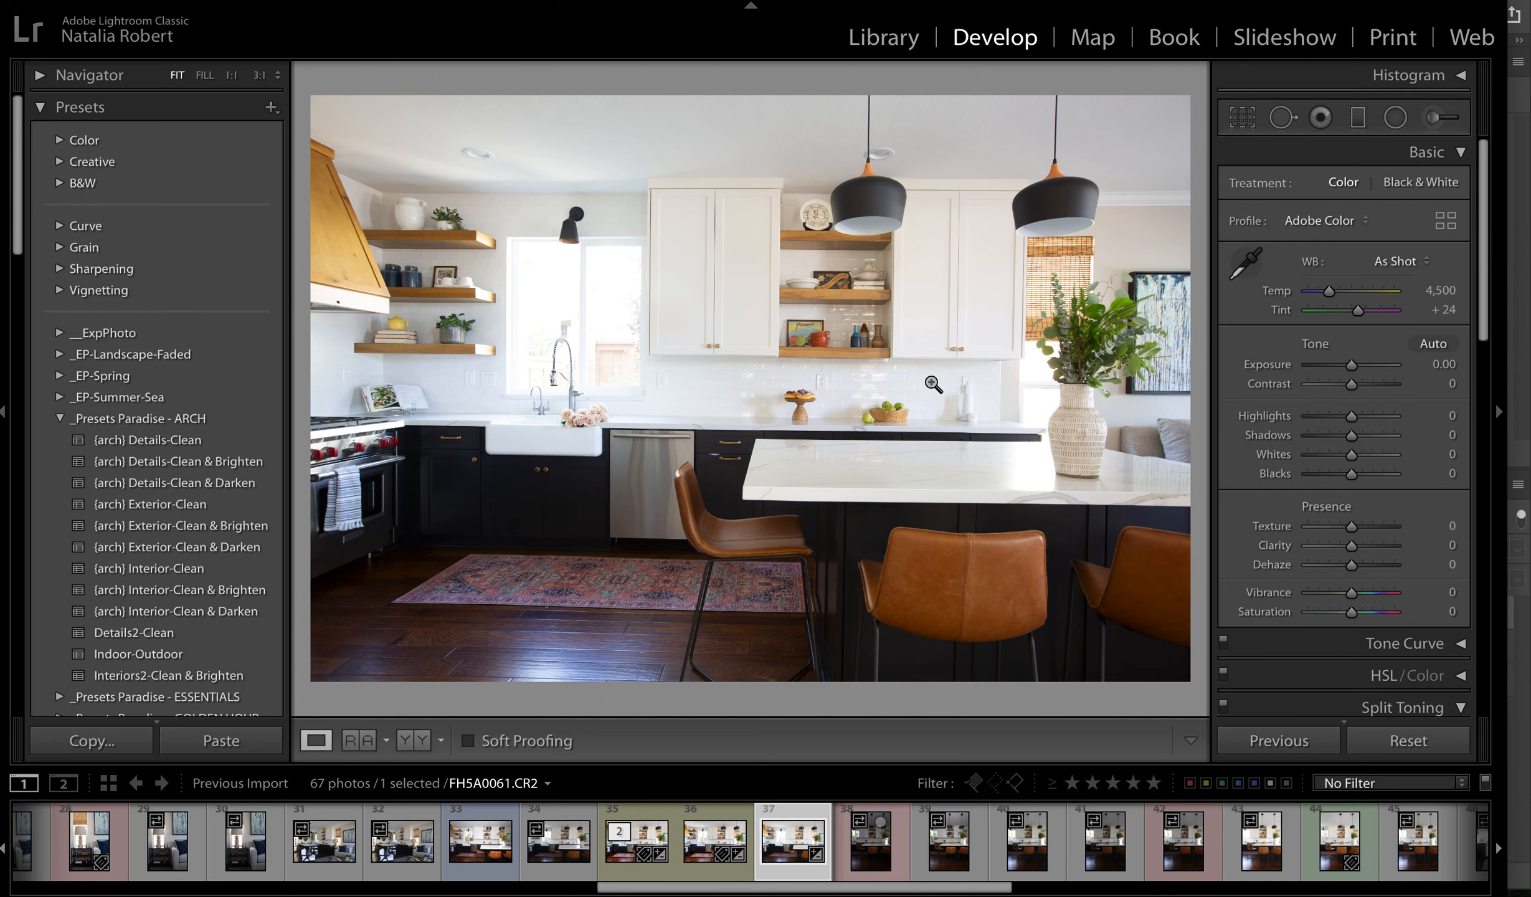
- Apply a Graduated Filter with the (arch) Cooler Light effect, running diagonally from the middle leather stool up to the white cabinets
key(m)
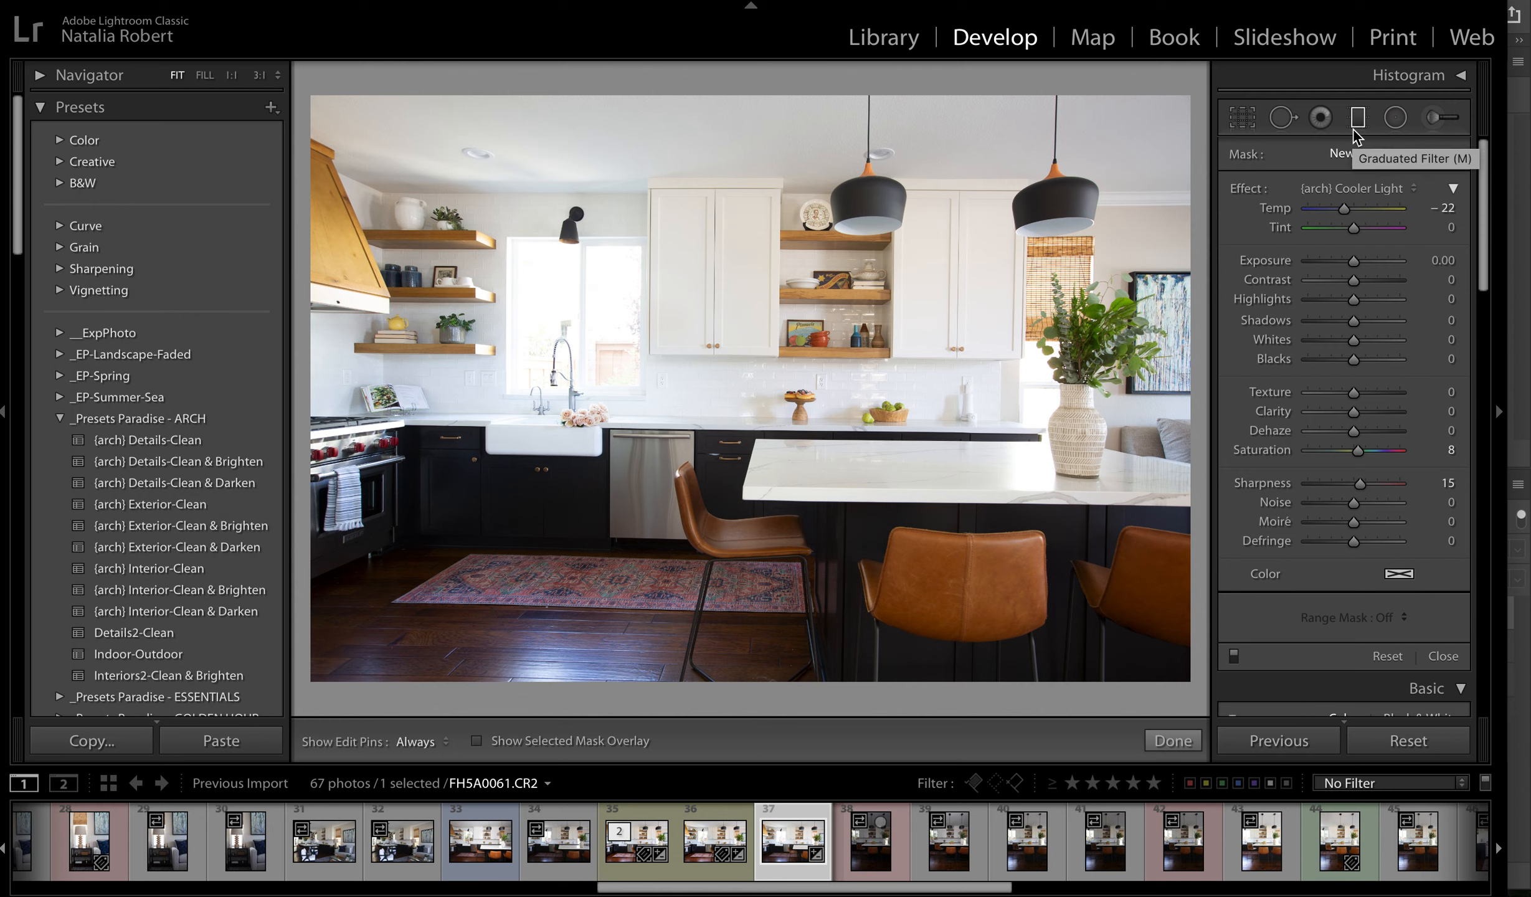
click(1350, 186)
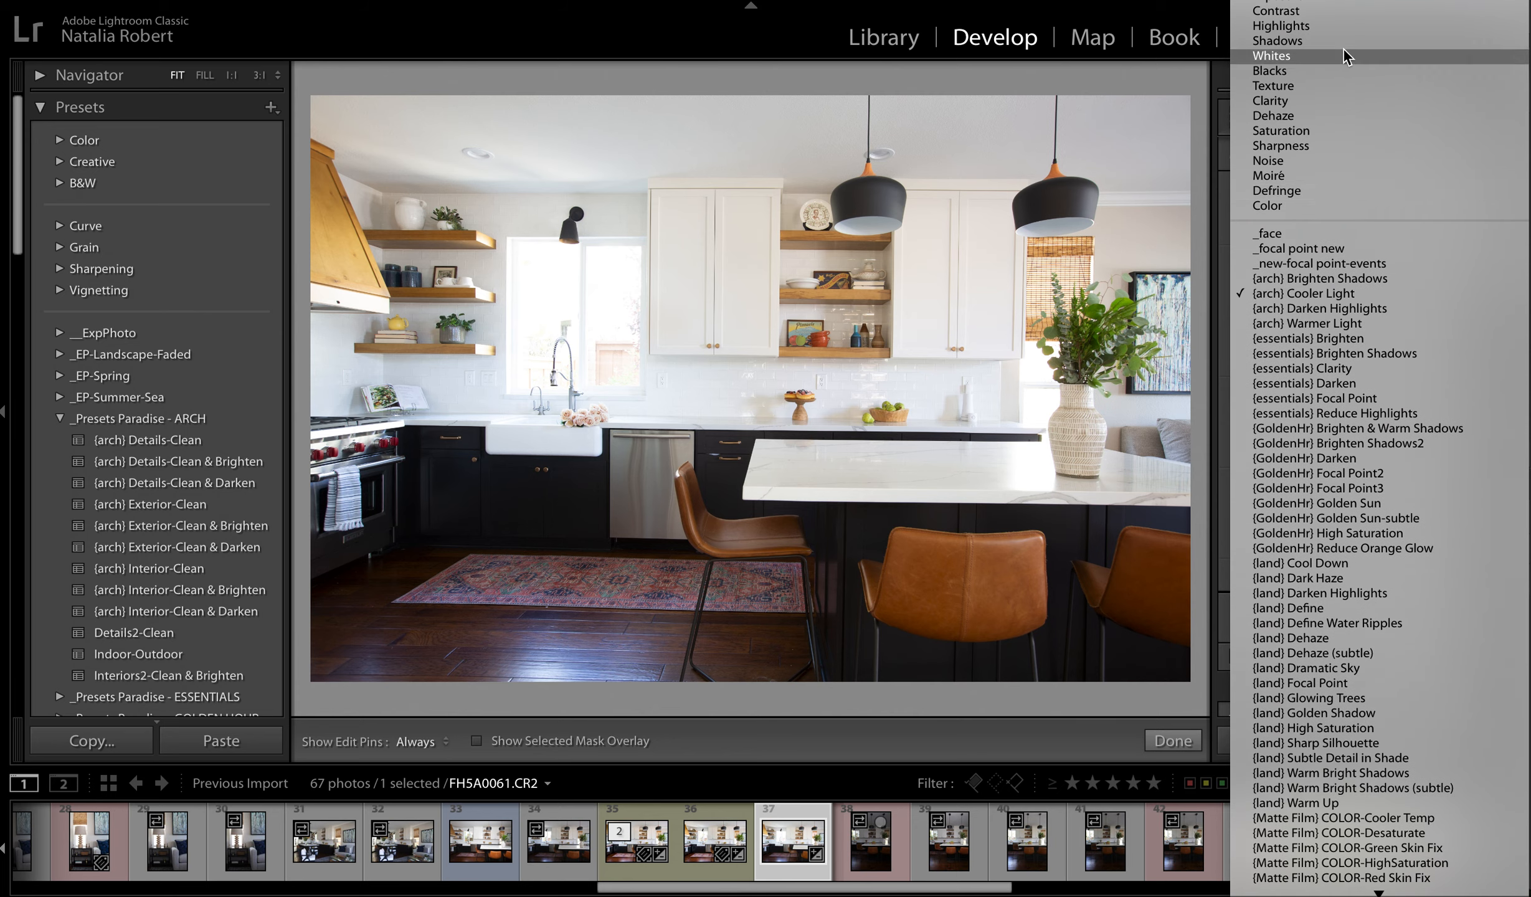
click(1331, 295)
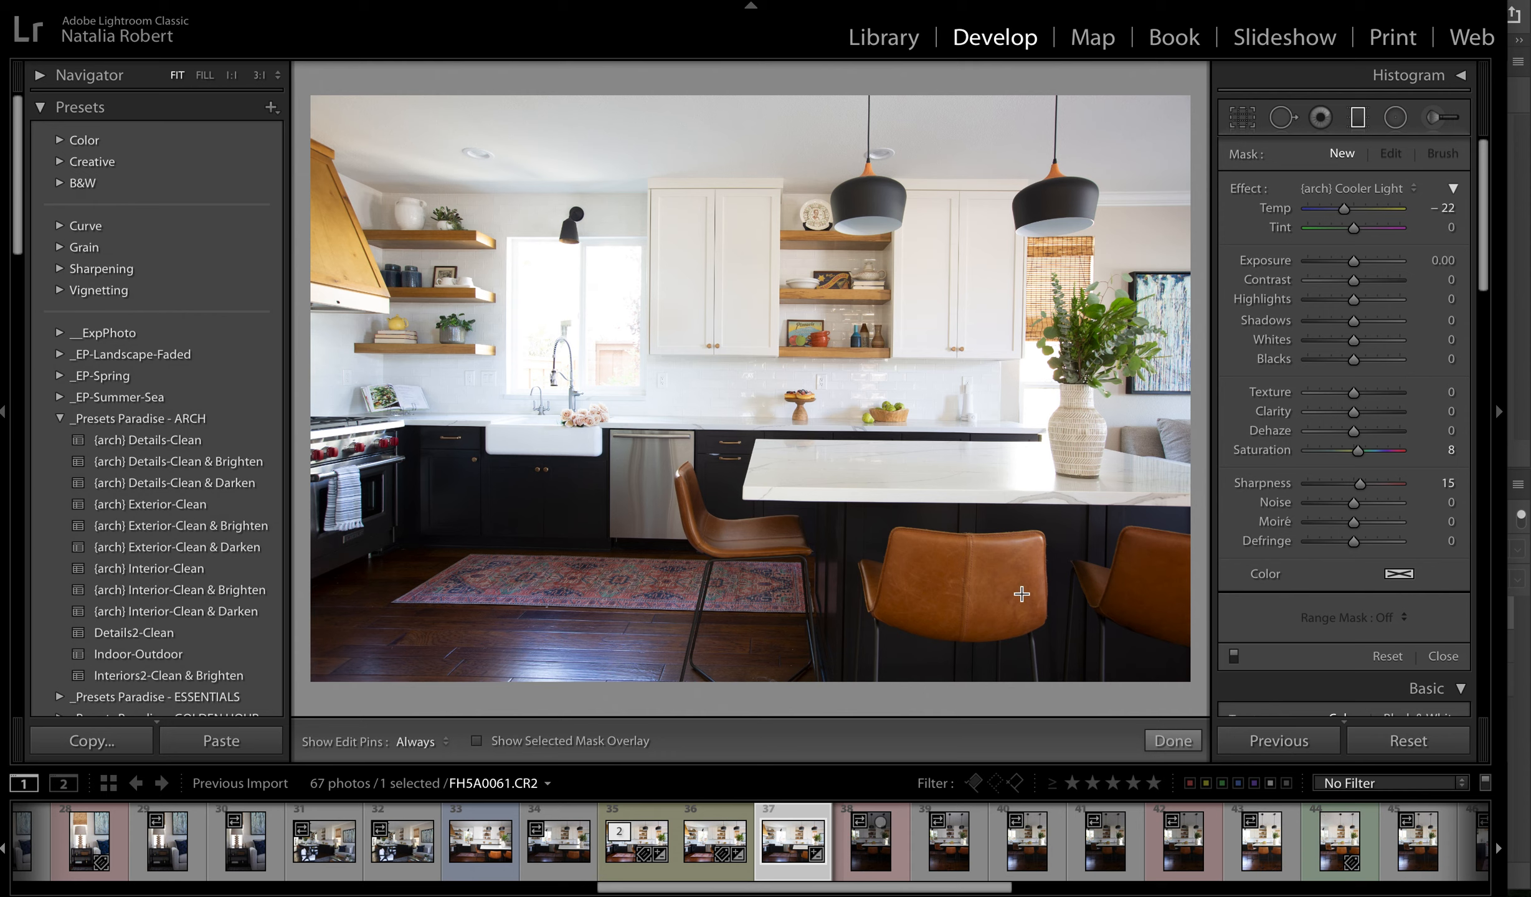
drag(1026, 594, 943, 273)
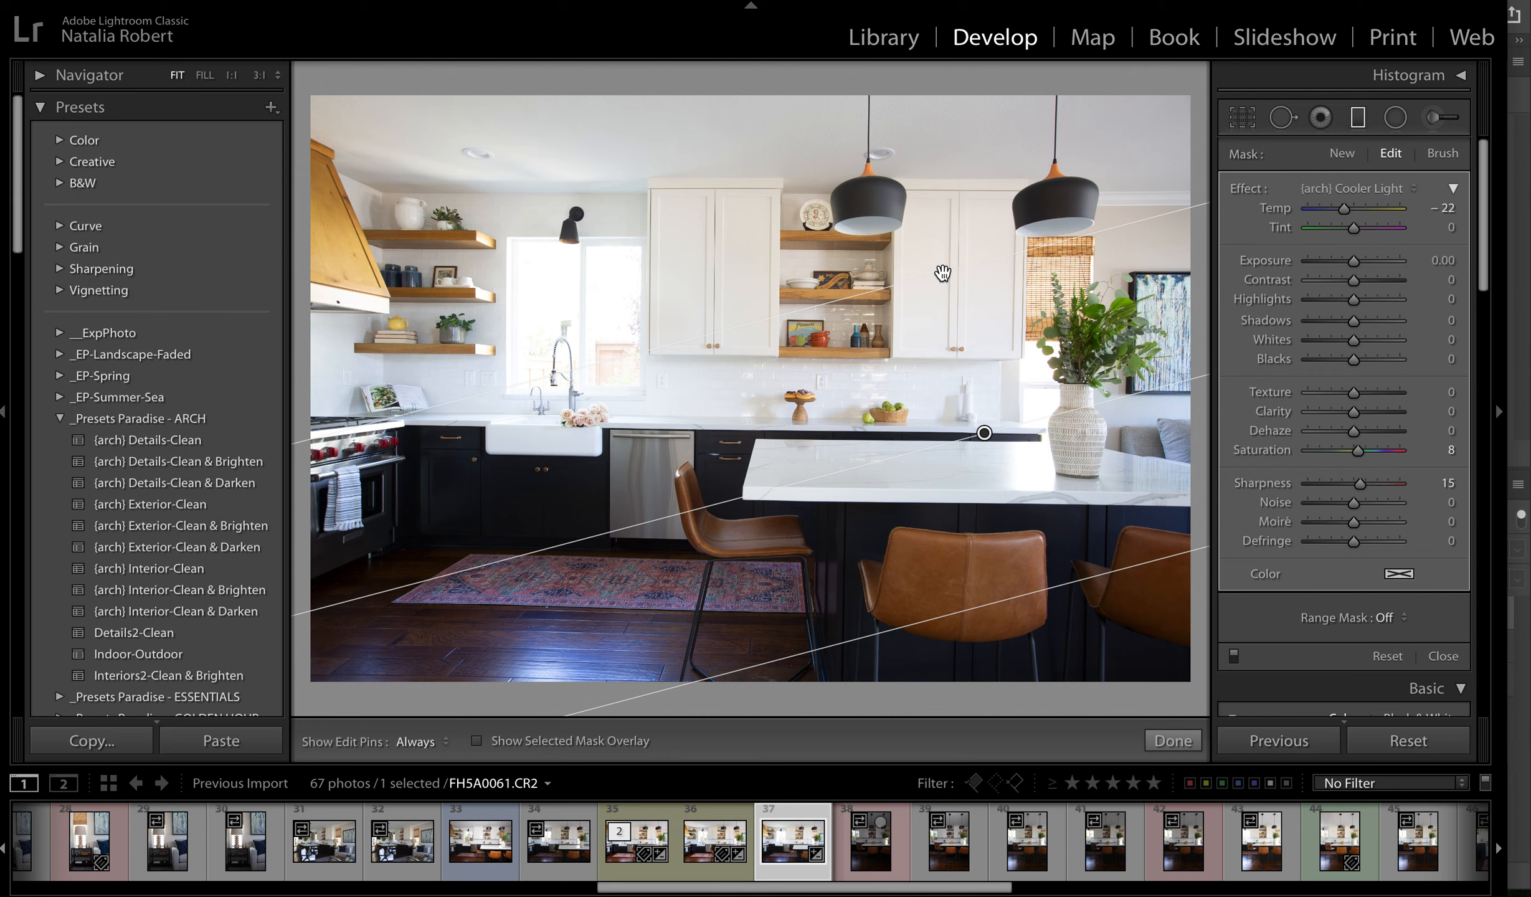
key(m)
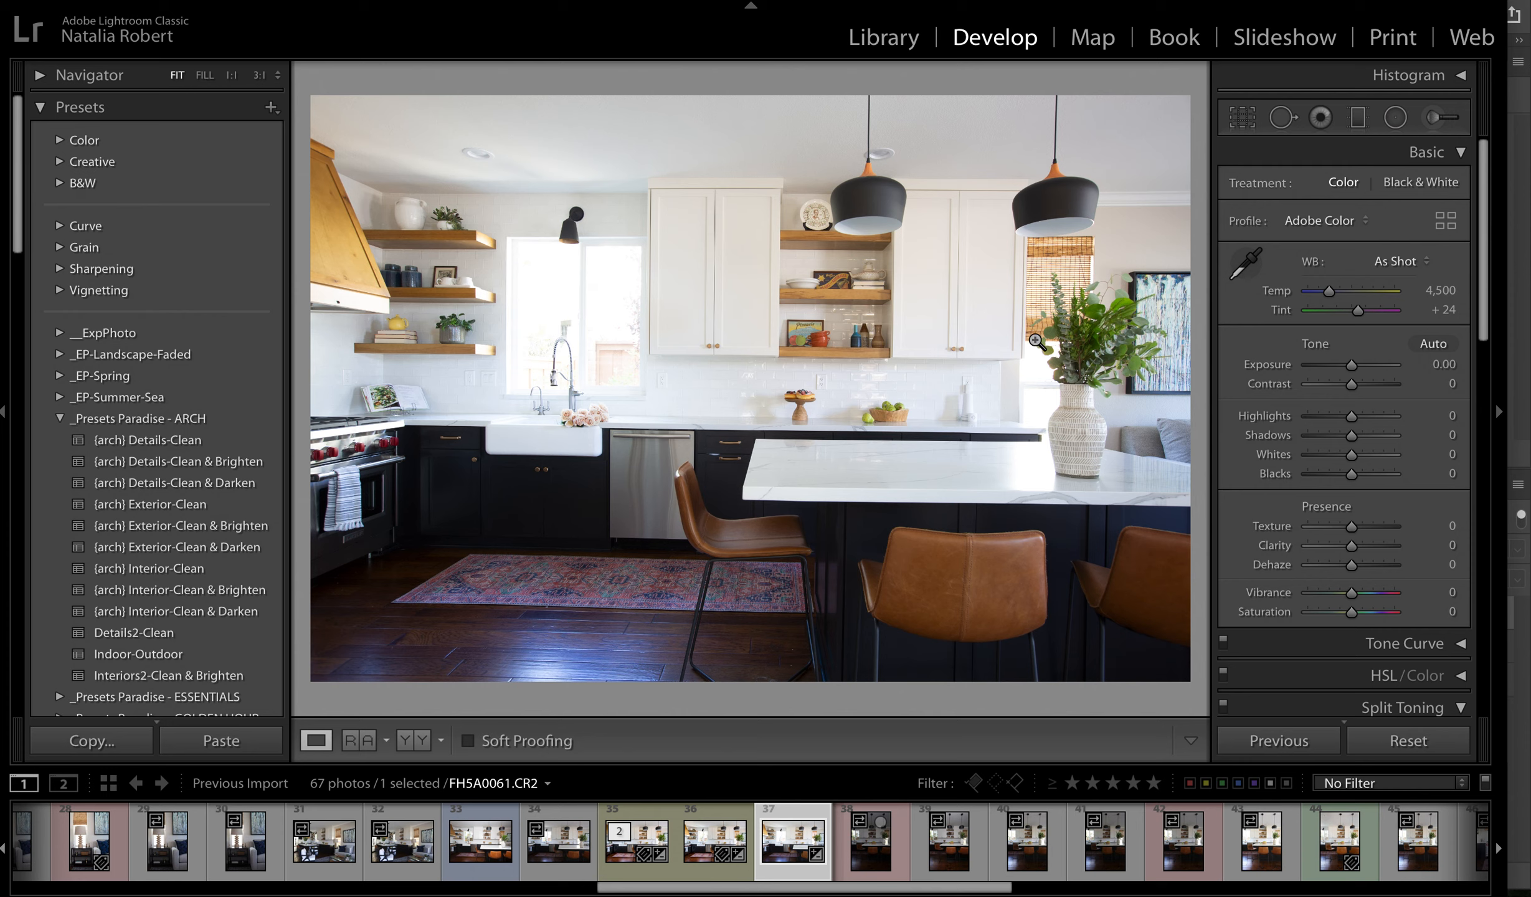
- Draw an inverted Radial Filter with (arch) Cooler Light around the white cabinets between the pendant lamps, and reduce its height to a near circle
key(shift)
key(shift+m)
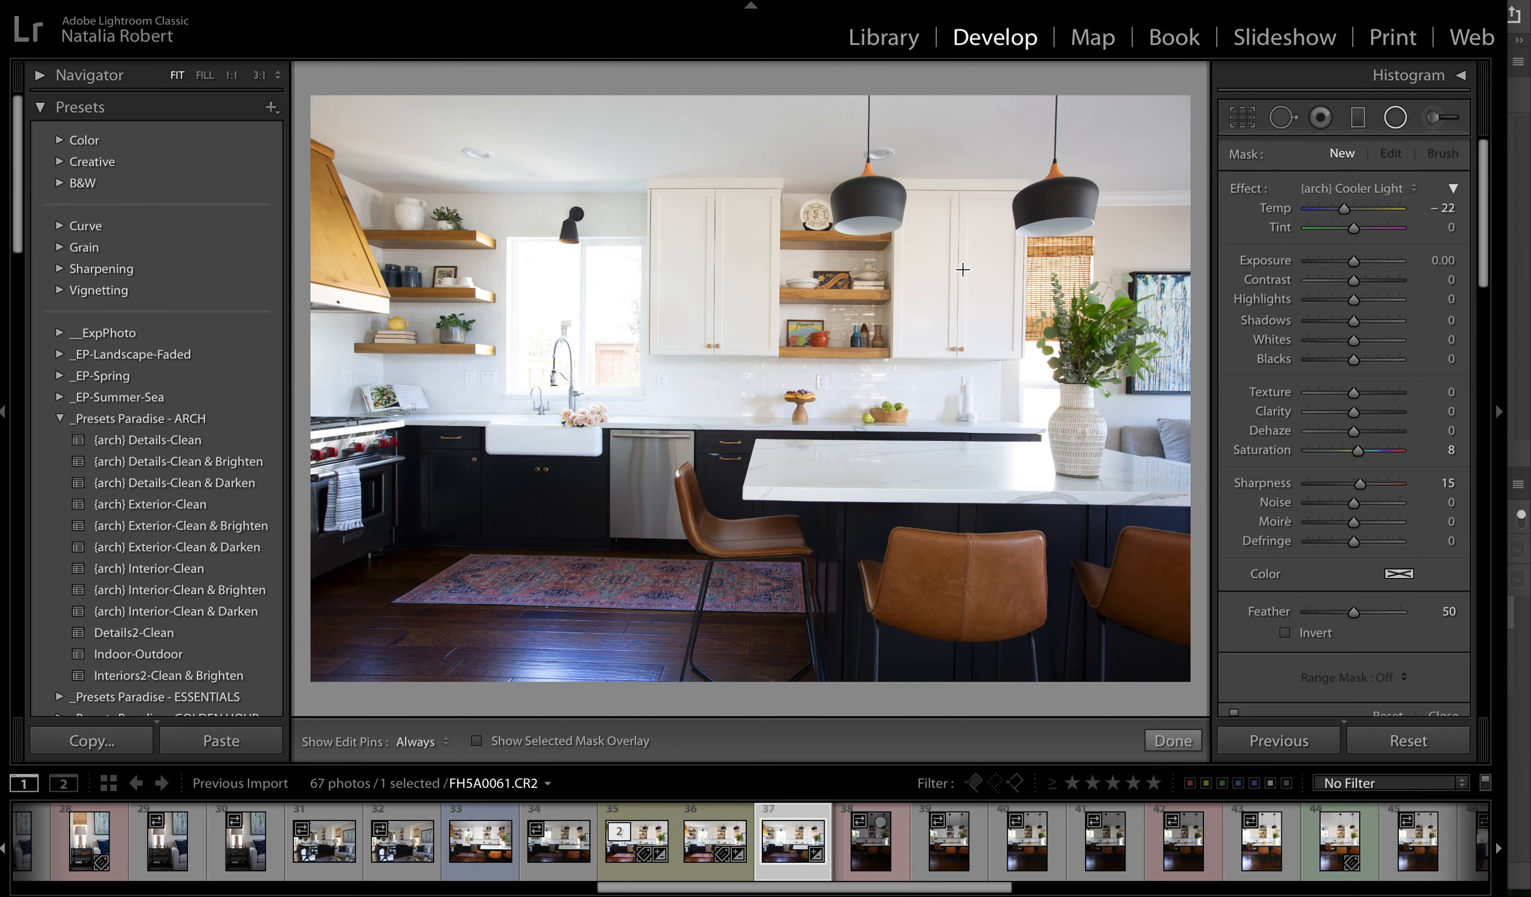
click(961, 257)
drag(961, 256, 856, 100)
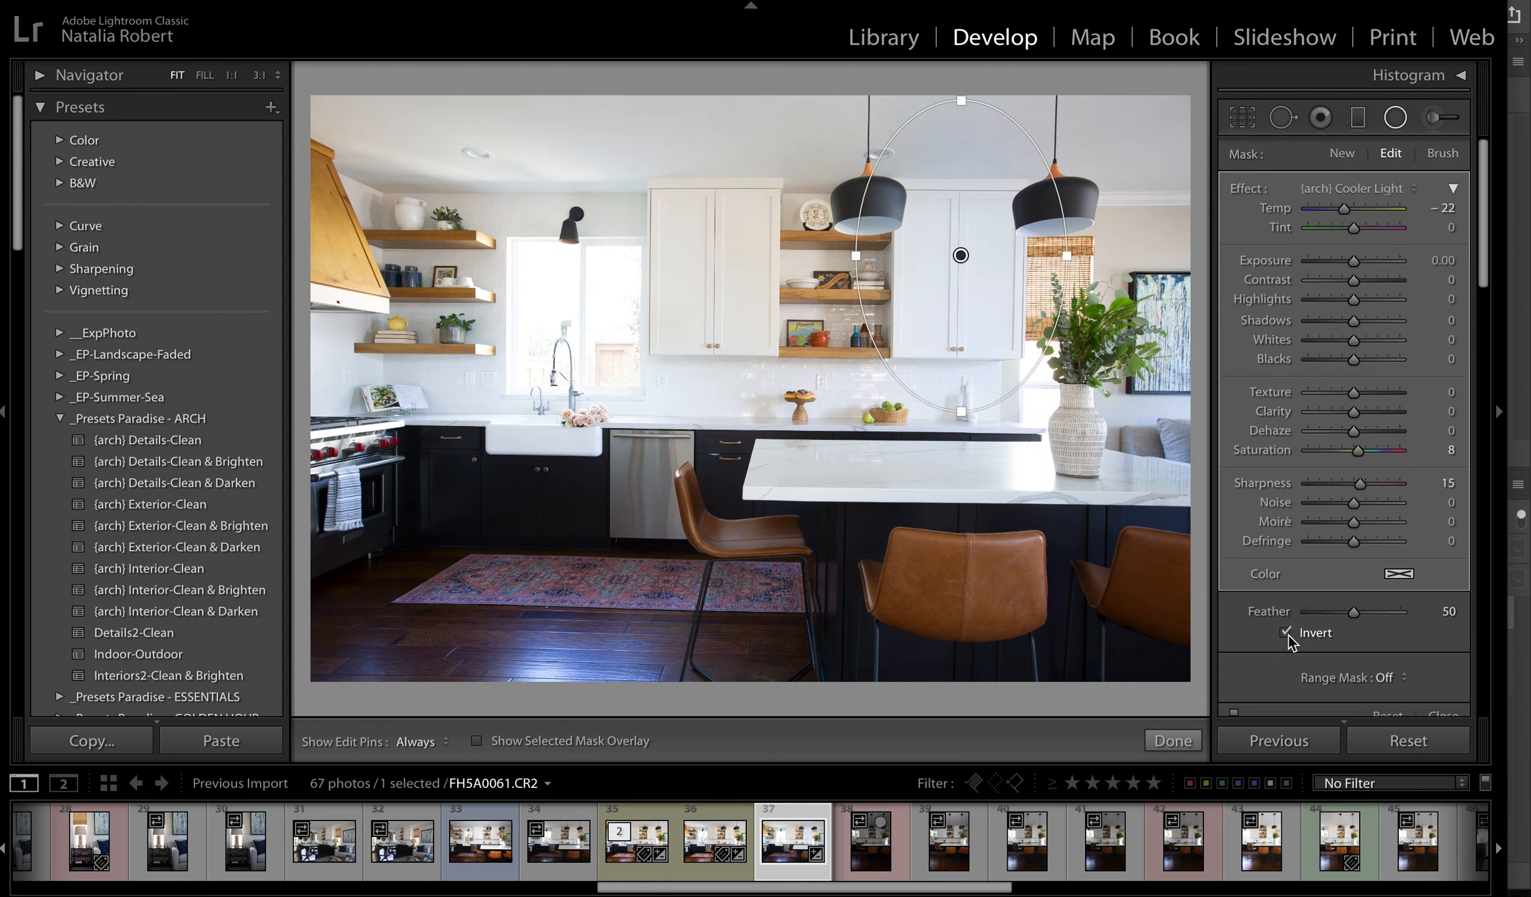
drag(928, 397, 964, 146)
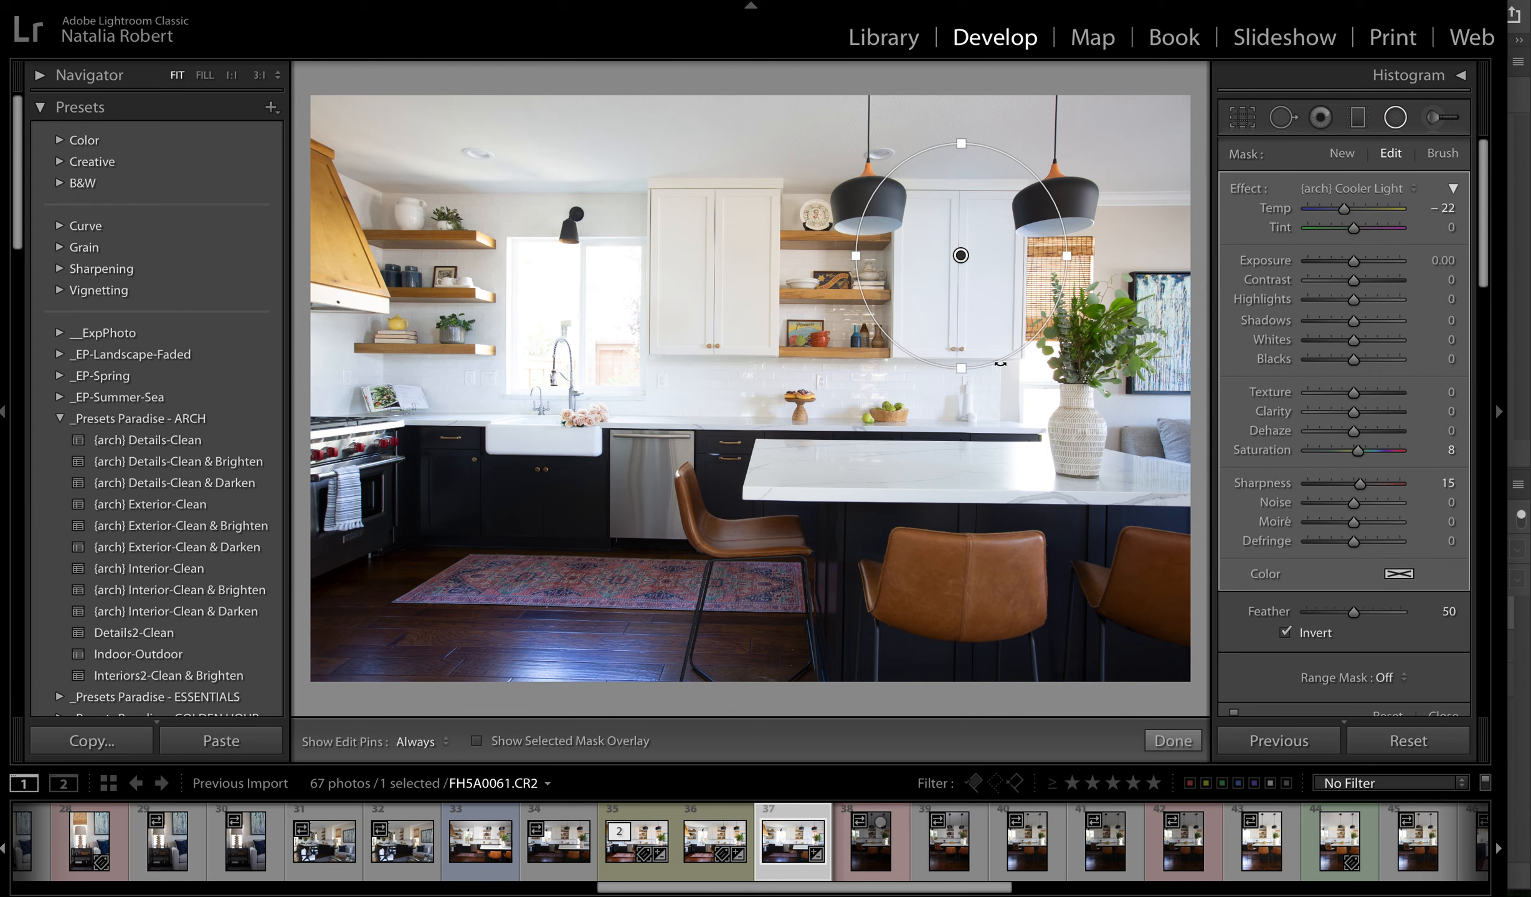
key(shift+m)
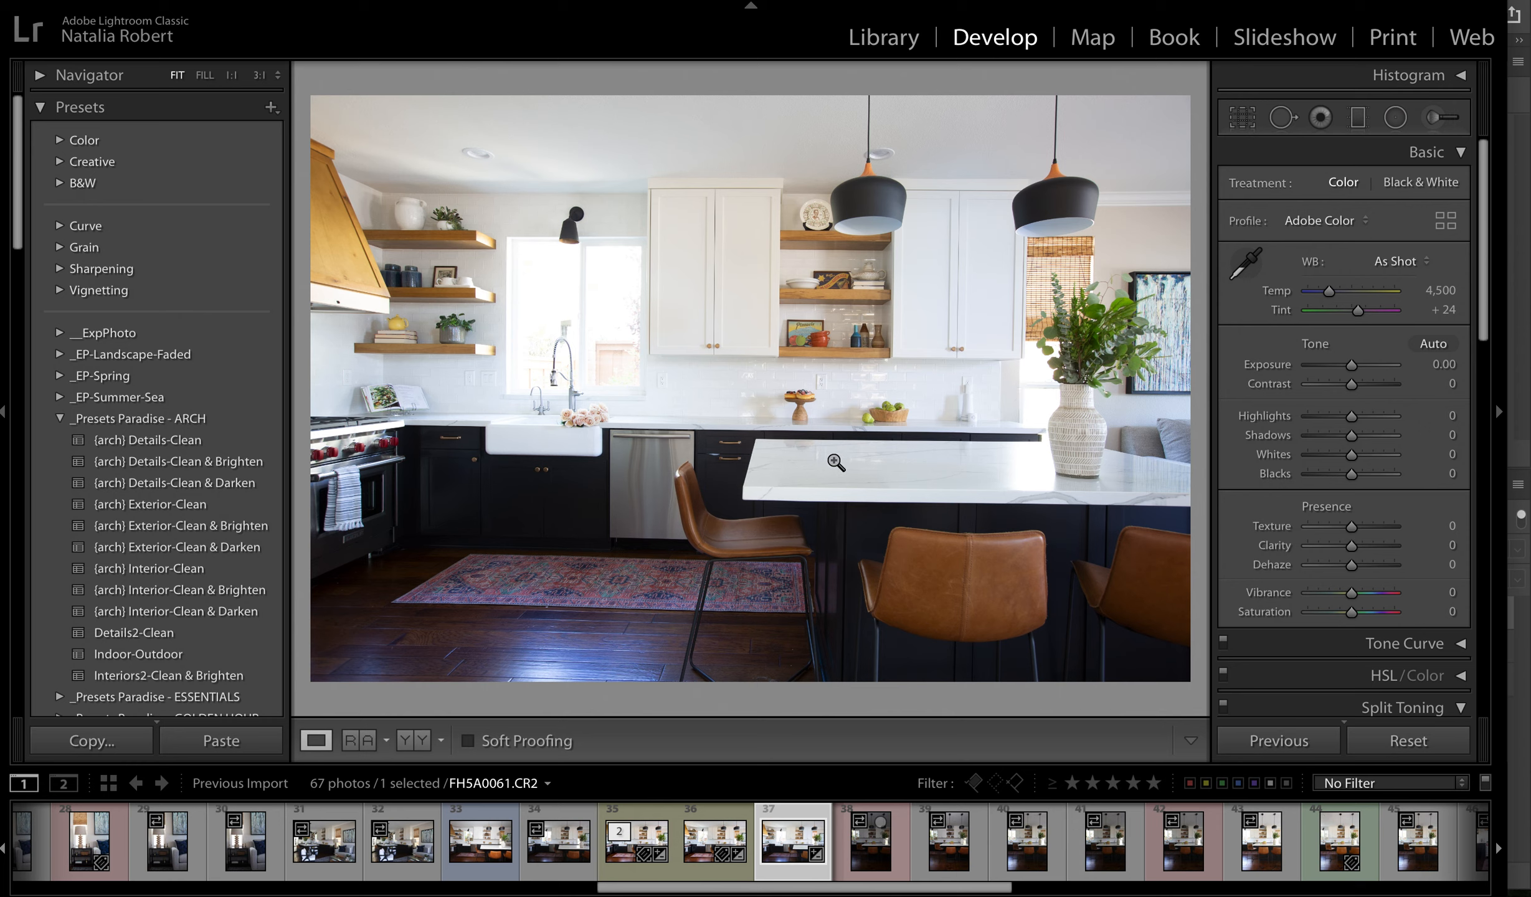
- Paint (arch) Cooler Light over the white upper cabinets with a size 22 Adjustment Brush and set its Temp to -29
key(k)
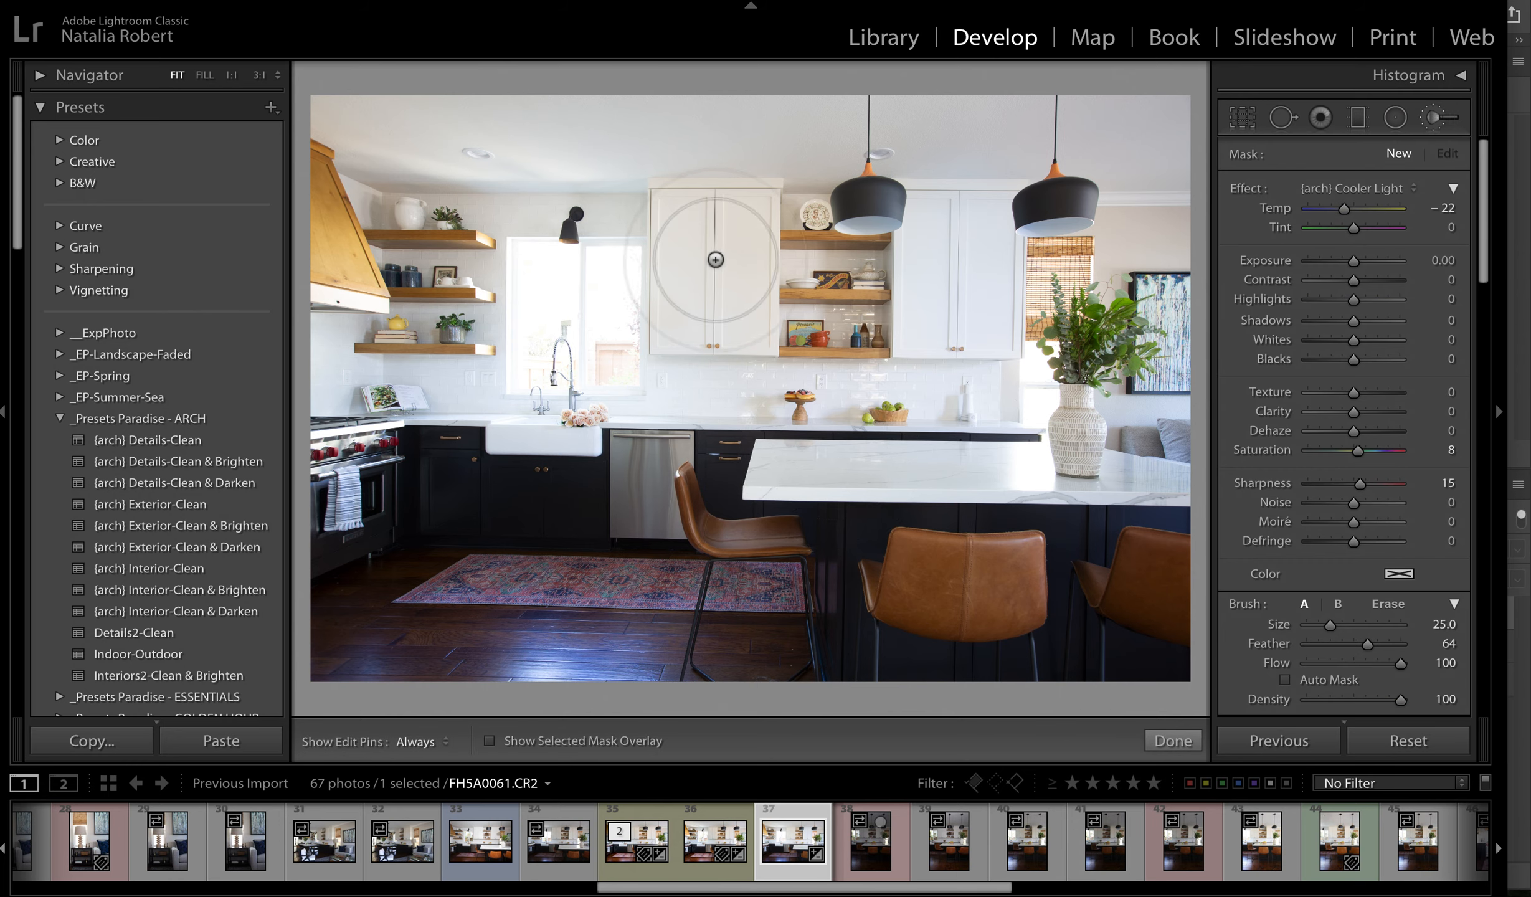
key(bracketleft)
key(bracketleft)
key(bracketleft)
key(bracketleft)
key(bracketleft)
key(bracketleft)
key(bracketleft)
key(bracketleft)
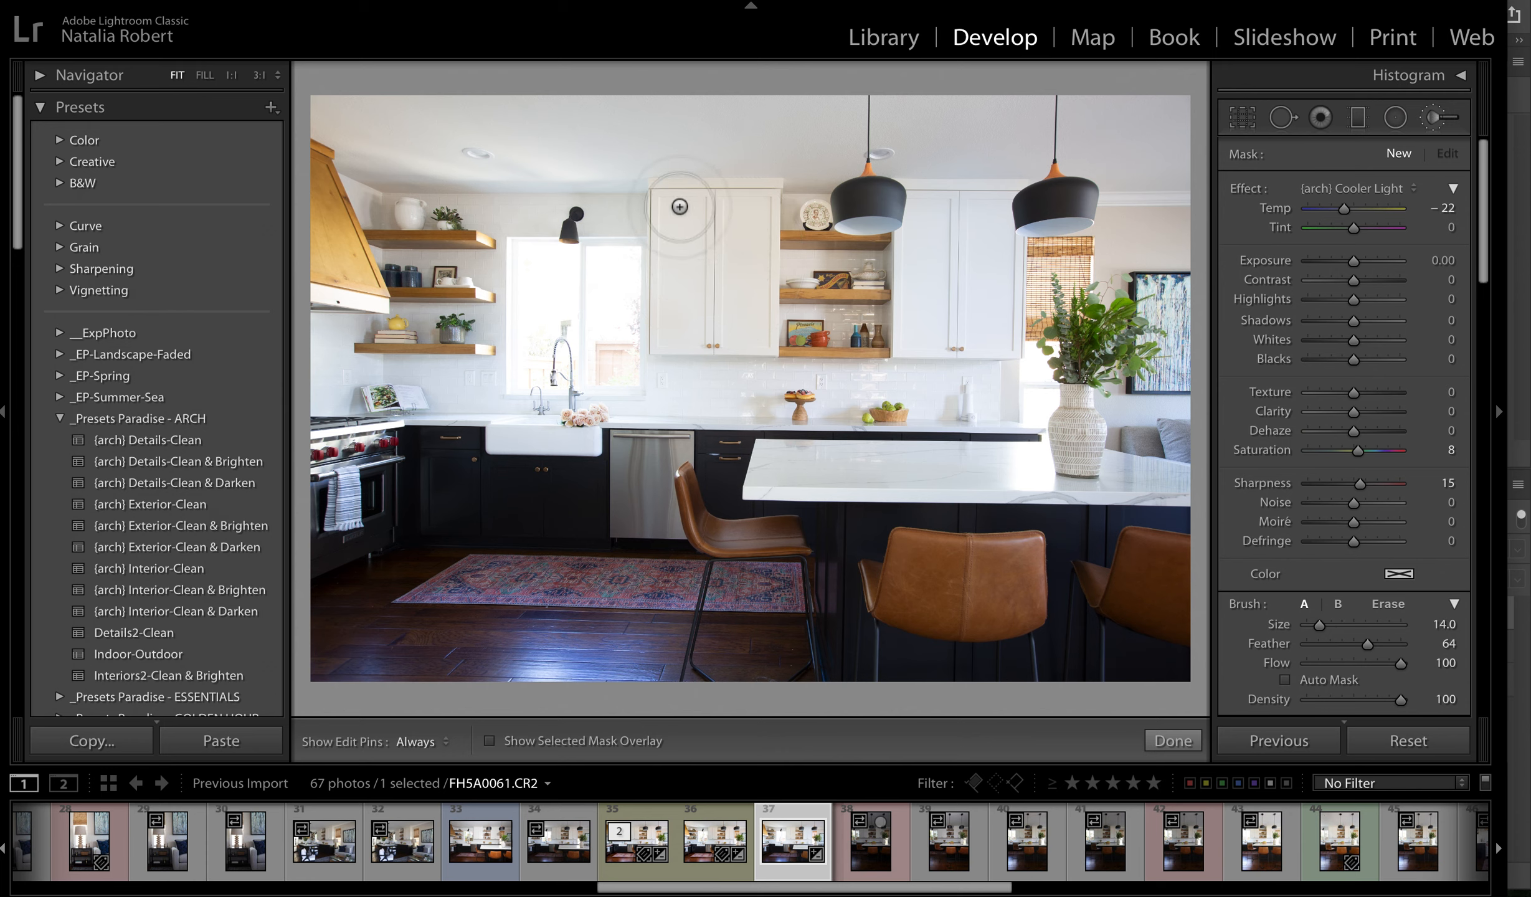
key(bracketright)
key(bracketright)
key(bracketright)
key(bracketright)
key(bracketright)
key(bracketright)
key(bracketright)
key(bracketright)
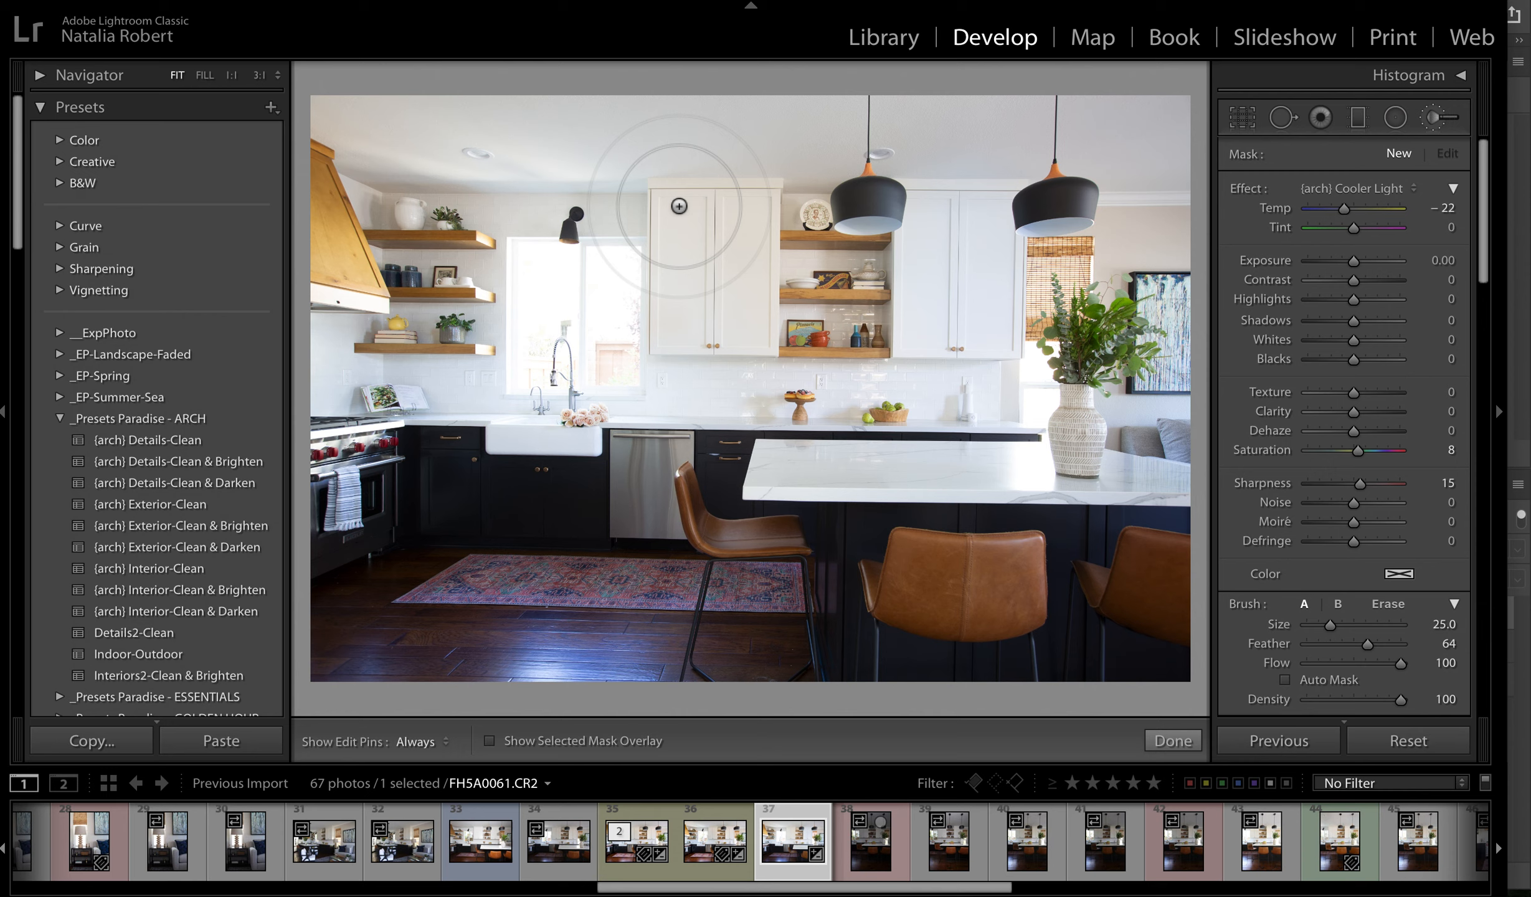
key(bracketleft)
key(bracketleft)
key(bracketleft)
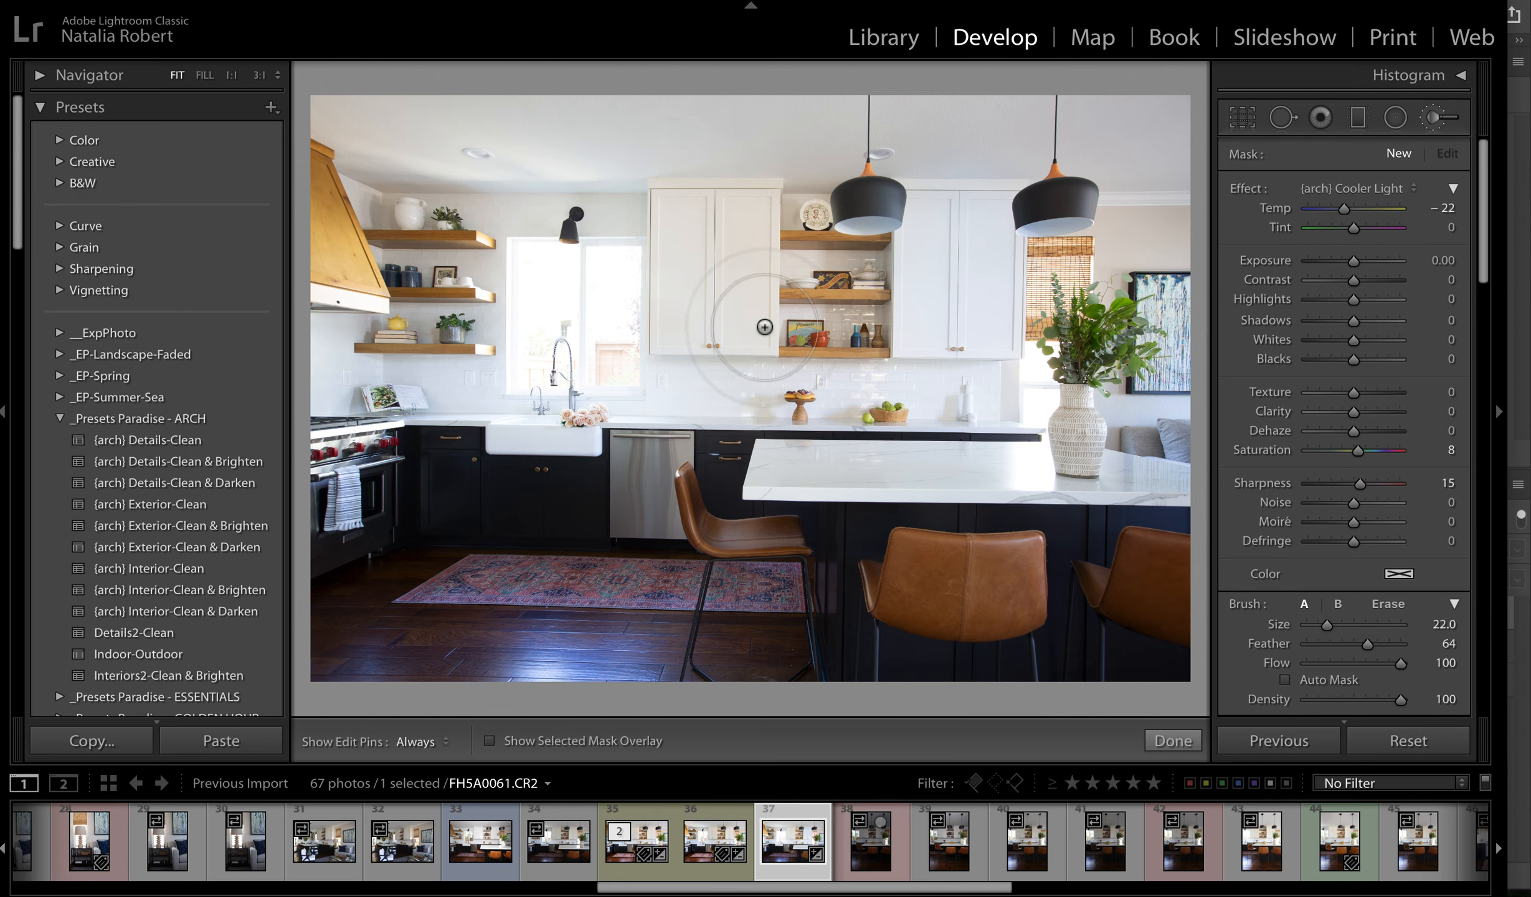
mouse_move(753, 334)
mouse_down()
mouse_move(751, 218)
mouse_move(708, 209)
mouse_move(660, 210)
mouse_move(677, 328)
mouse_up()
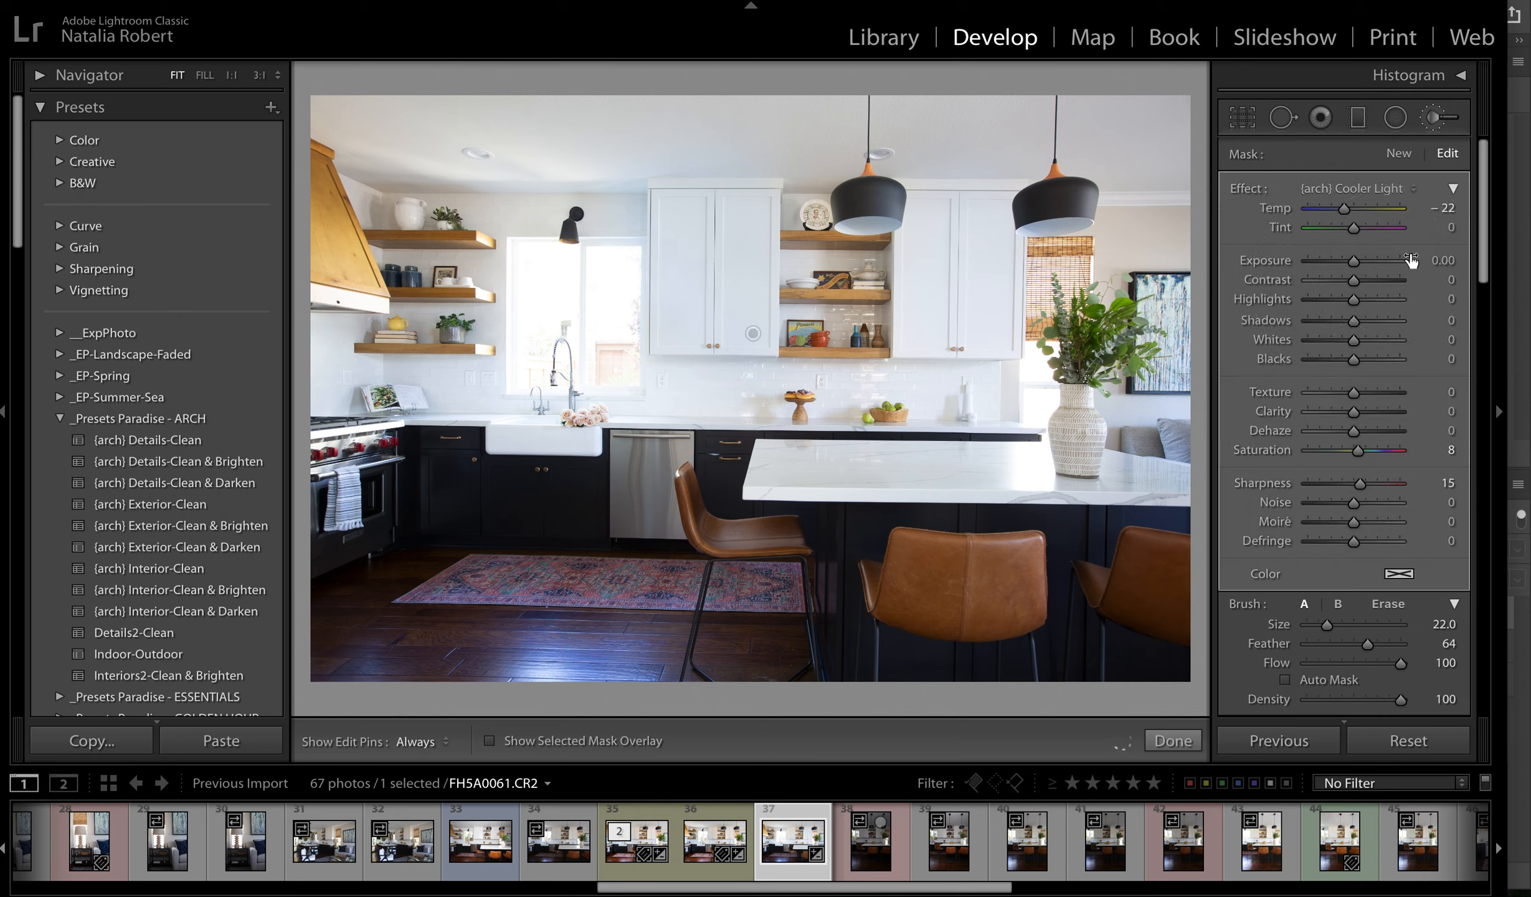
mouse_move(1343, 208)
mouse_down()
mouse_move(1370, 211)
mouse_move(1317, 211)
mouse_move(1342, 210)
mouse_up()
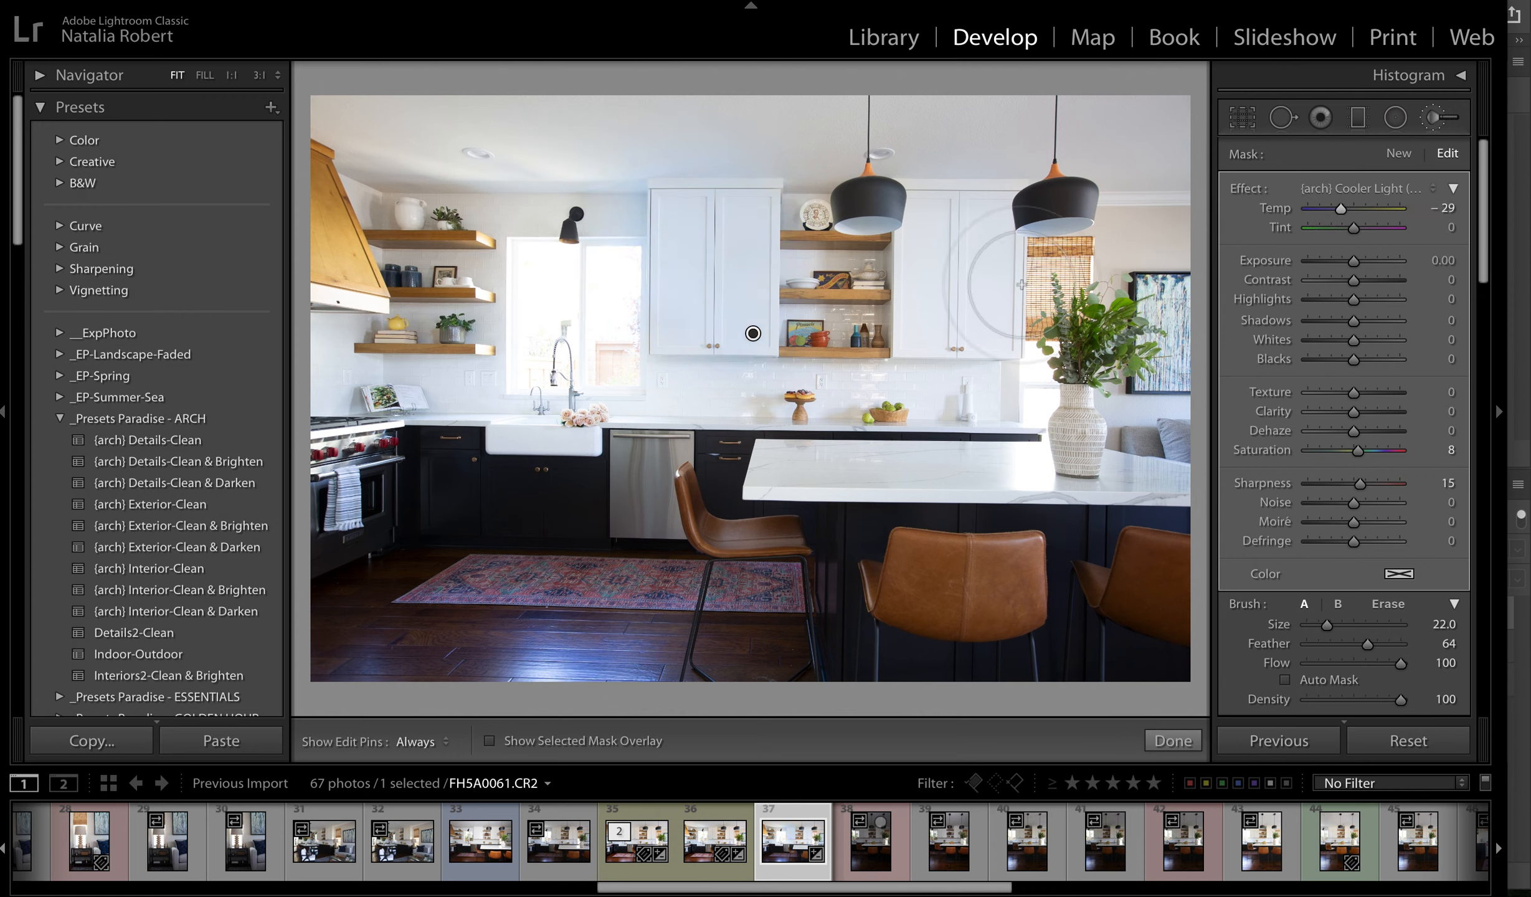
key(k)
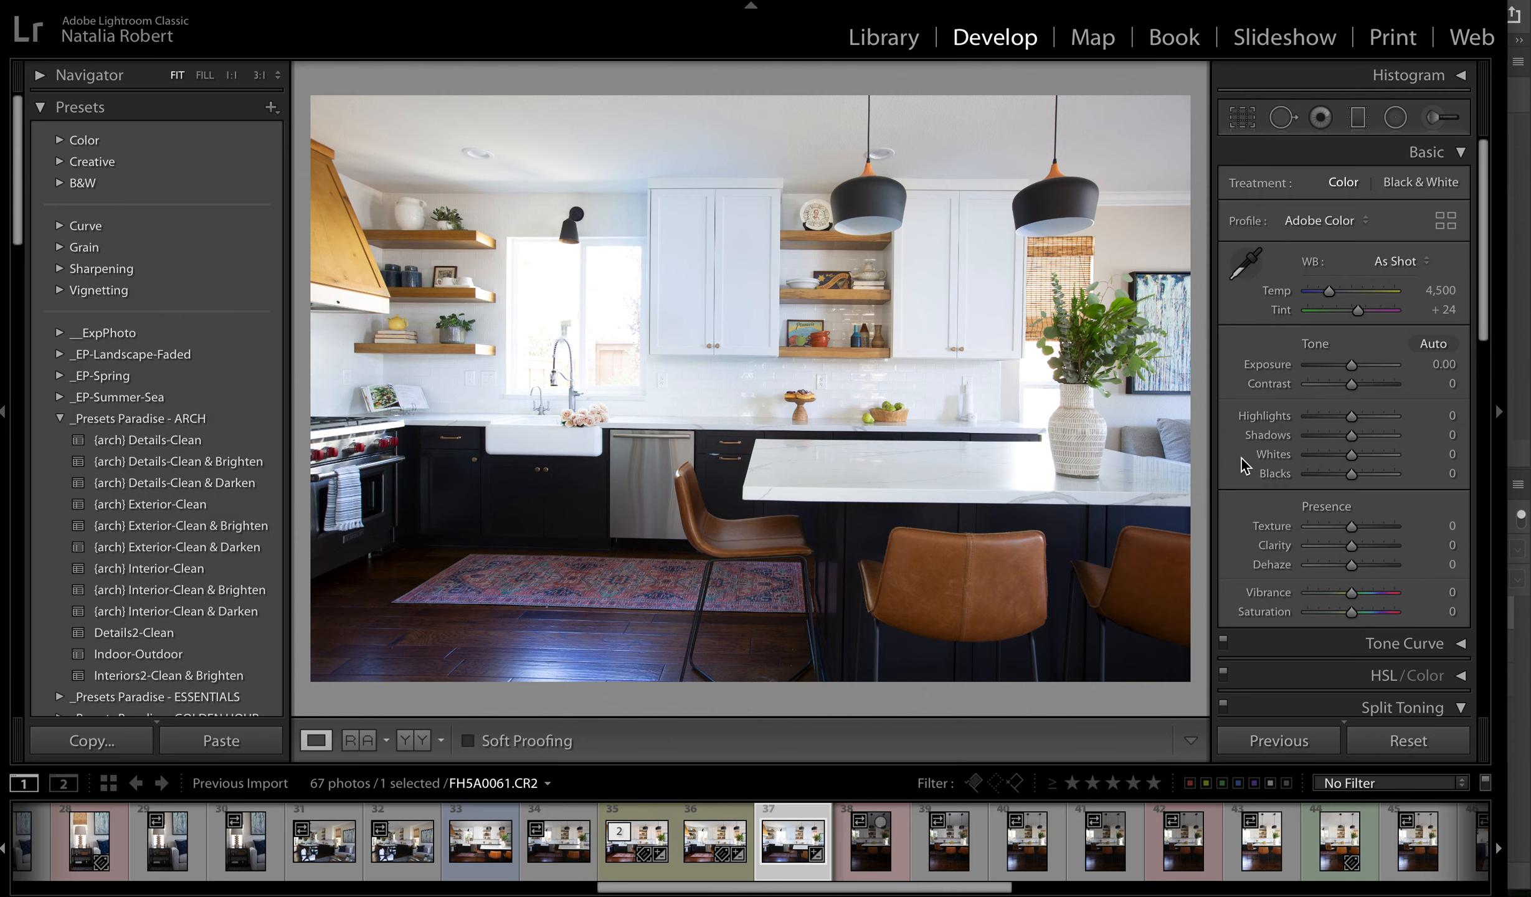
- Preview the kitchen photo in black and white and return it to the color treatment
key(v)
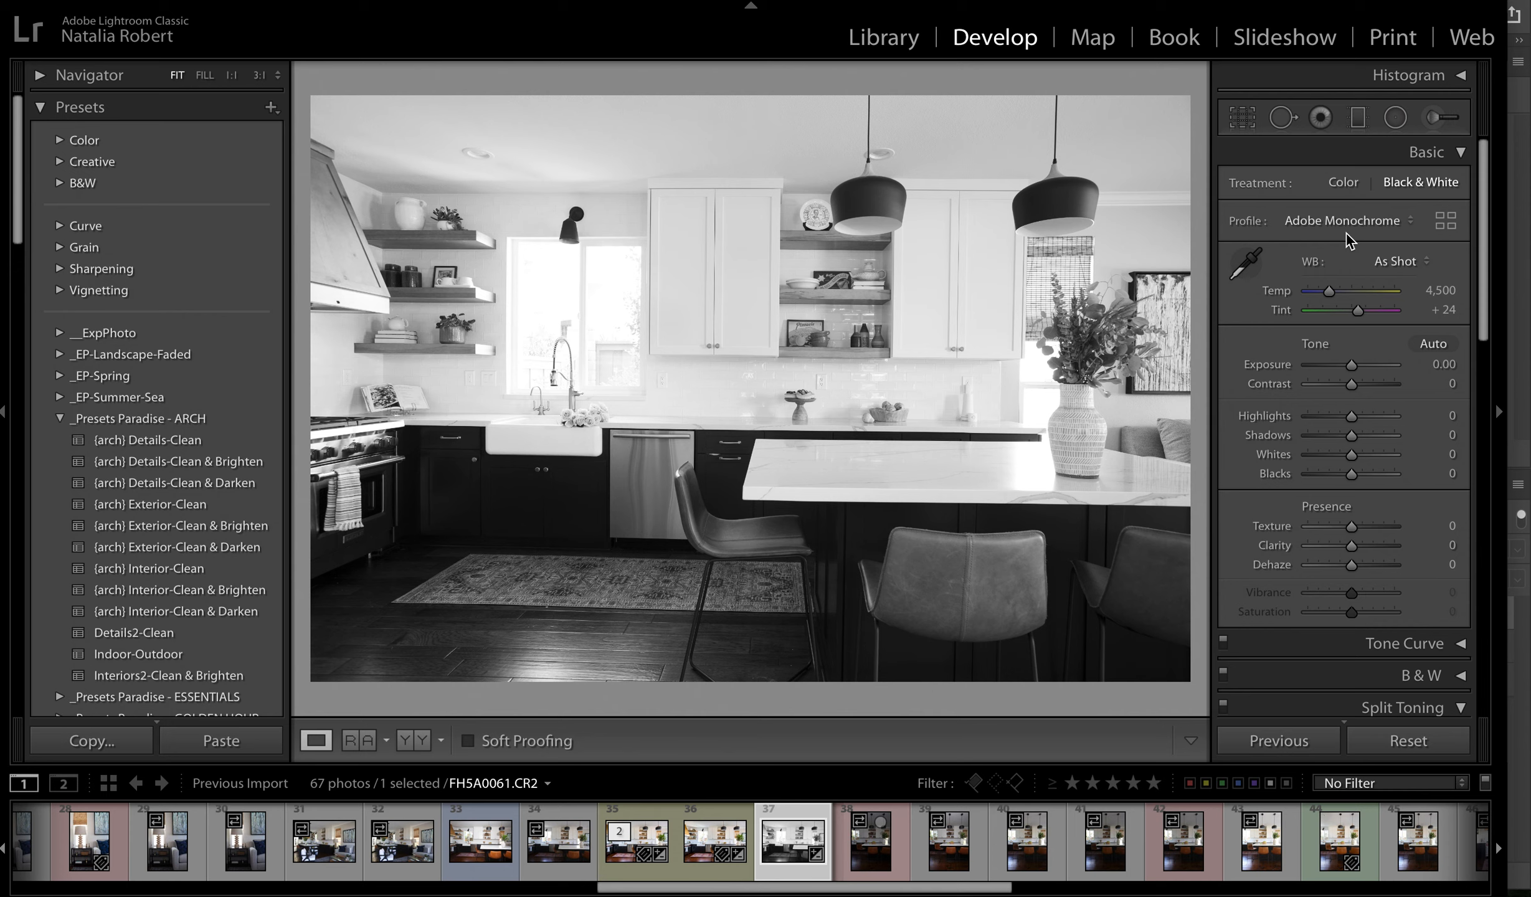
key(v)
key(v)
key(v)
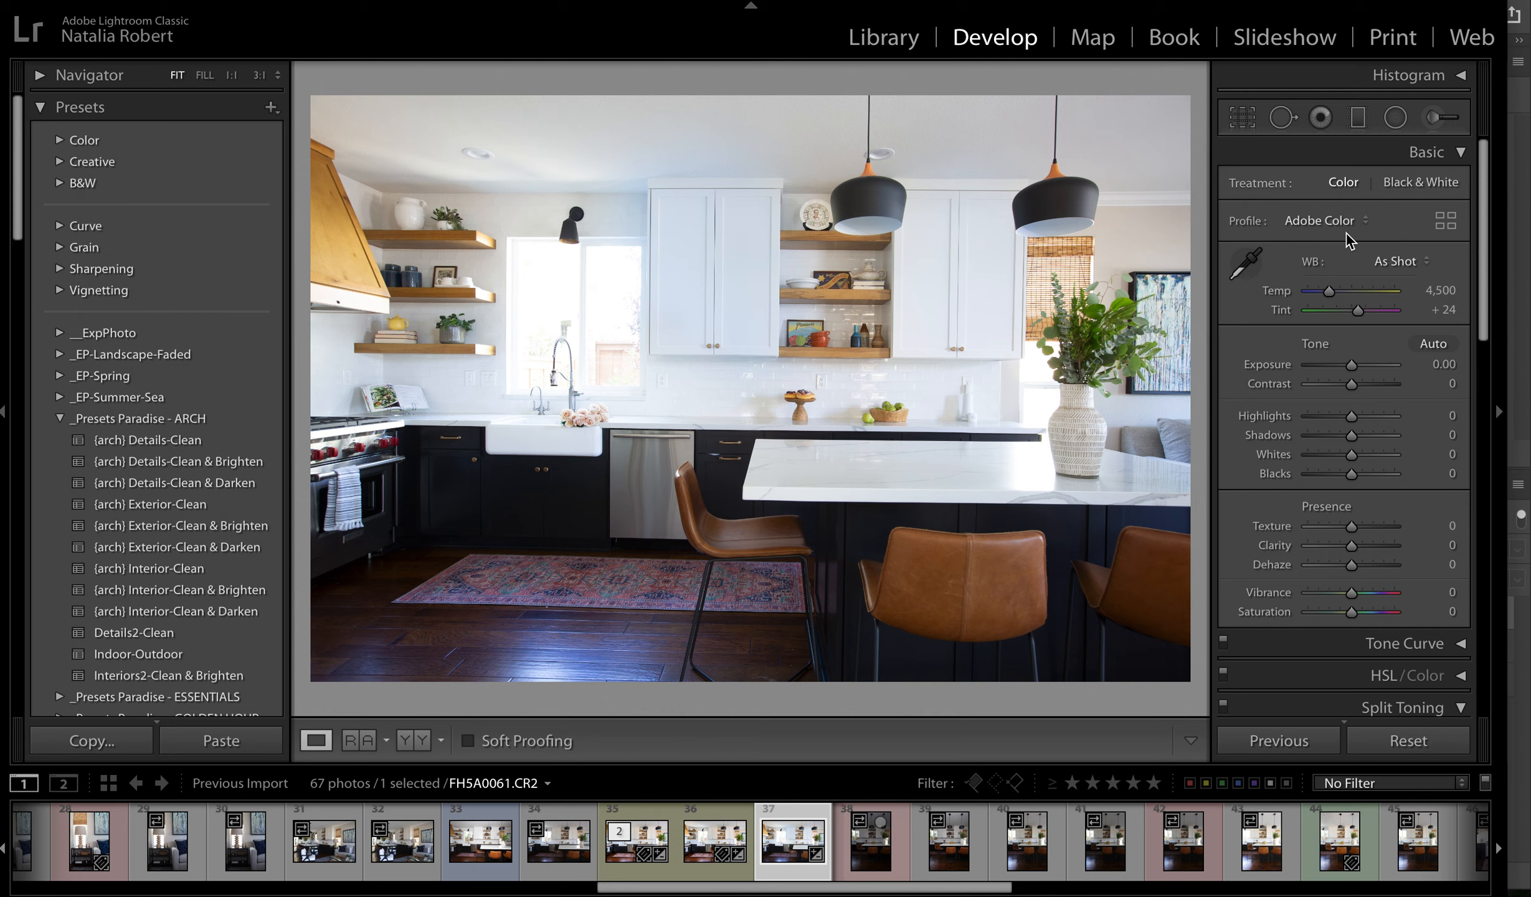
- Switch to Photoshop and compare the kitchen exposures by toggling the visibility of the FH5A0061.CR2 and FH5A0059.CR2 layers
key(super+Tab)
key(super+Tab)
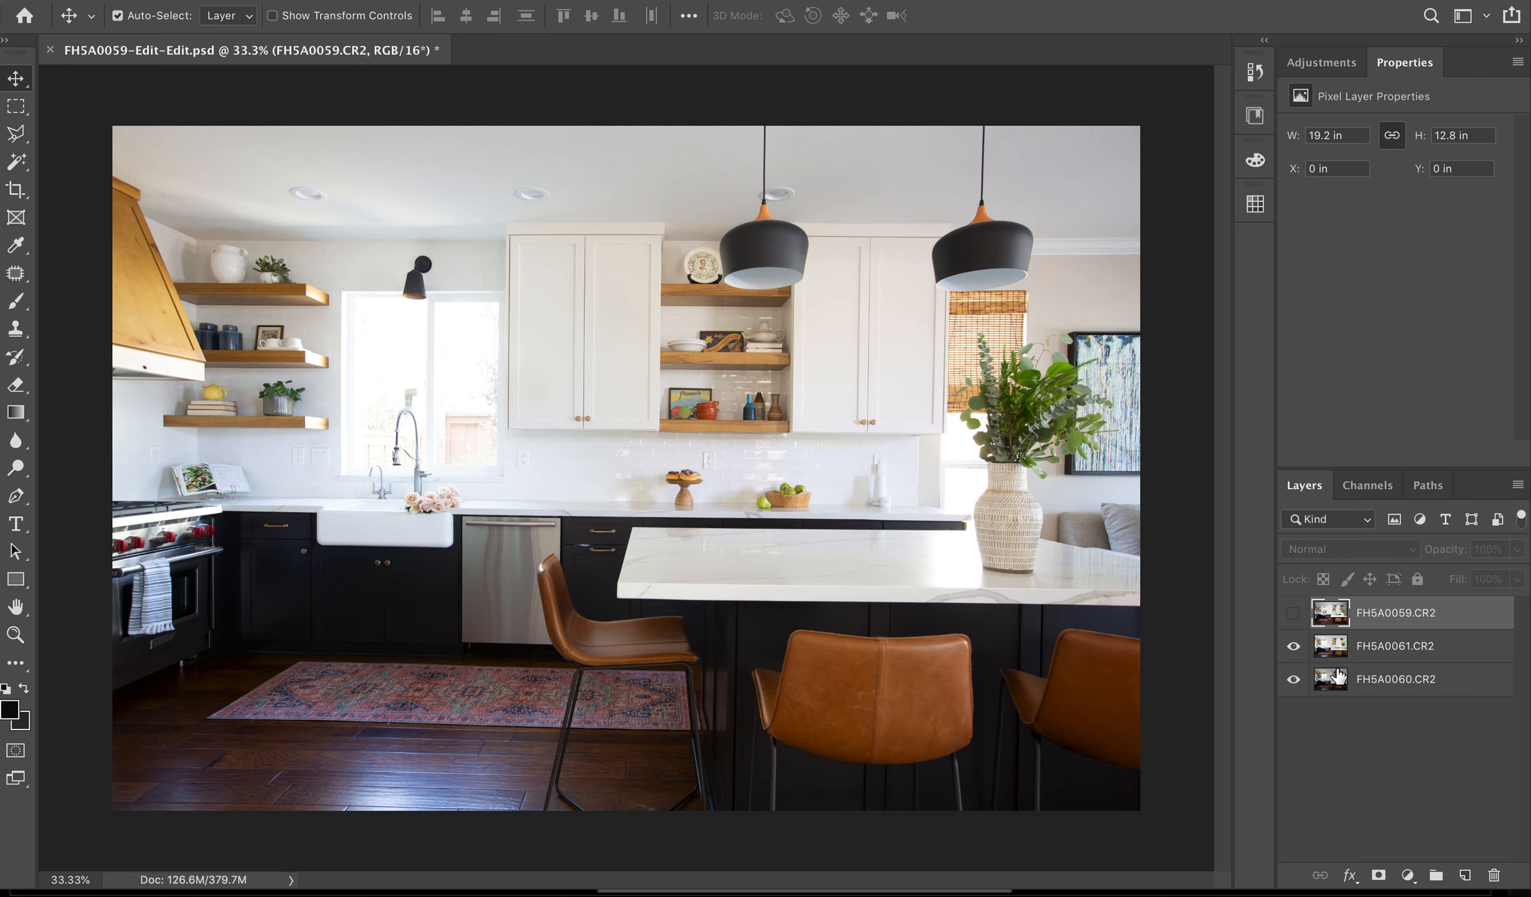
click(1293, 647)
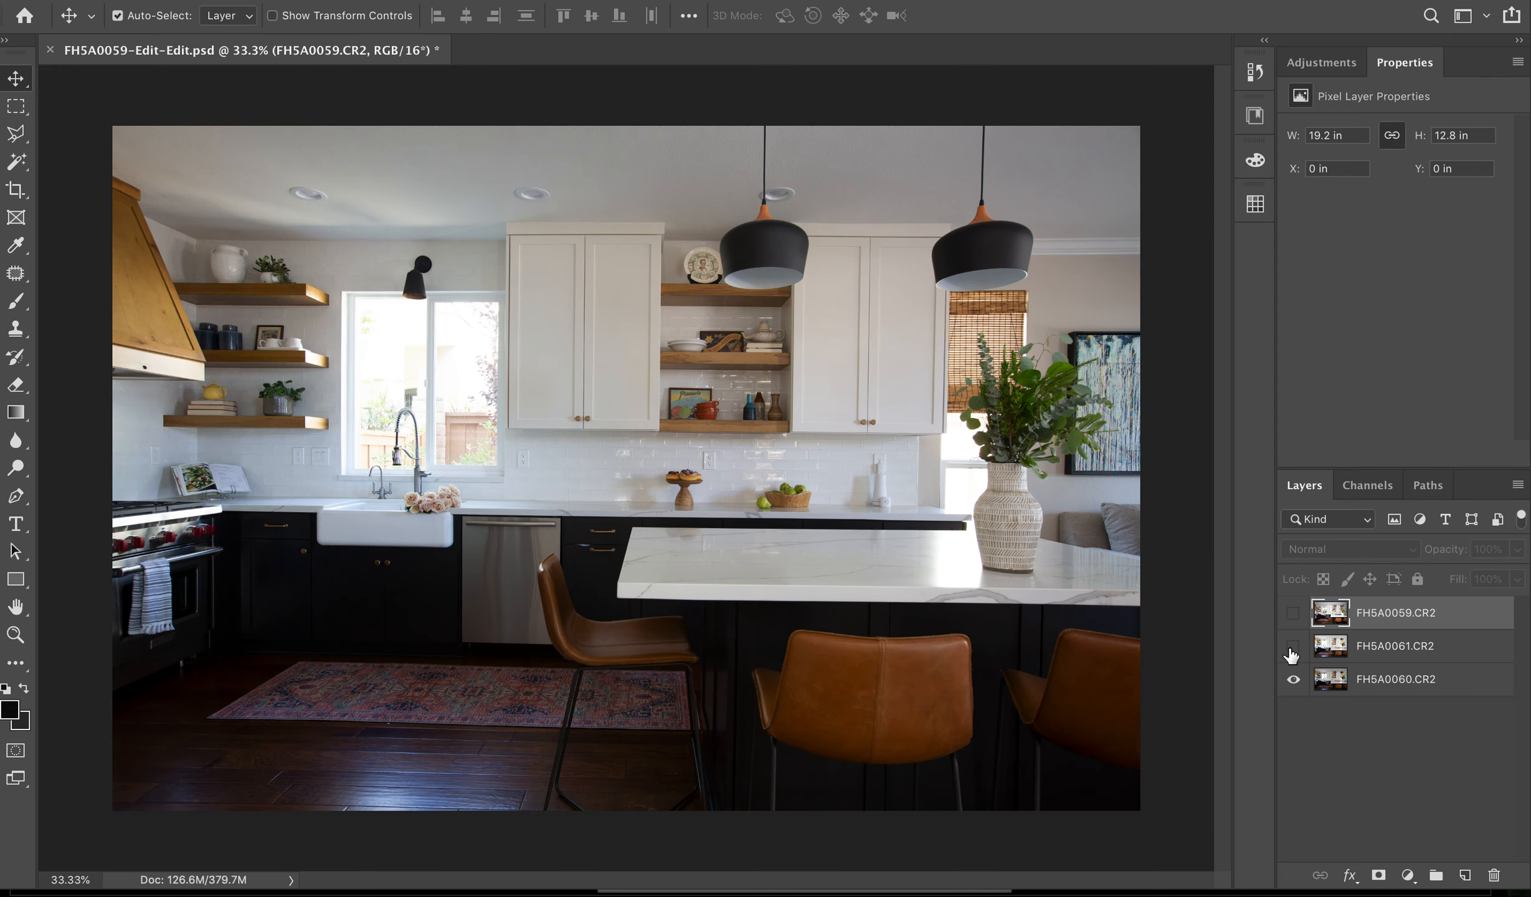
click(1293, 646)
click(1294, 613)
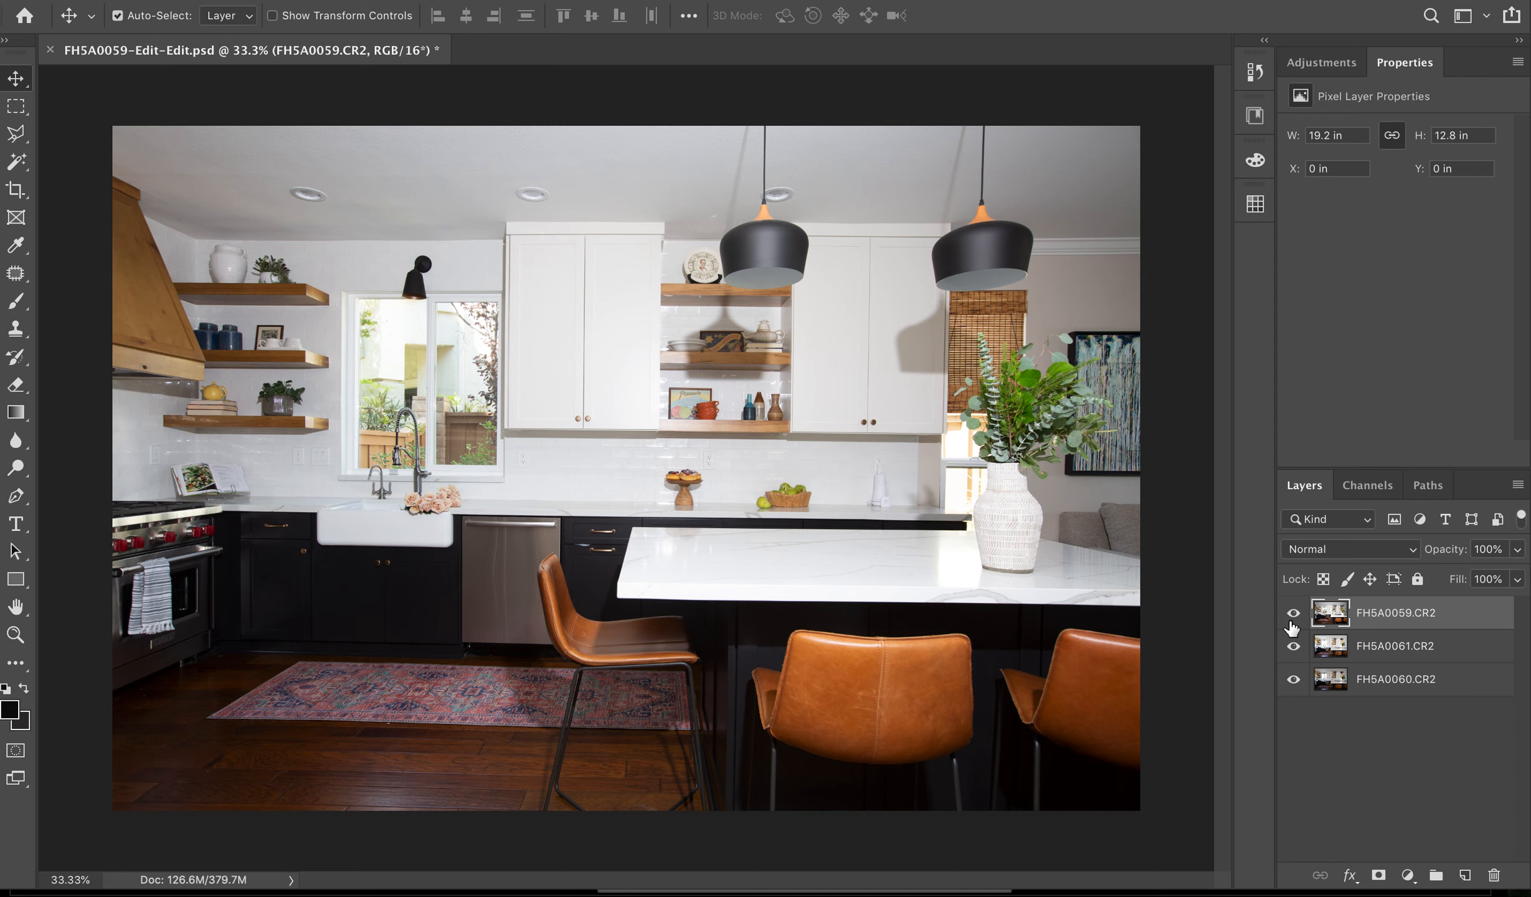
click(1294, 617)
click(1293, 646)
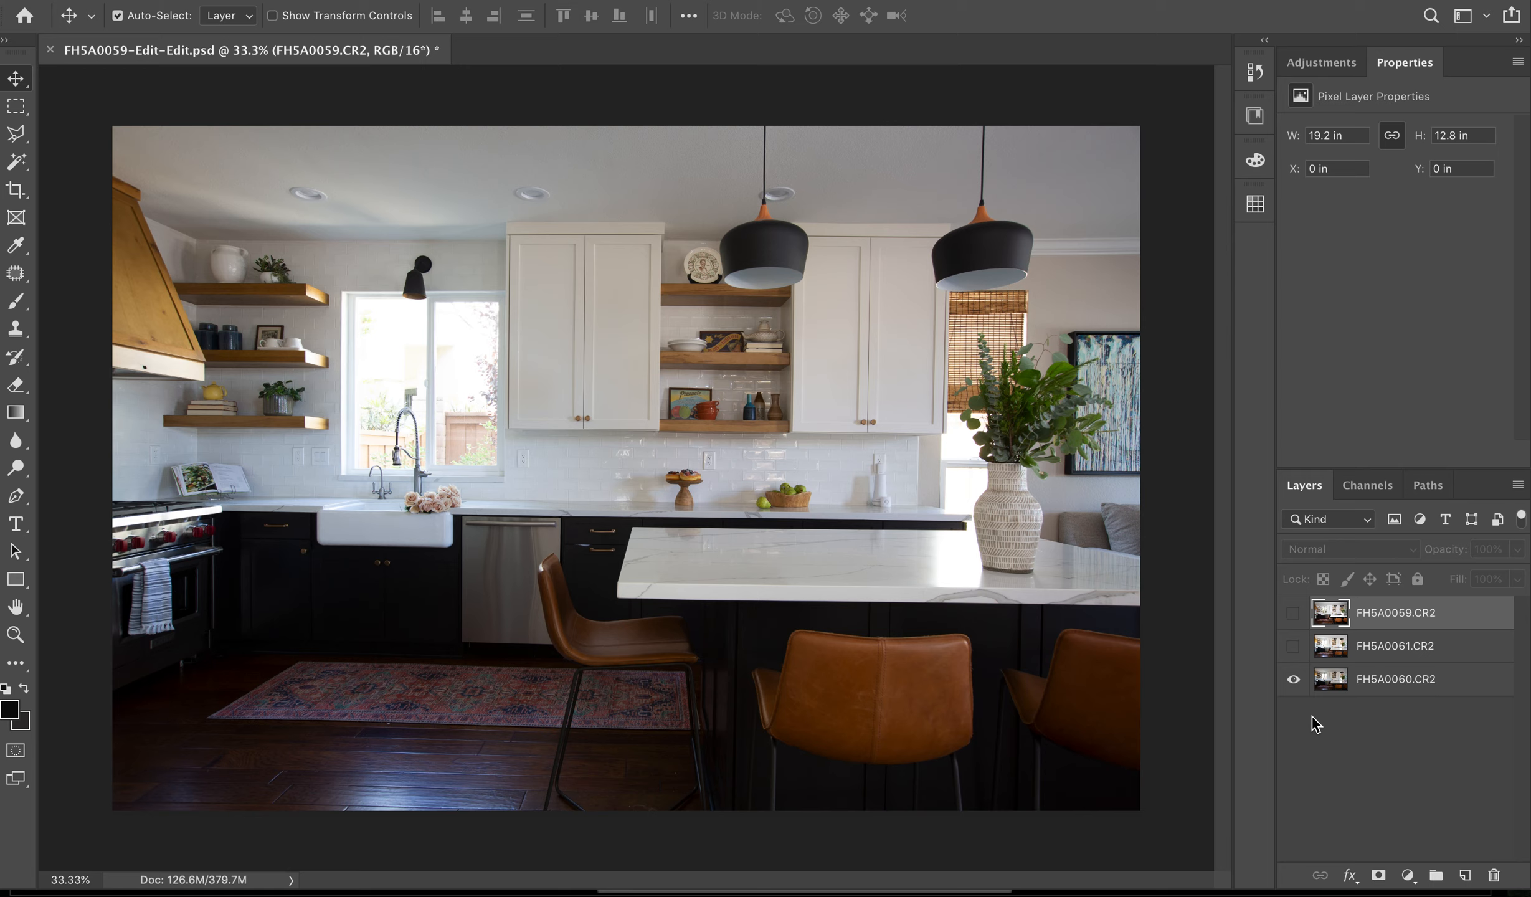
click(1291, 648)
- Examine the FH5A0061.CR2, FH5A0060.CR2 and FH5A0059.CR2 exposures one by one, leaving only the FH5A0059.CR2 layer hidden
click(1332, 648)
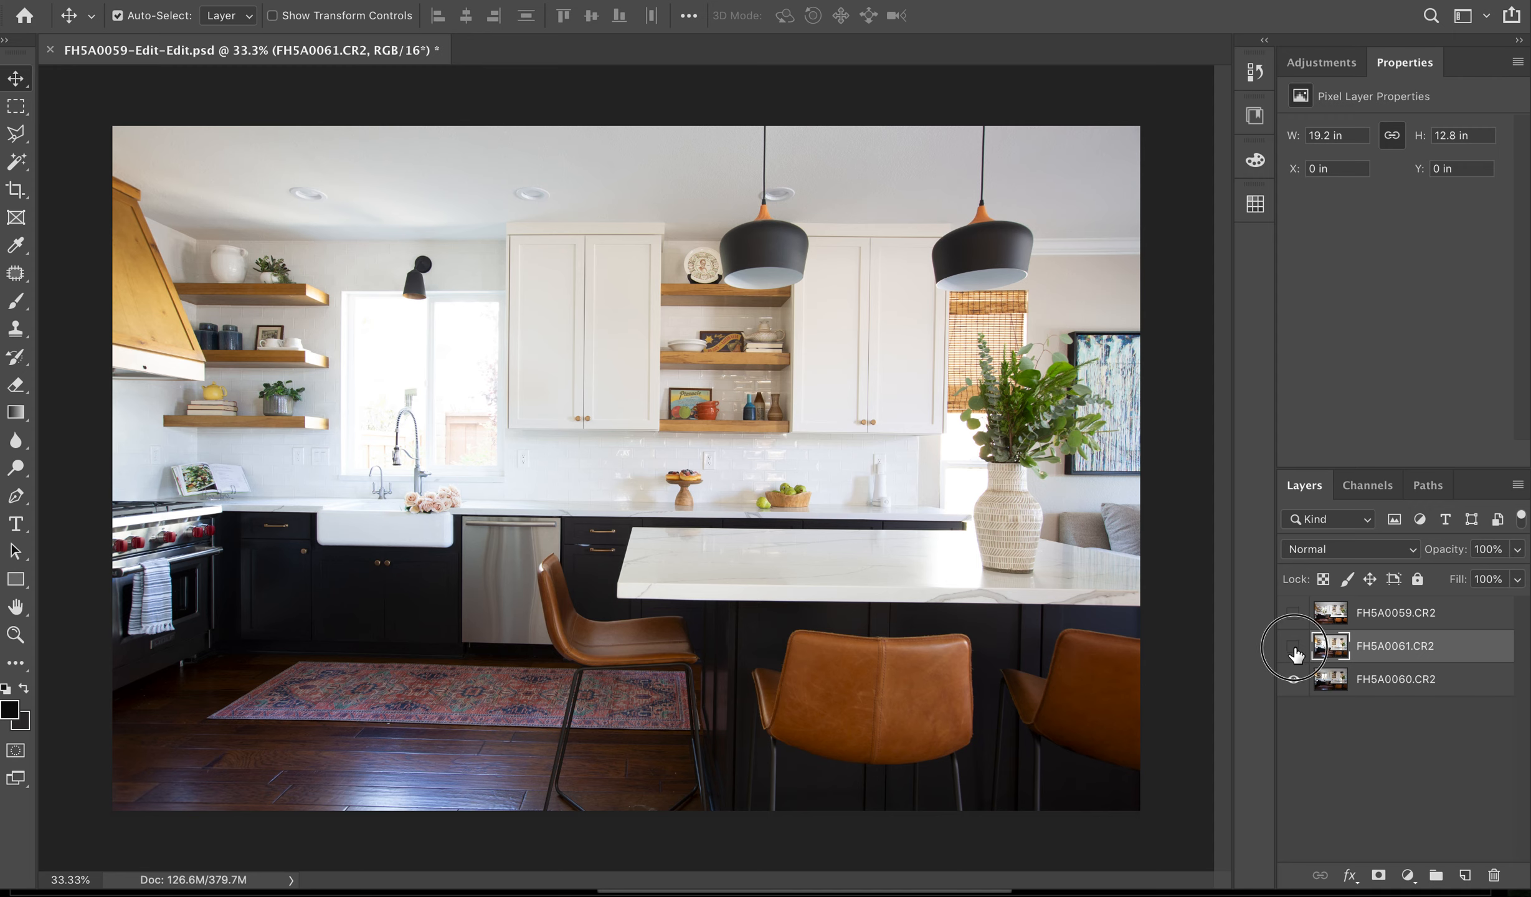
click(1293, 646)
click(1340, 684)
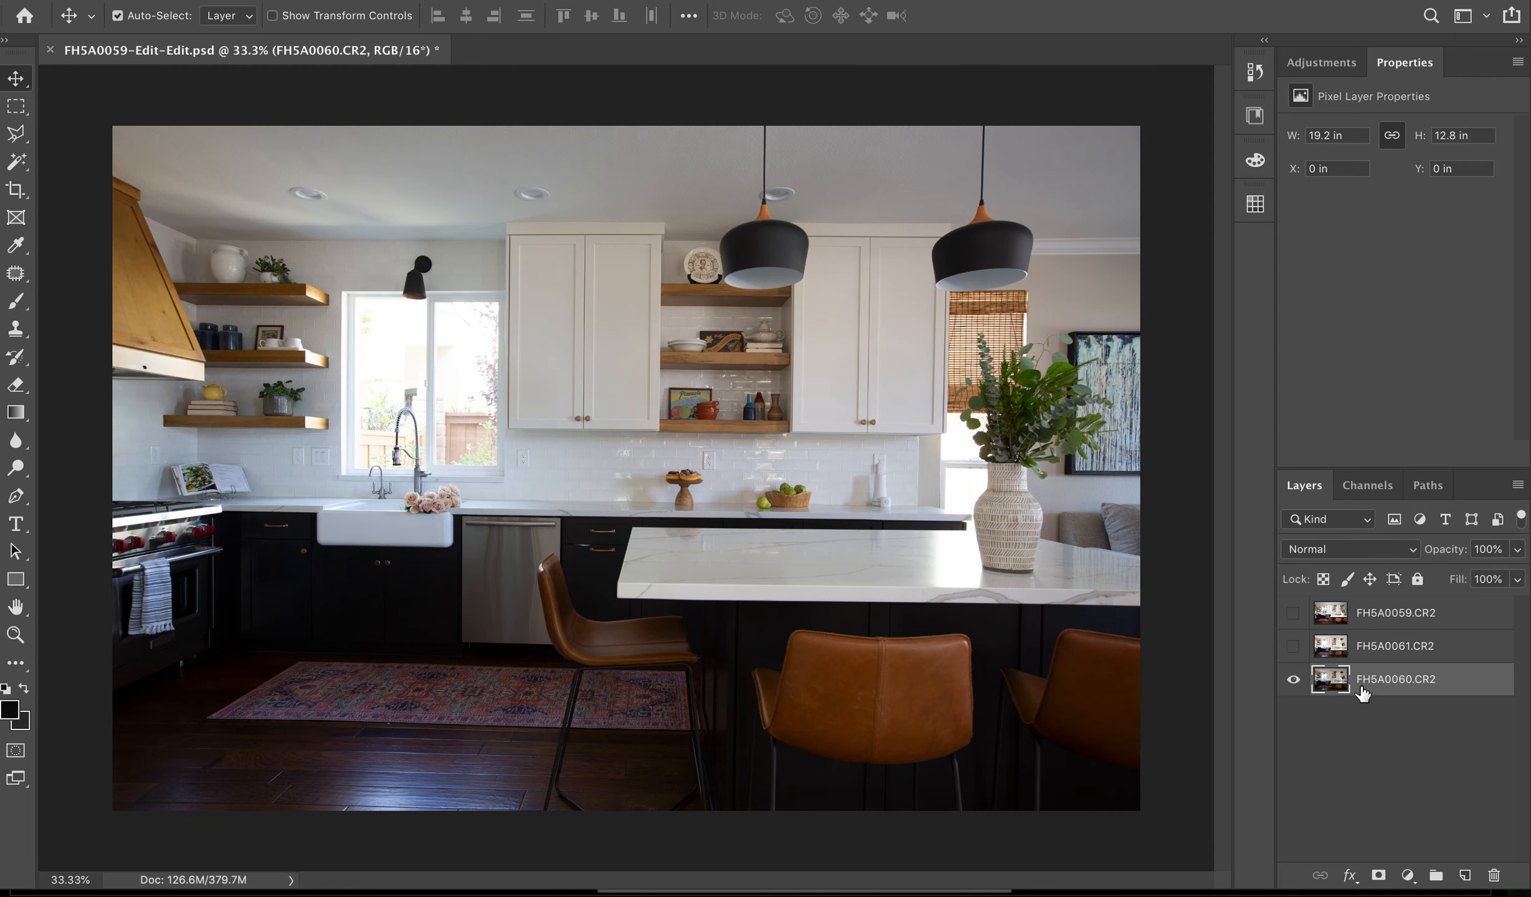
click(1292, 648)
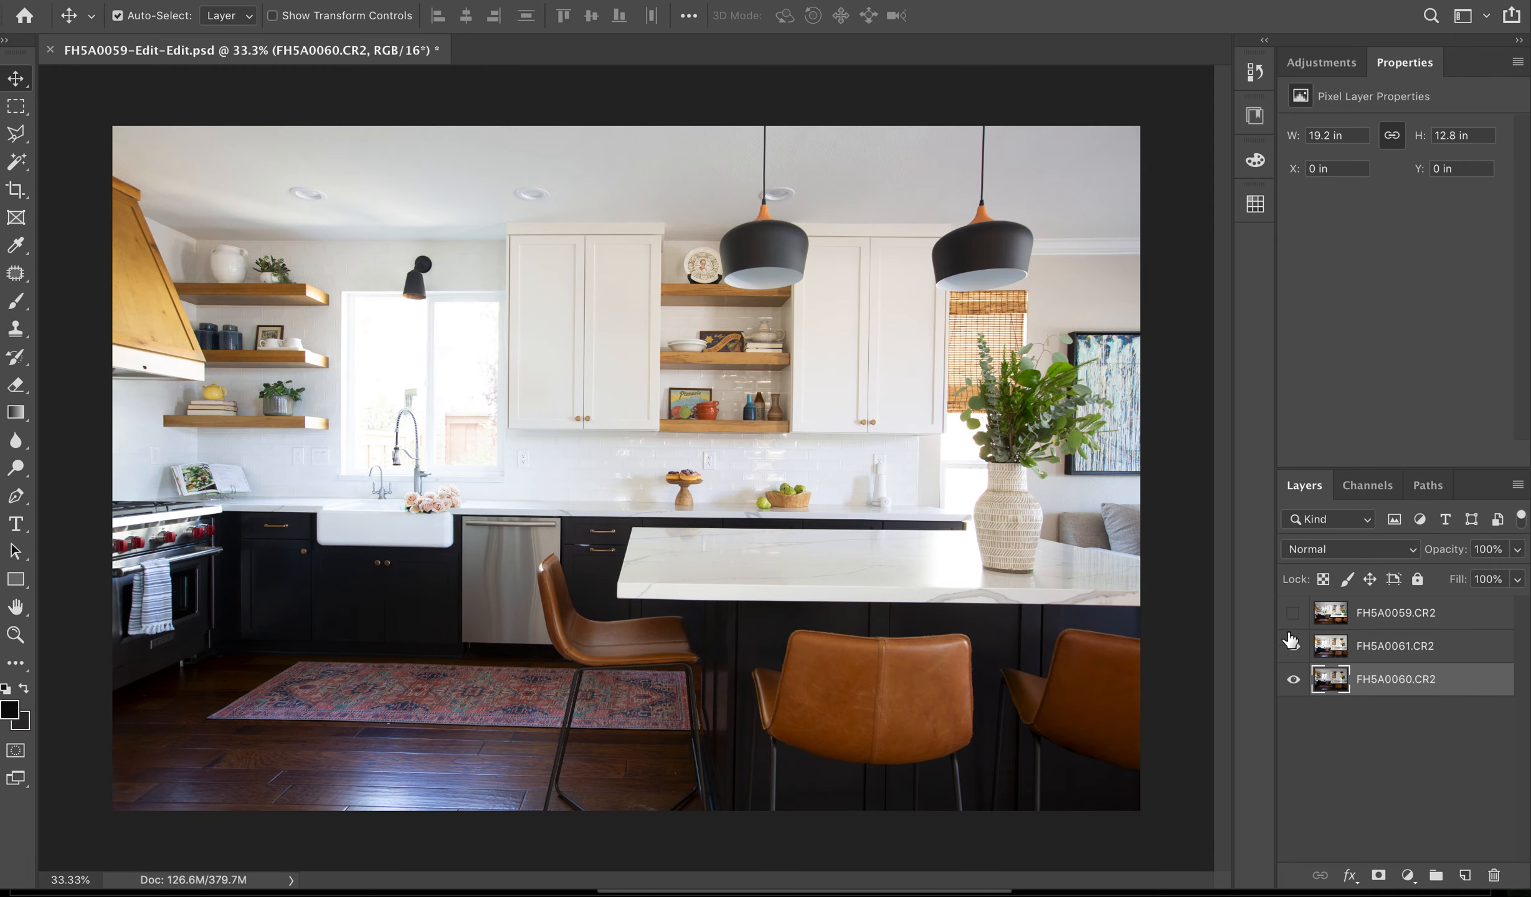
click(1293, 614)
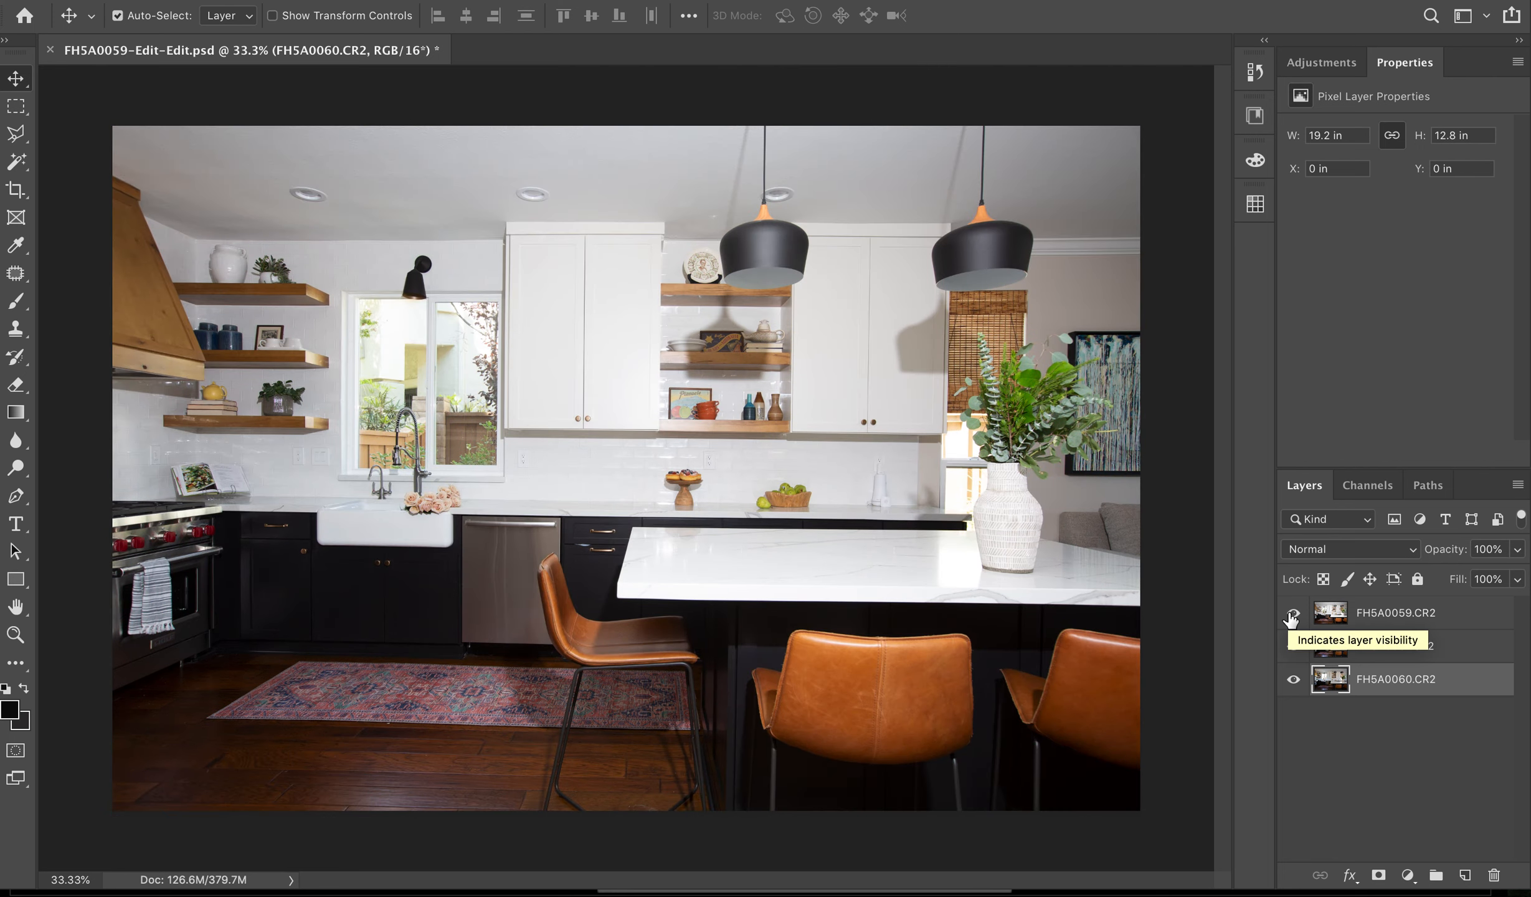
click(1293, 614)
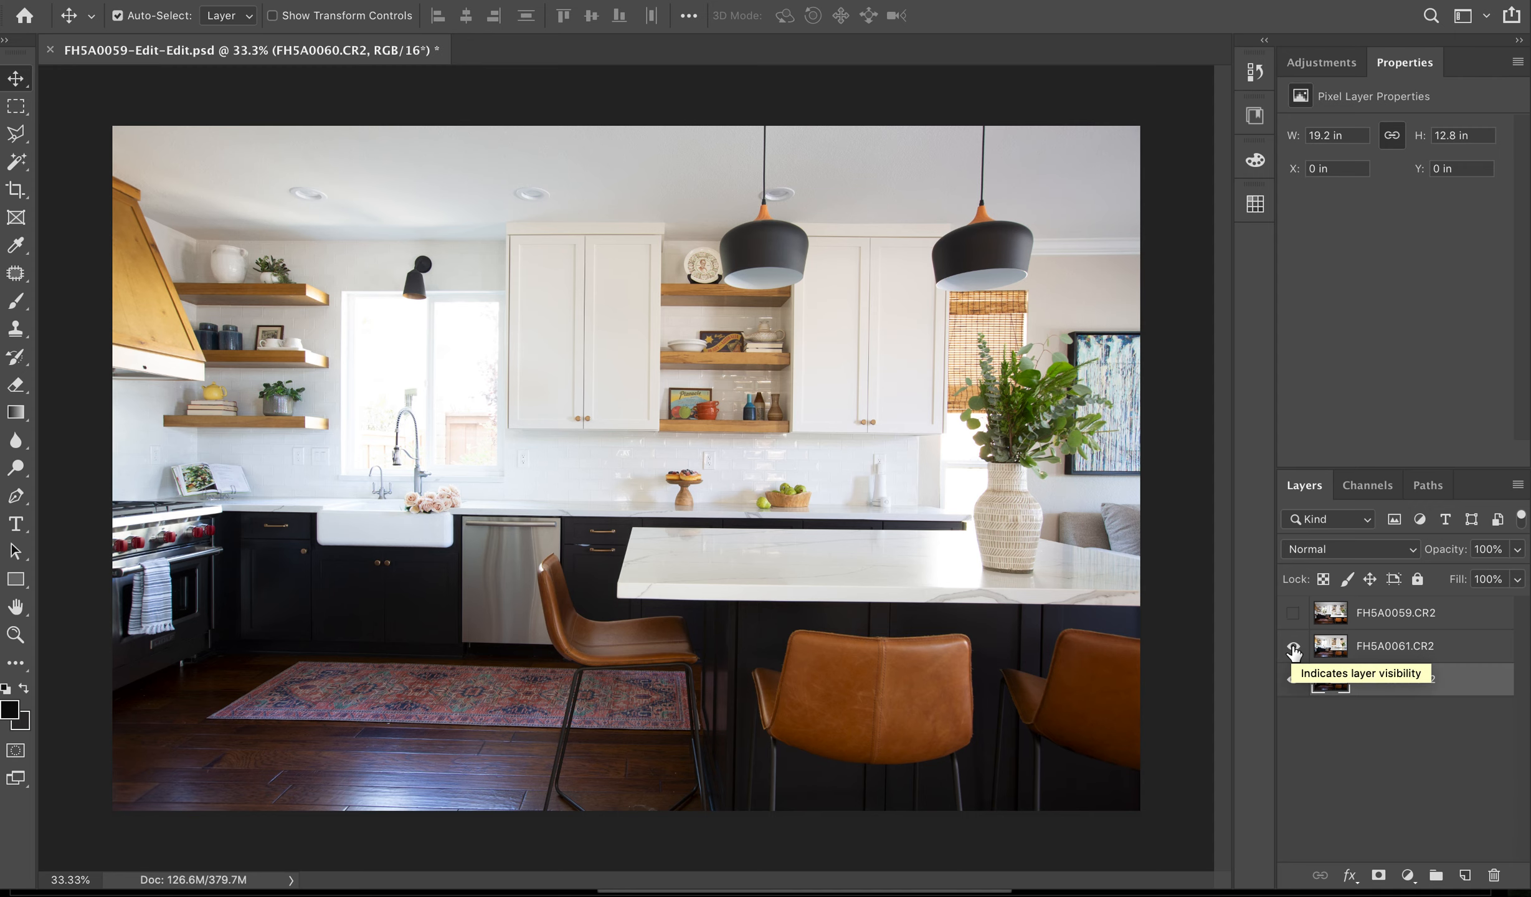
click(1293, 647)
click(1293, 651)
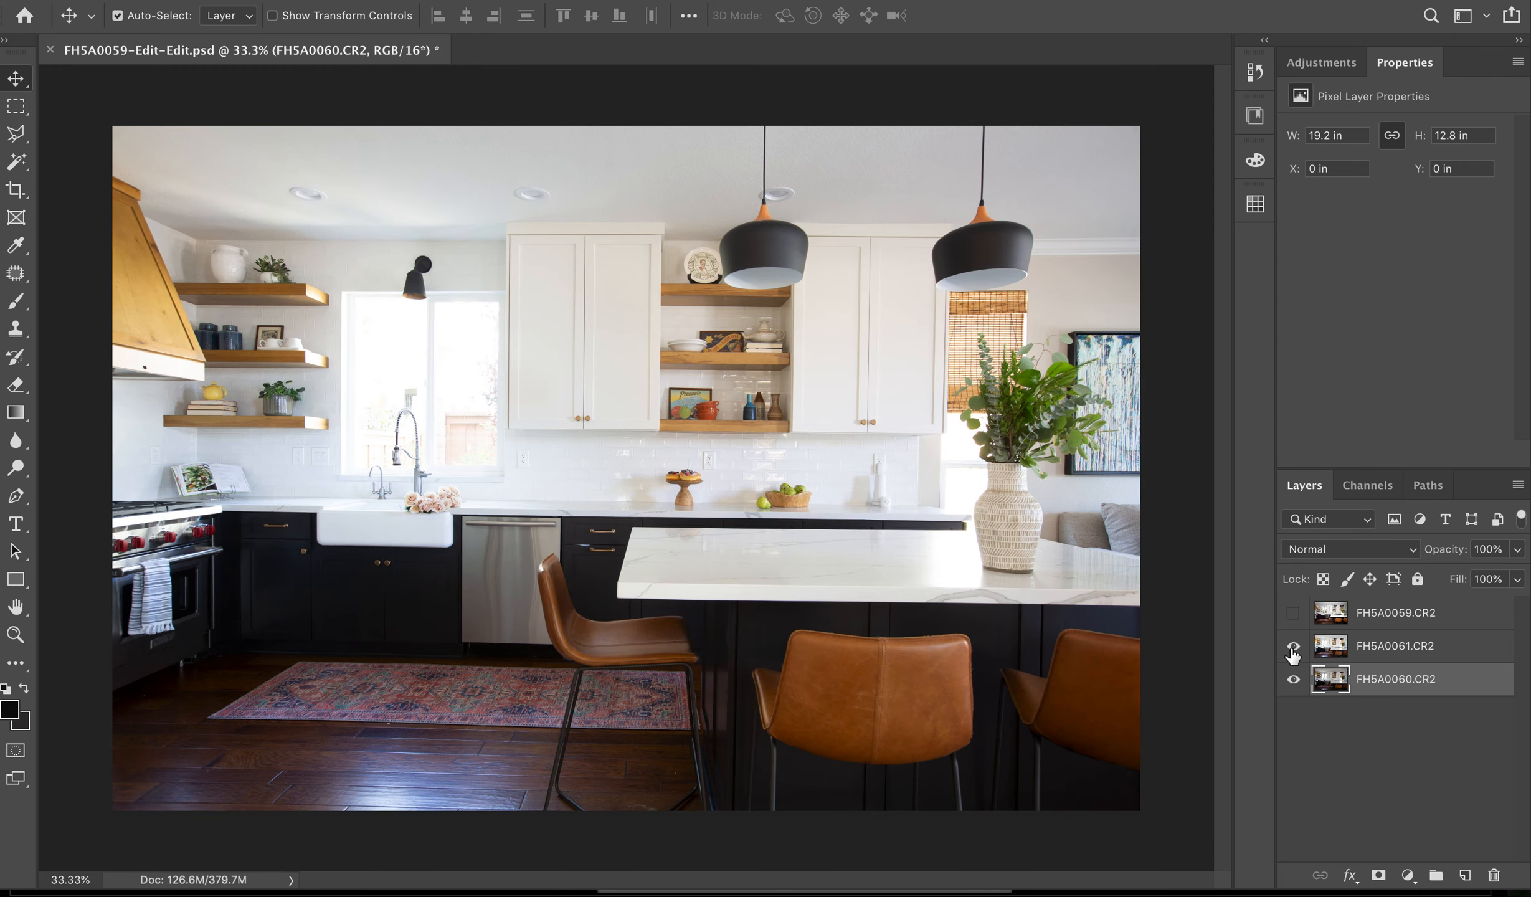
- Add a black layer mask that hides the FH5A0061.CR2 layer and activate the Brush tool for painting on it
click(1333, 649)
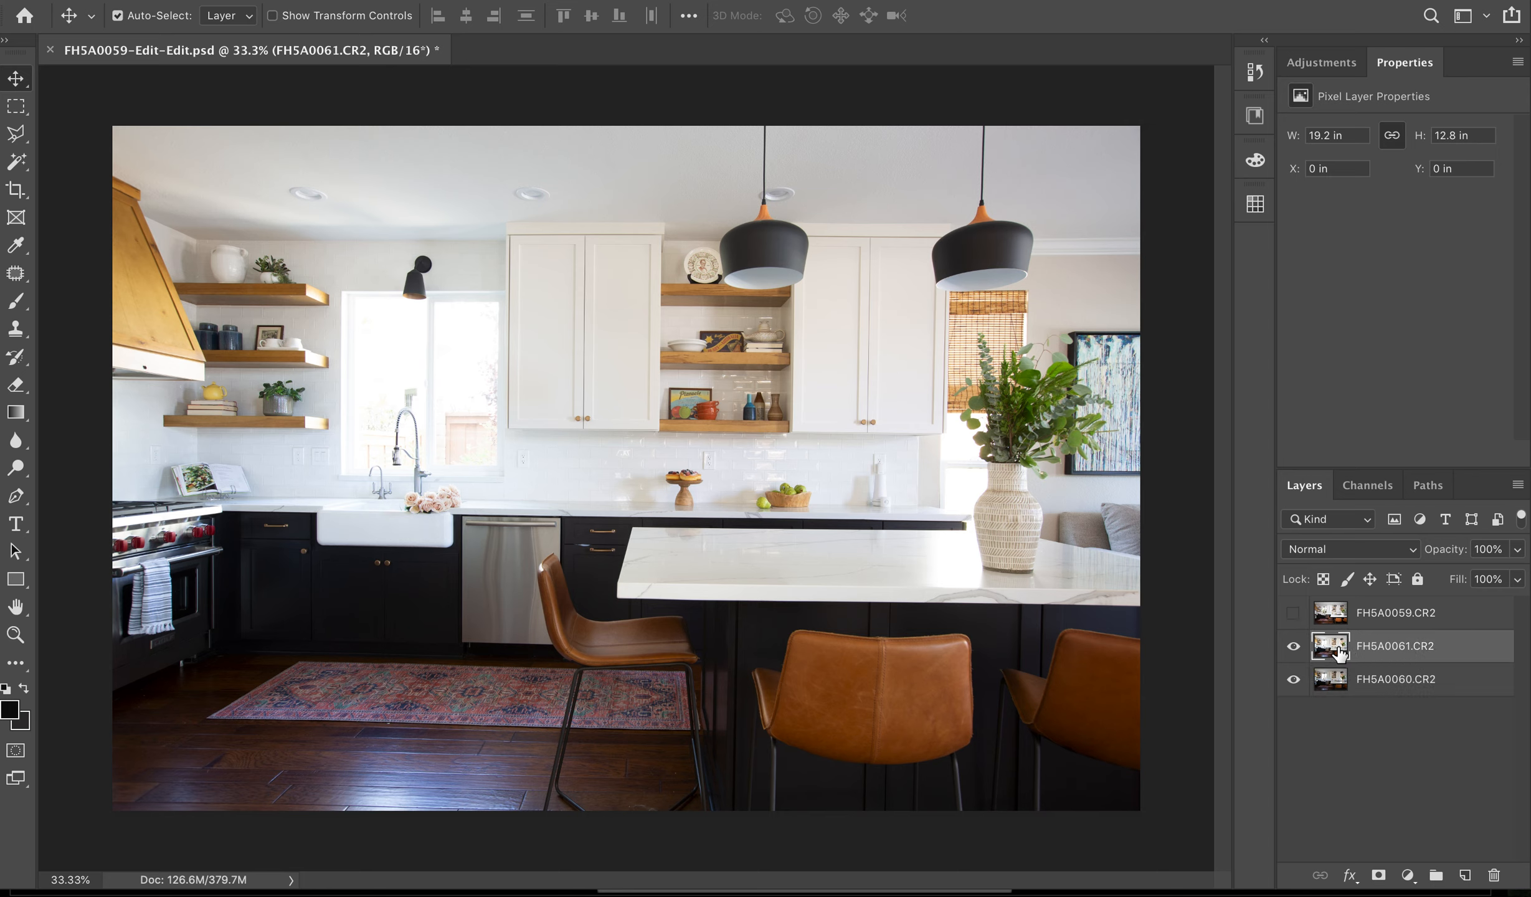
alt+click(1379, 875)
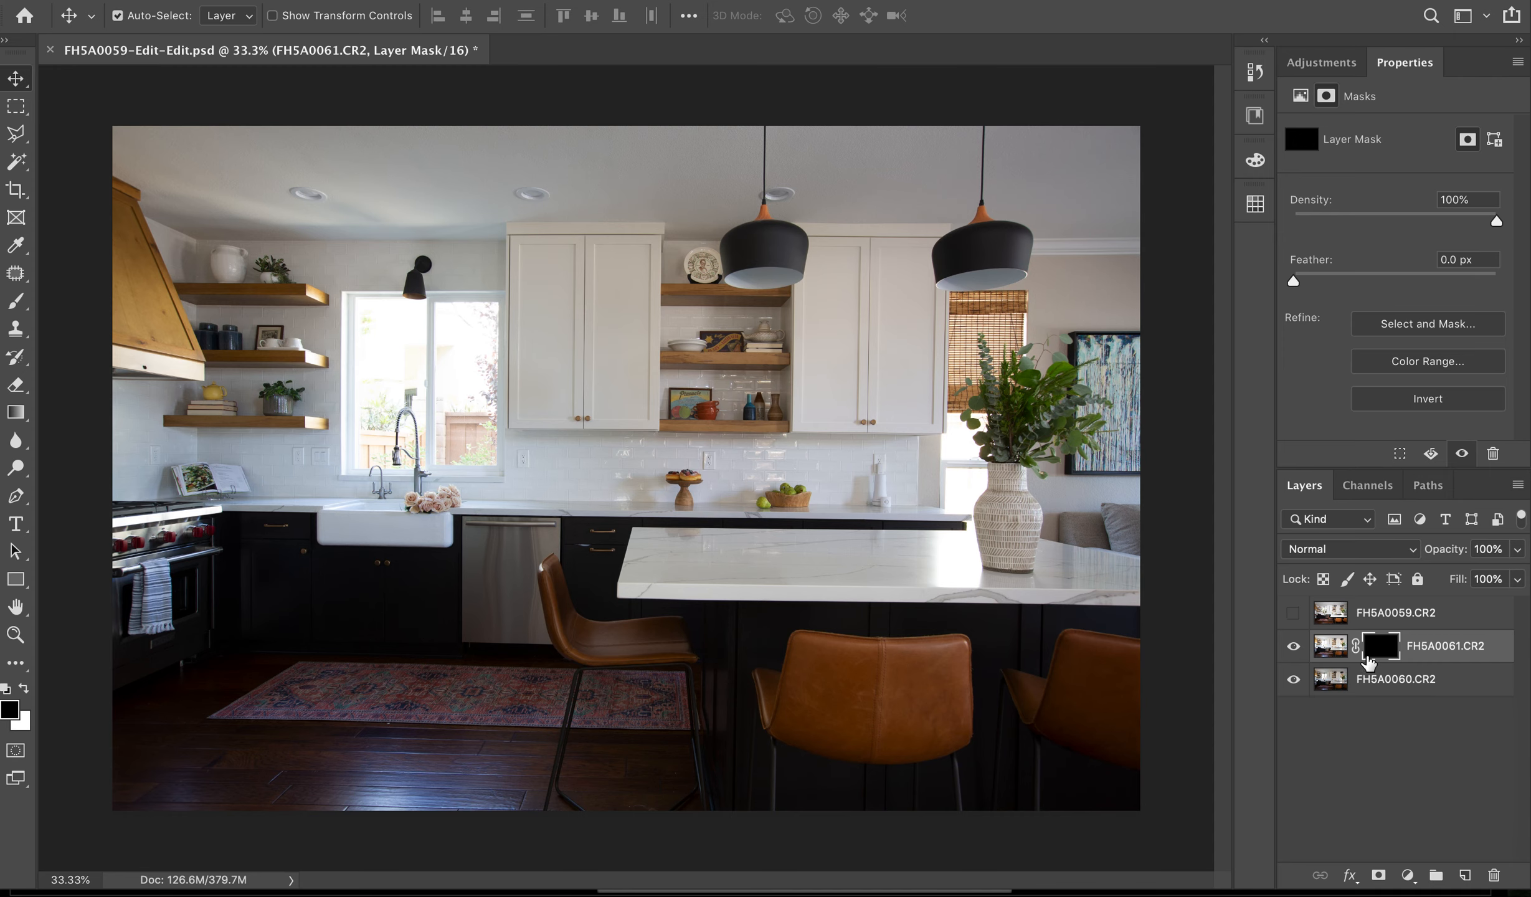
key(super+z)
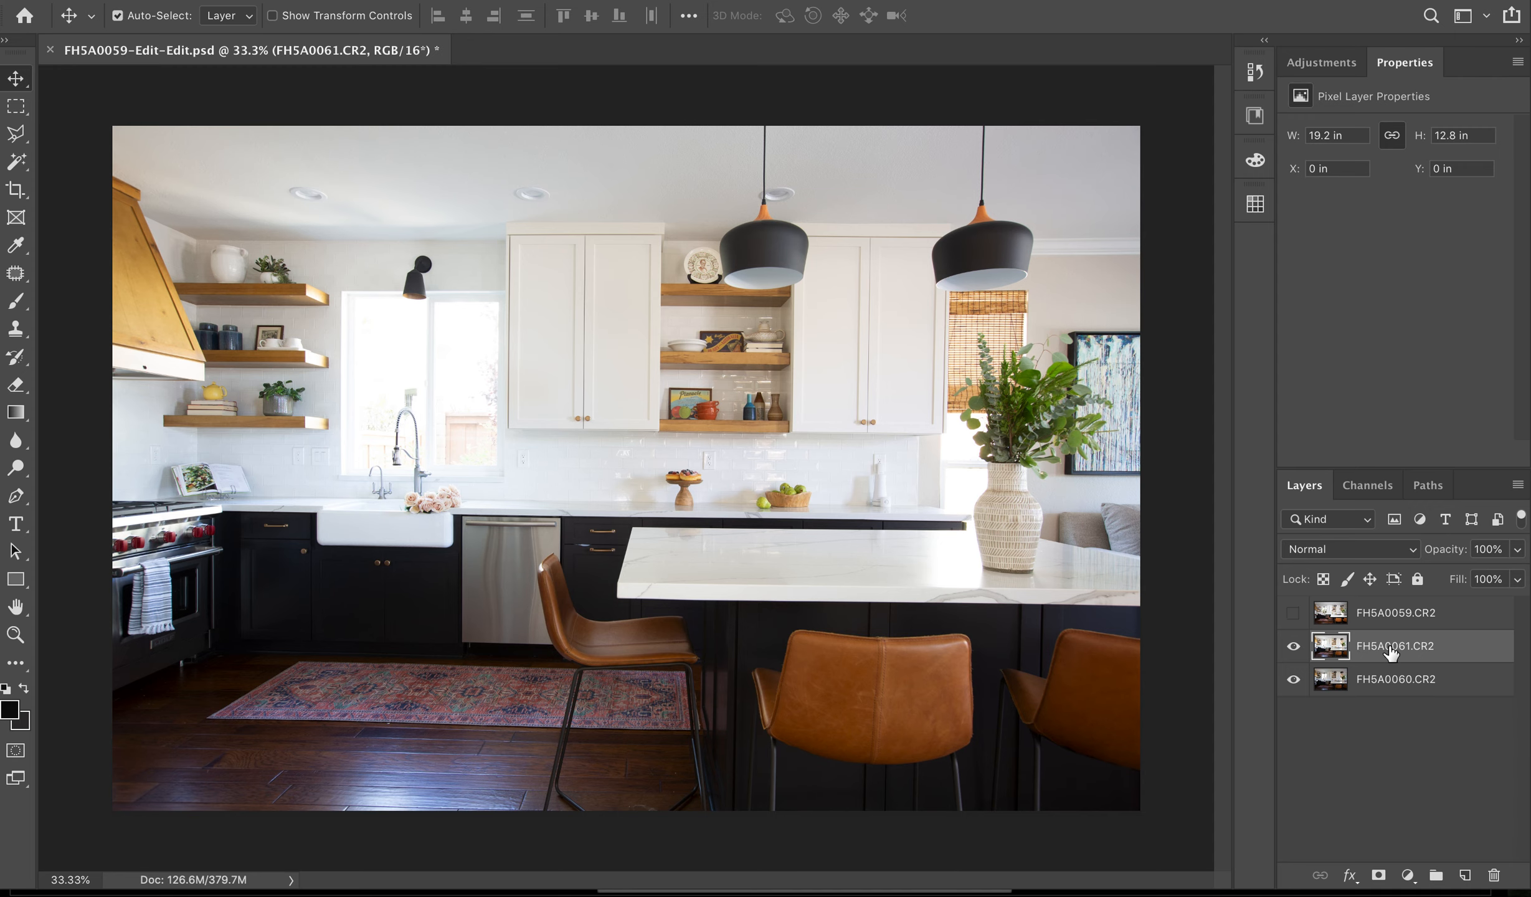
alt+click(1376, 876)
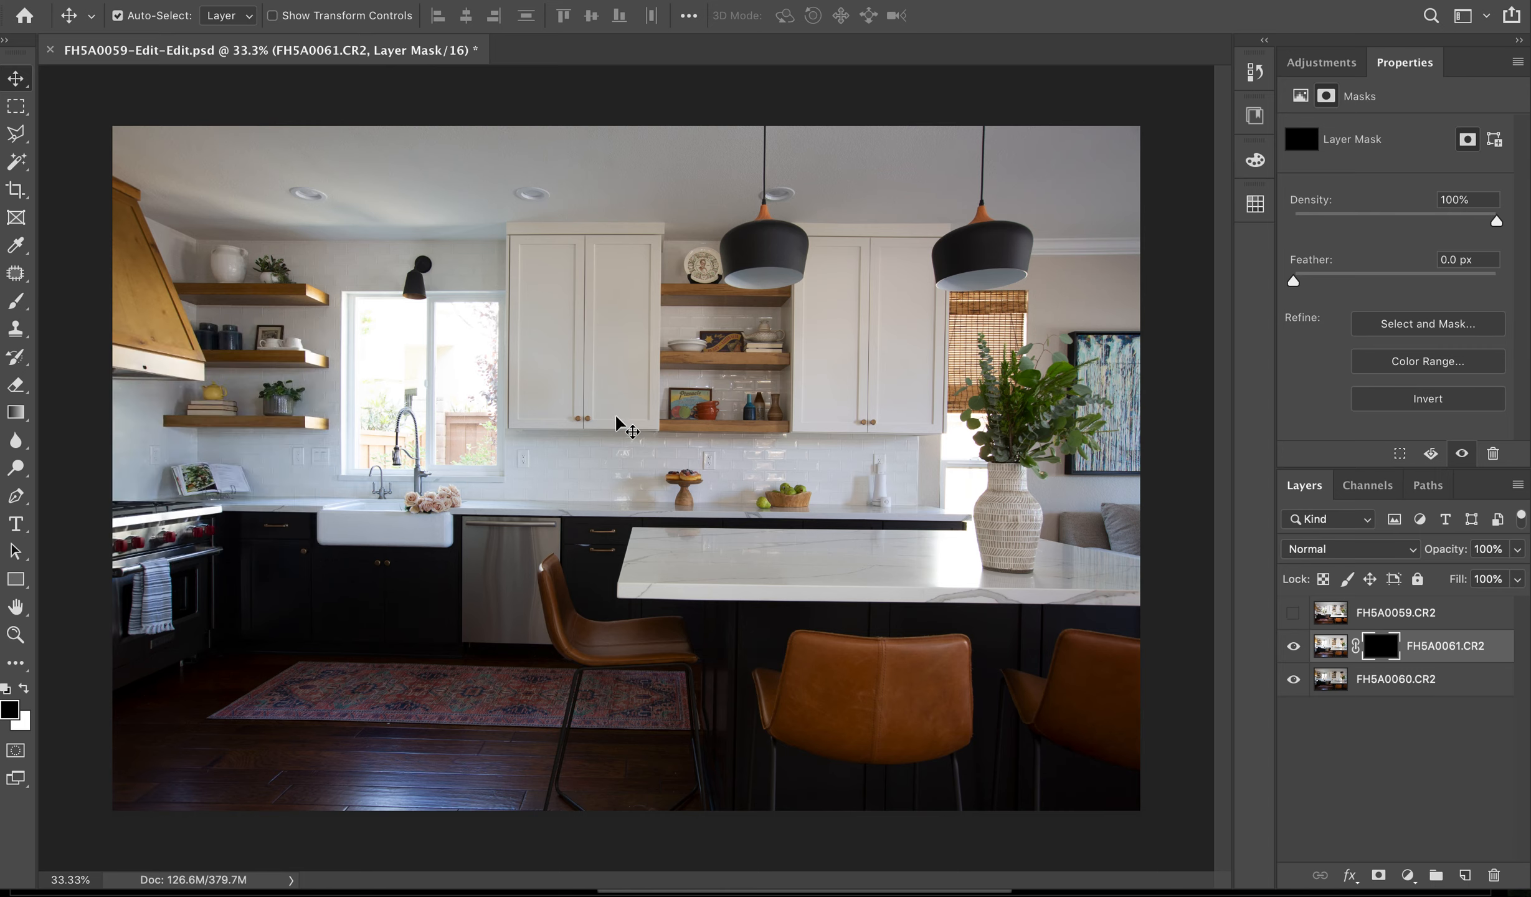
key(b)
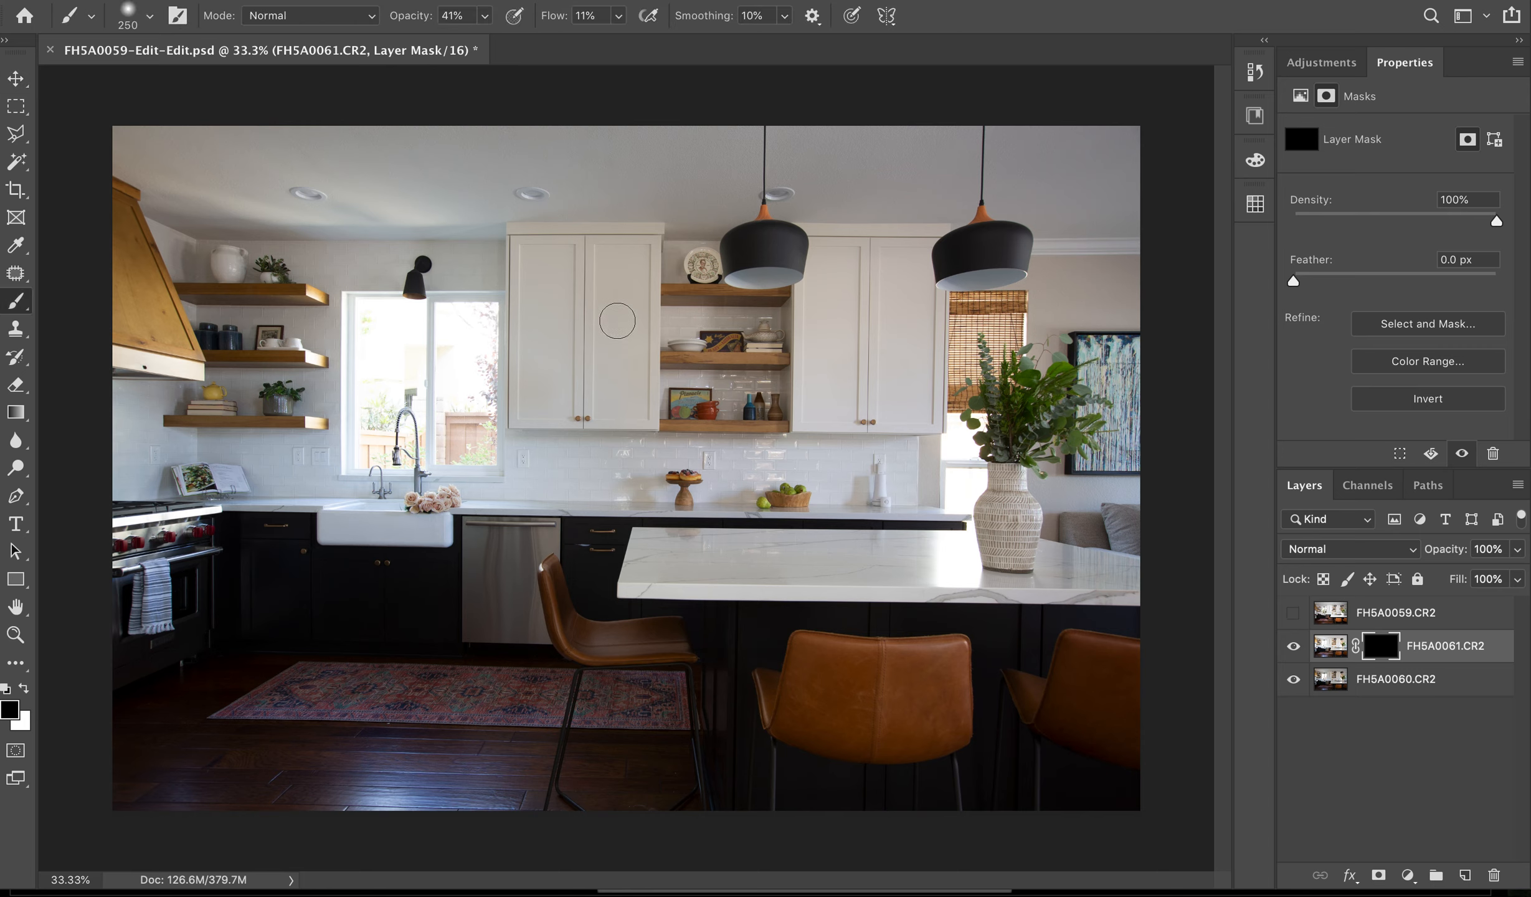
- Set the brush size to 900 and the foreground color to white for painting on the FH5A0061.CR2 mask
key(bracketright)
key(bracketright)
key(bracketright)
key(bracketright)
key(bracketleft)
key(bracketright)
key(bracketright)
click(25, 689)
click(25, 689)
click(24, 689)
key(bracketright)
key(bracketright)
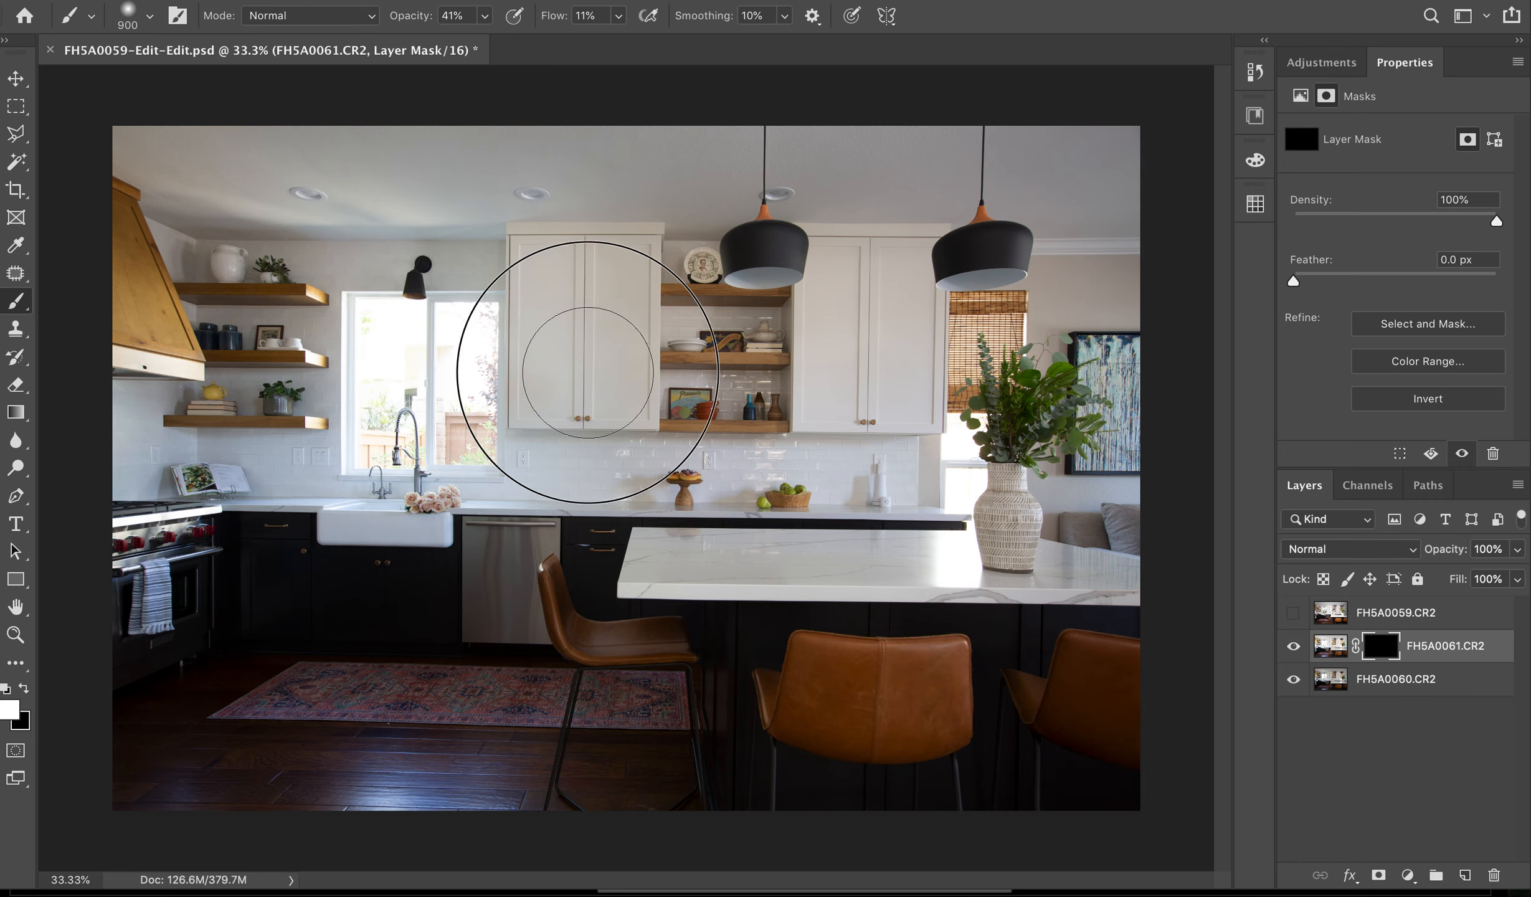
- Try a brush stroke over the white cabinets beside the window, undo it, and test swapping the foreground and background colors
mouse_move(651, 197)
mouse_down()
mouse_move(461, 290)
mouse_move(649, 256)
mouse_move(581, 261)
mouse_up()
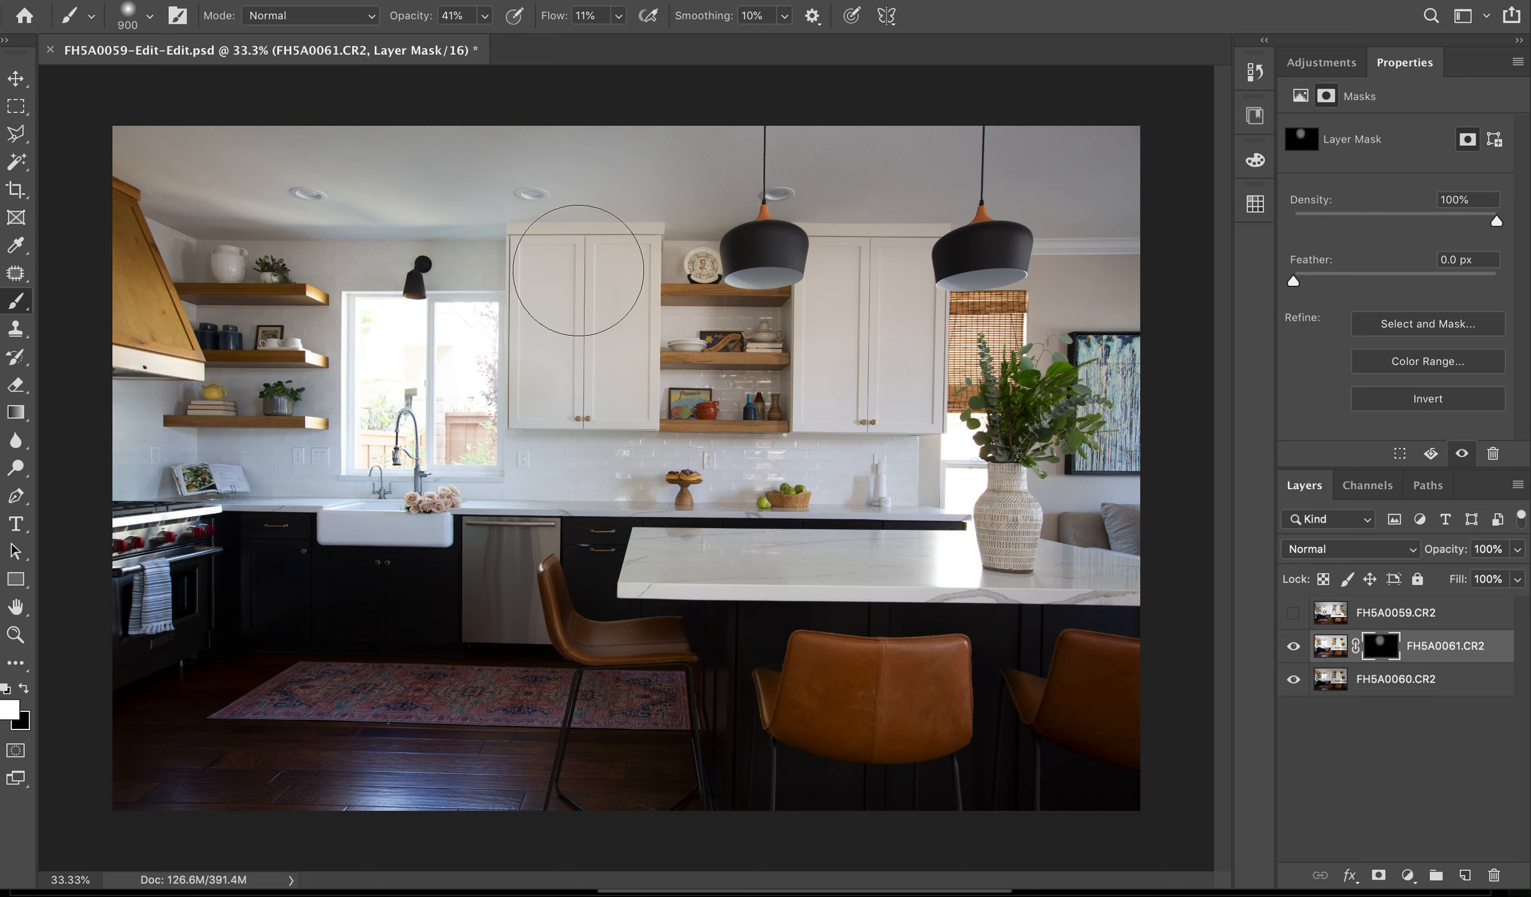
key(super+z)
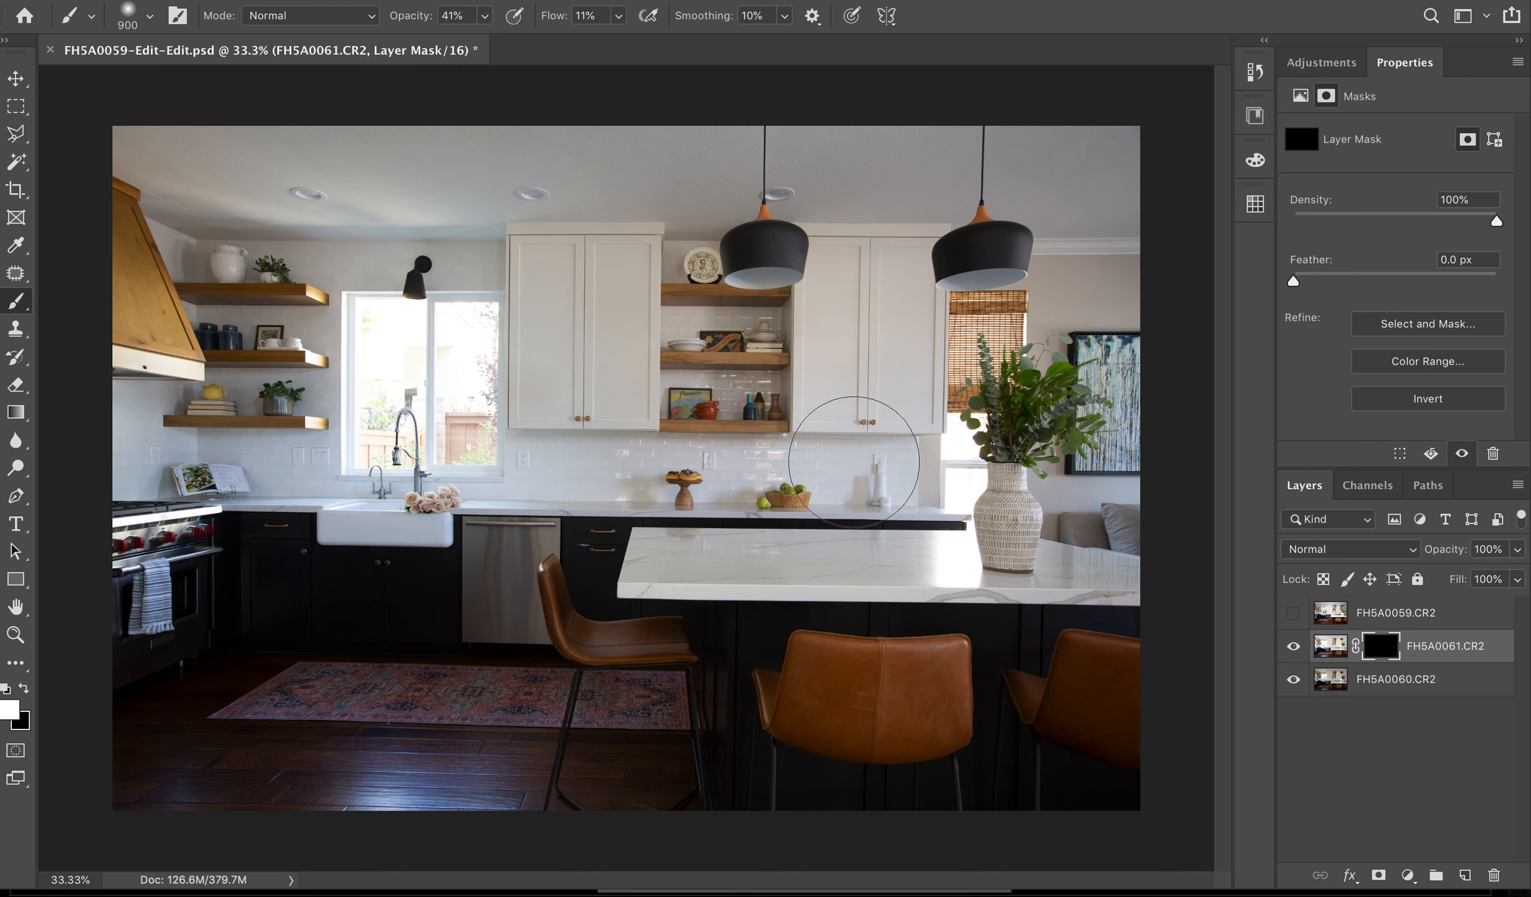
key(x)
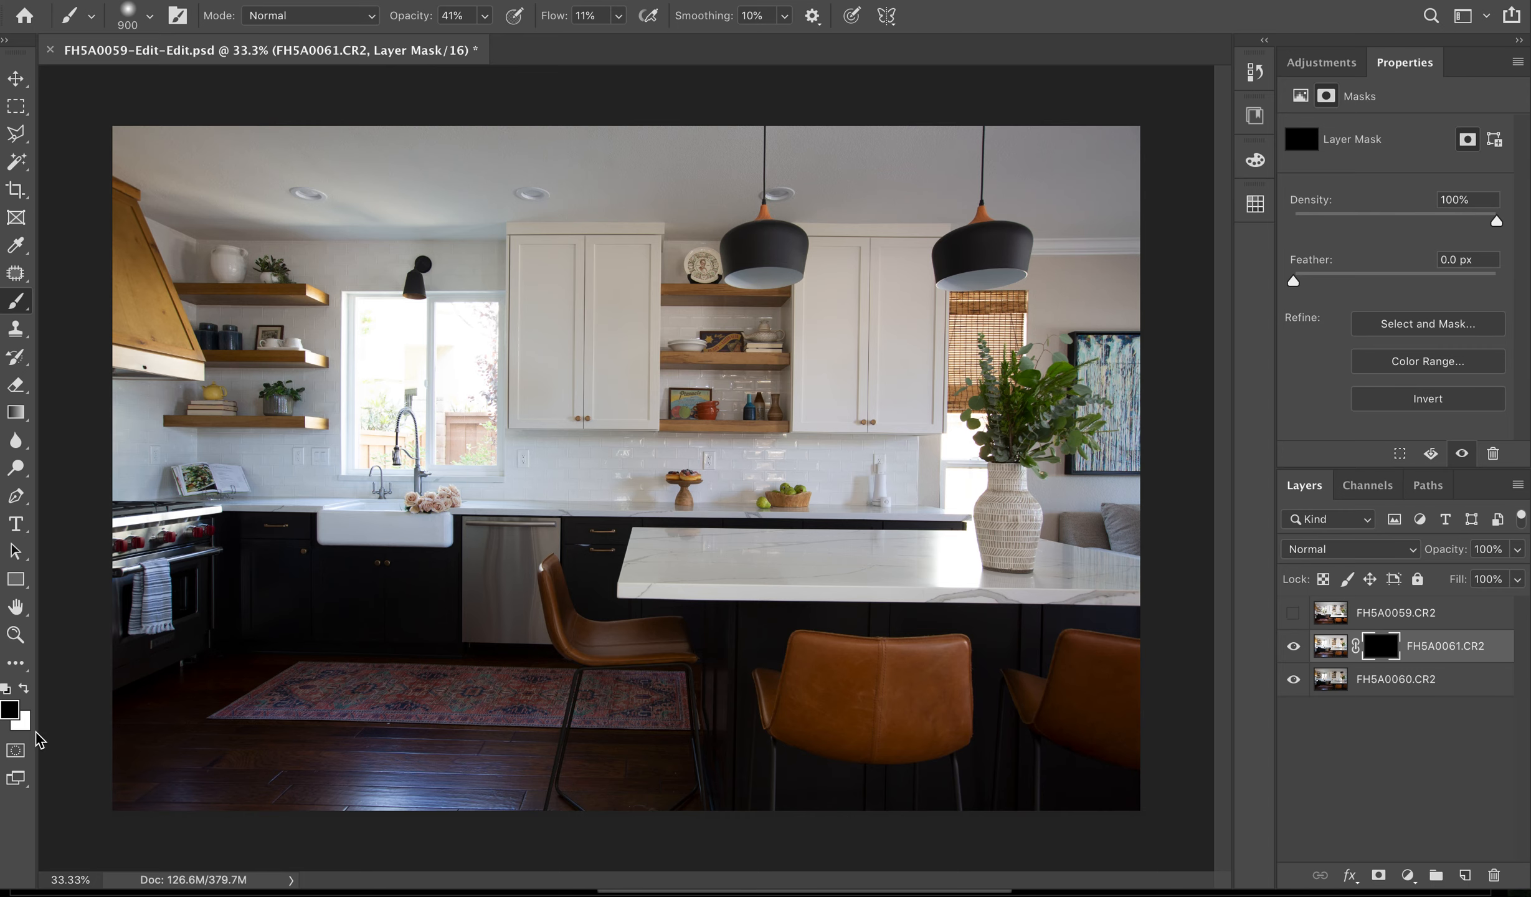
key(x)
key(x)
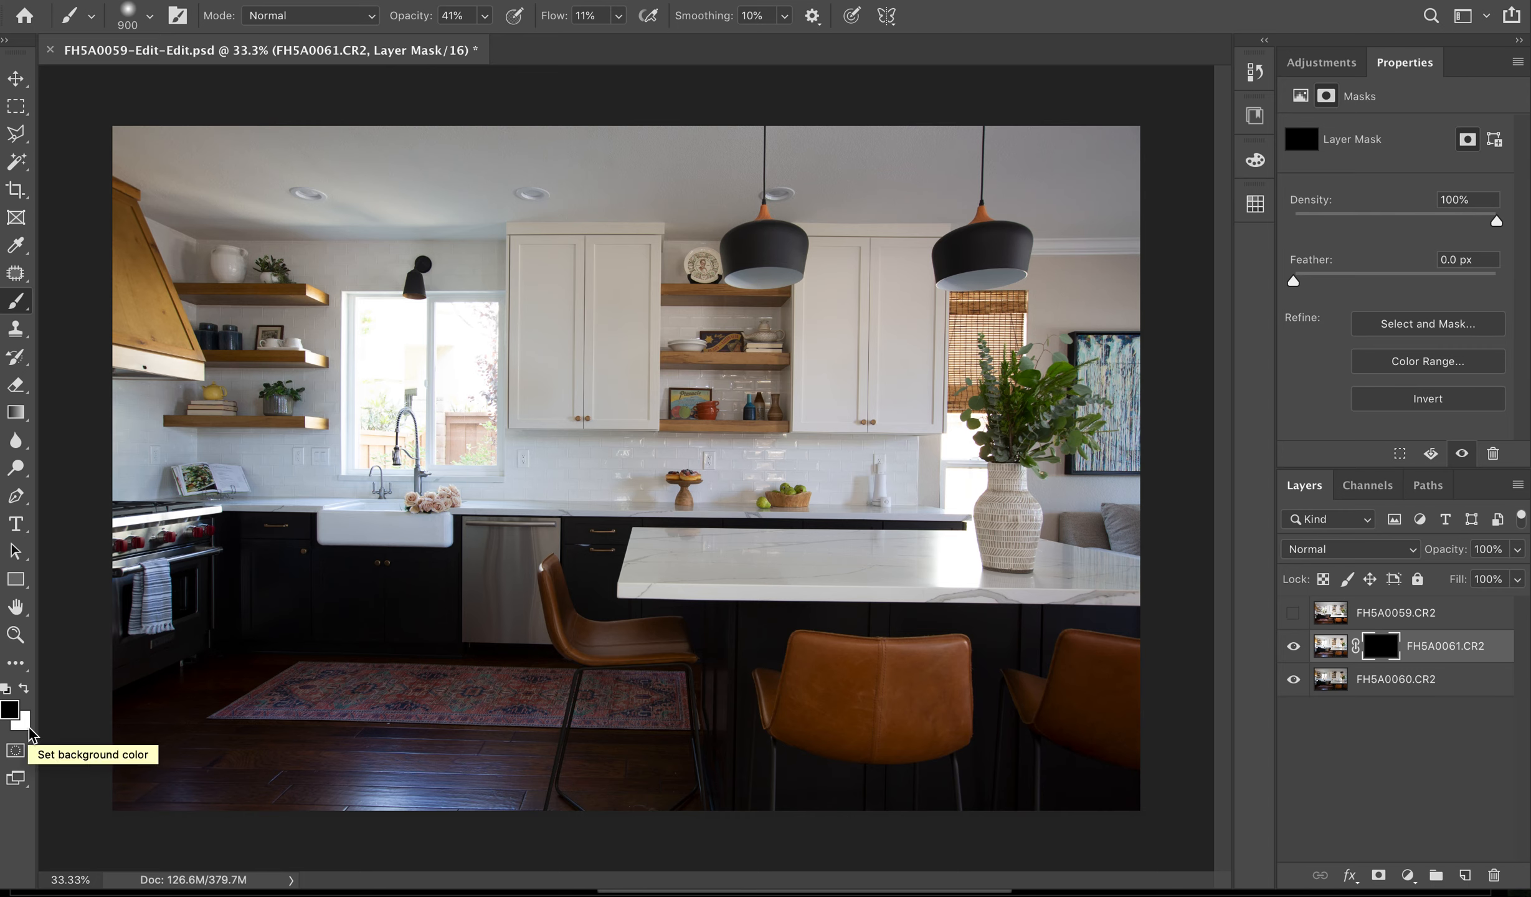
key(x)
key(x)
key(x)
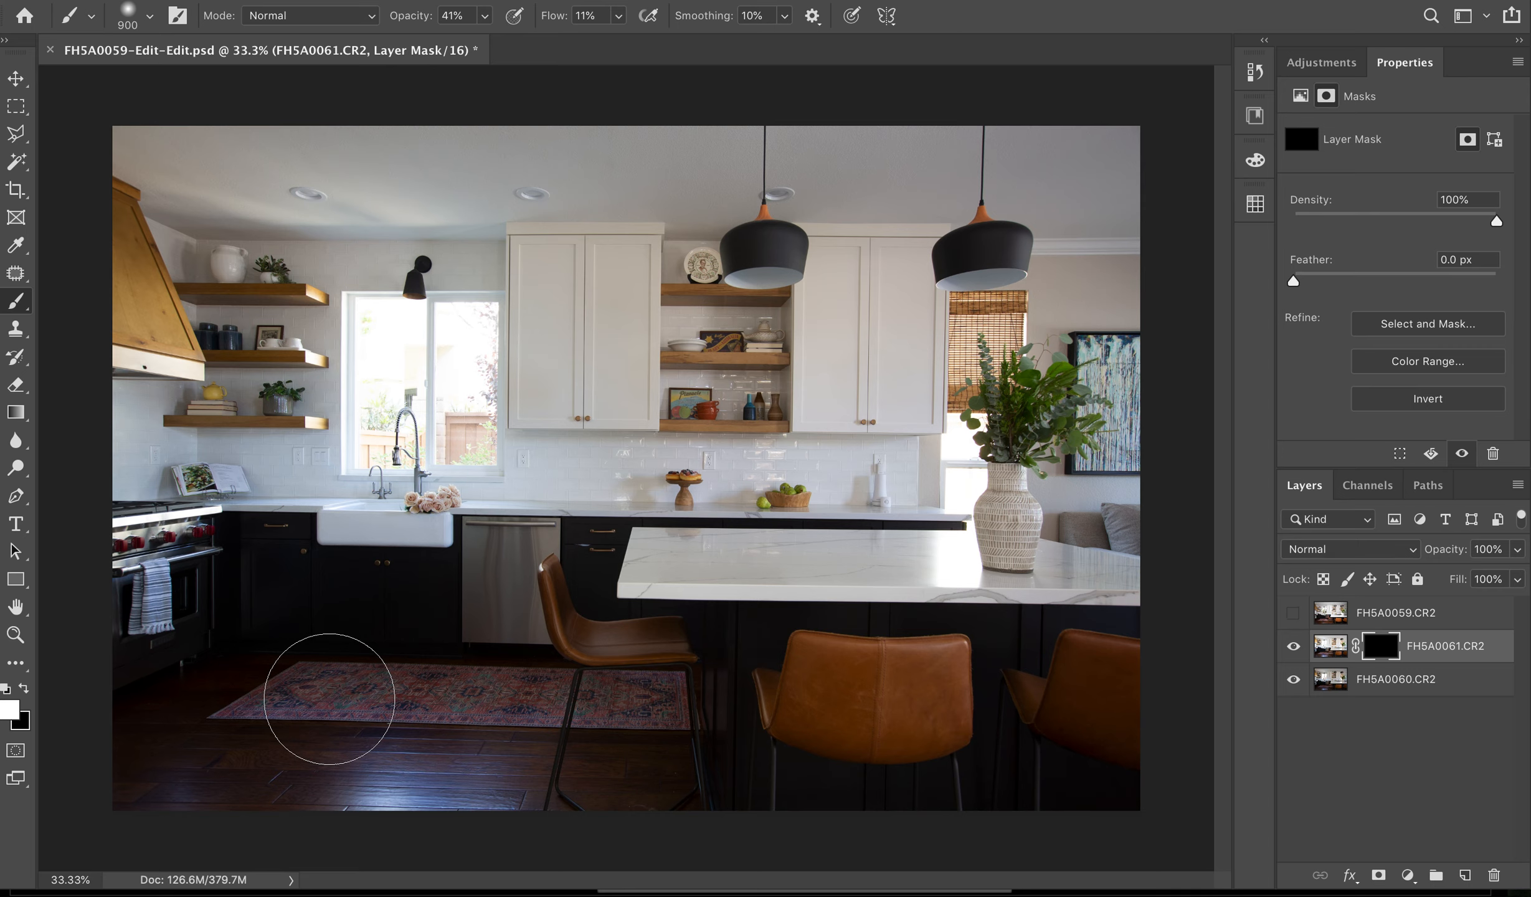
- Paint white on the FH5A0061.CR2 mask from the cabinets beside the window toward the open shelves to reveal that exposure
mouse_move(554, 268)
mouse_down()
mouse_move(481, 291)
mouse_move(679, 418)
mouse_up()
mouse_move(539, 297)
mouse_down()
mouse_move(718, 247)
mouse_move(712, 181)
mouse_move(729, 209)
mouse_move(816, 245)
mouse_move(906, 176)
mouse_move(689, 252)
mouse_move(593, 356)
mouse_move(668, 402)
mouse_up()
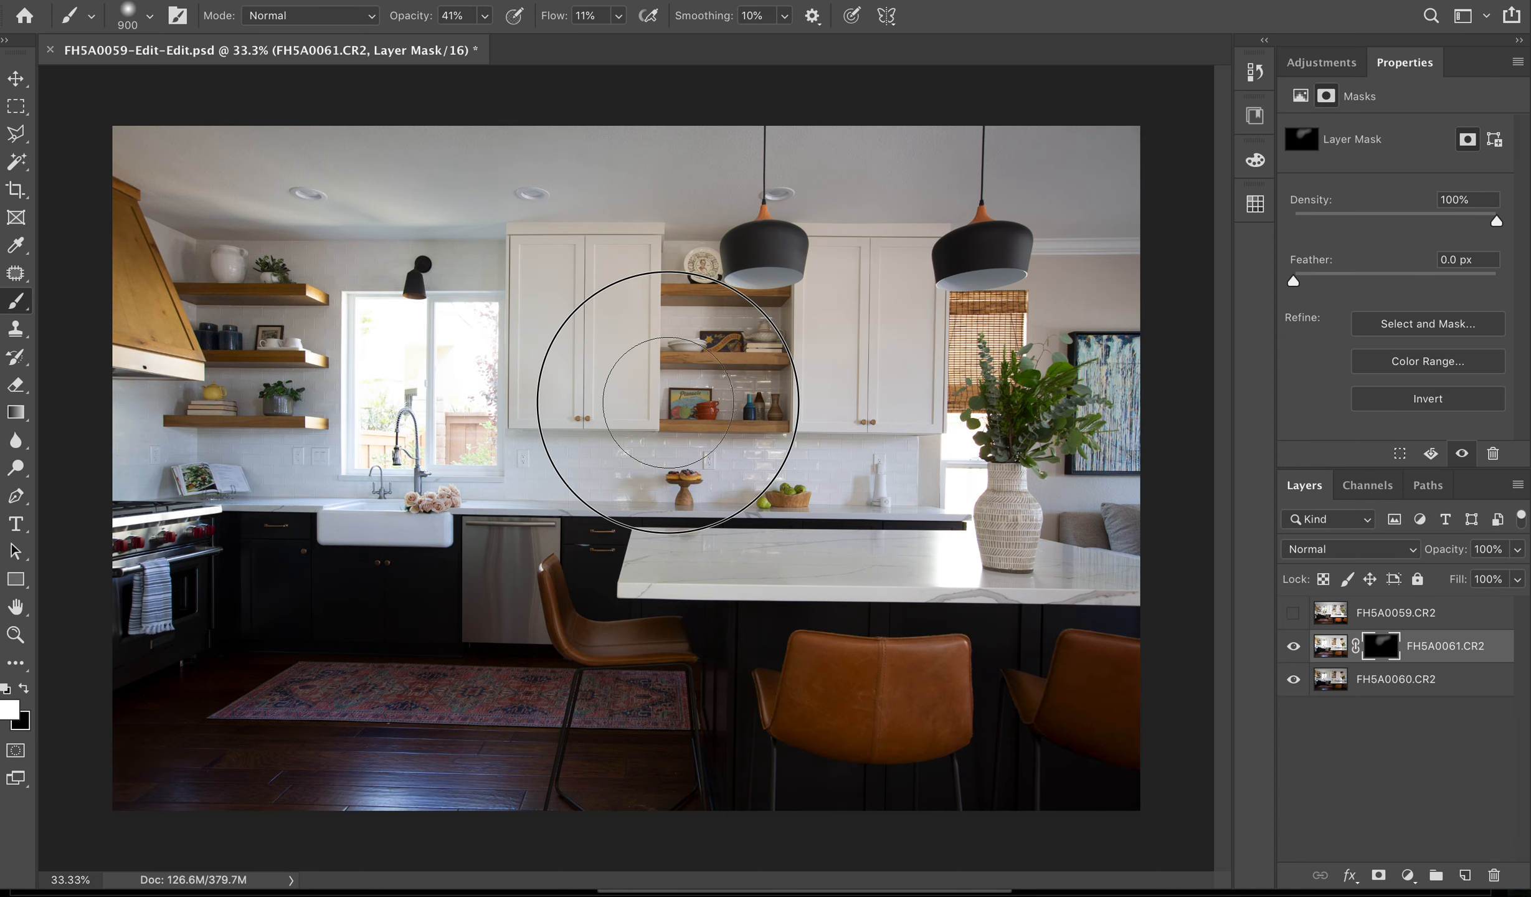
- Show the FH5A0059.CR2 layer behind a black layer mask and paint white over the kitchen window to reveal its exposure there
click(1293, 612)
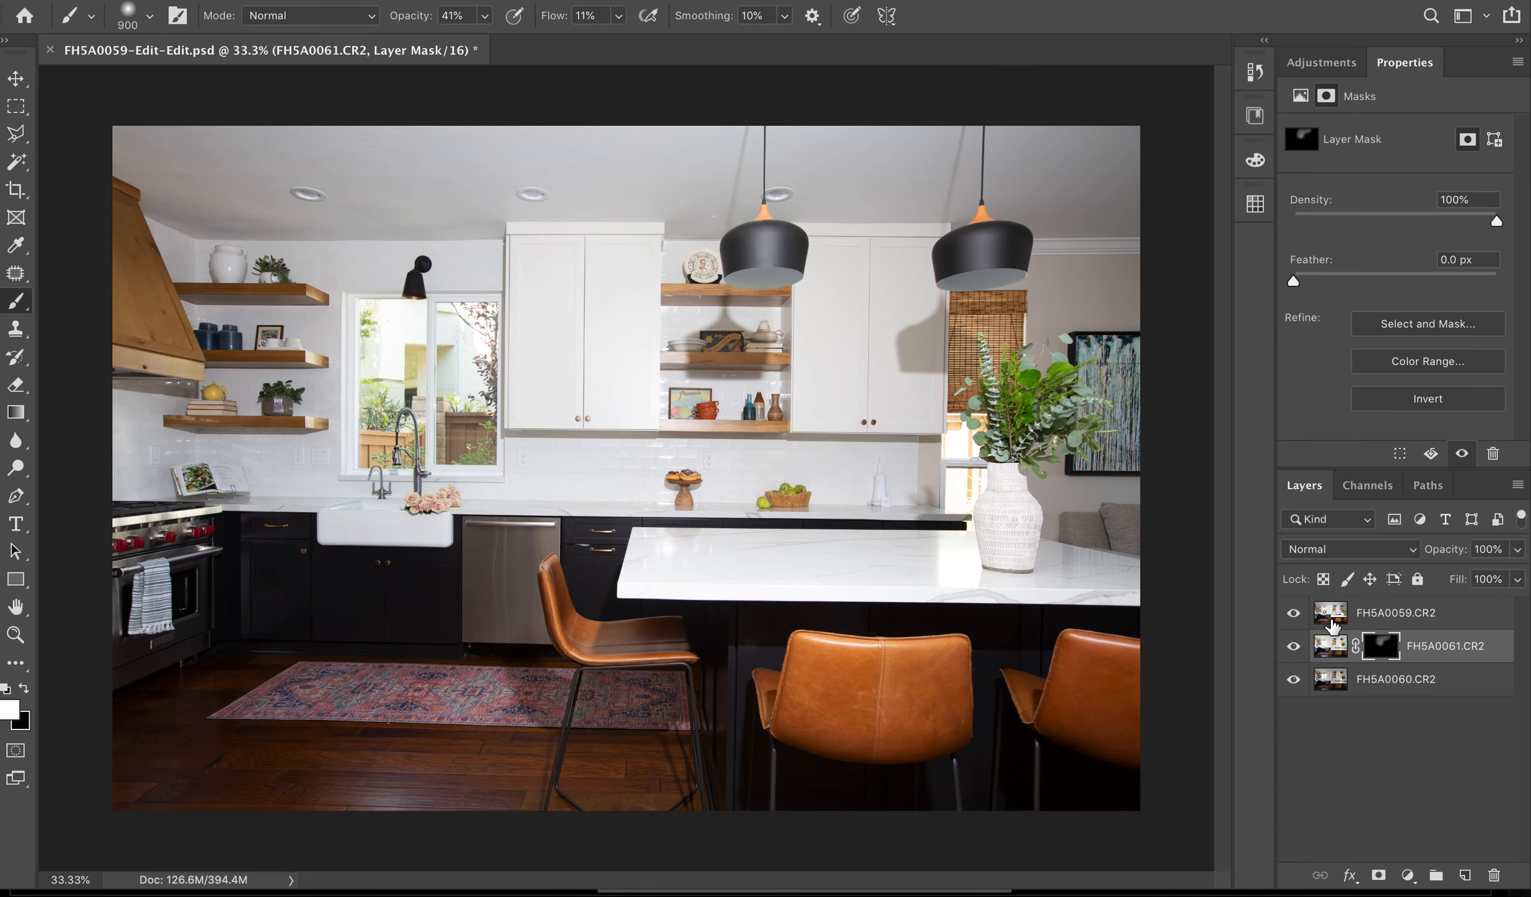
click(1330, 621)
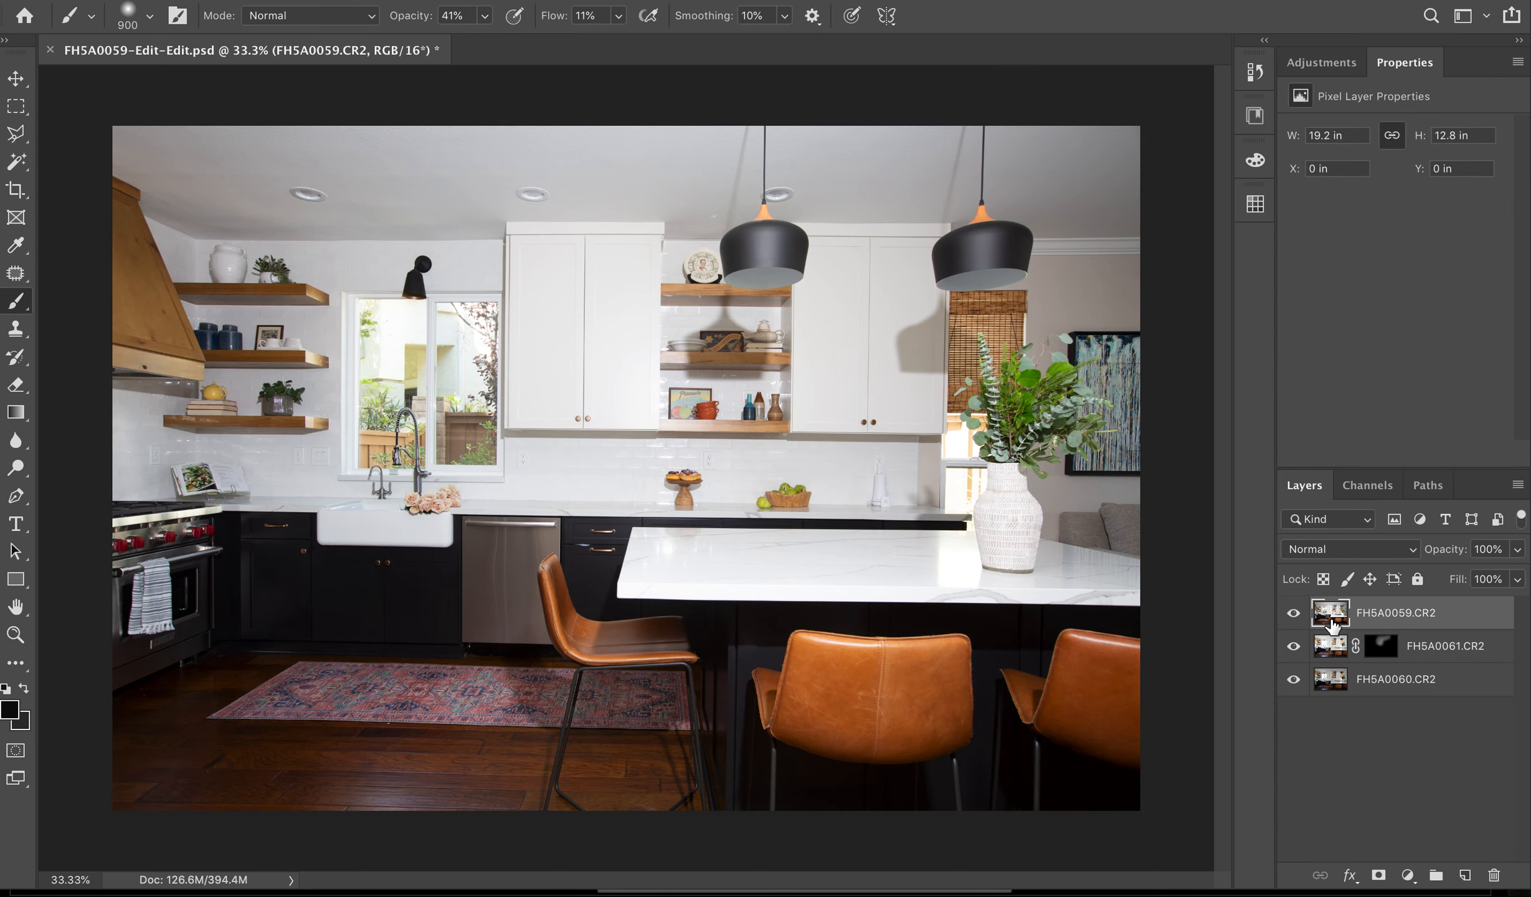
alt+click(1378, 875)
key(x)
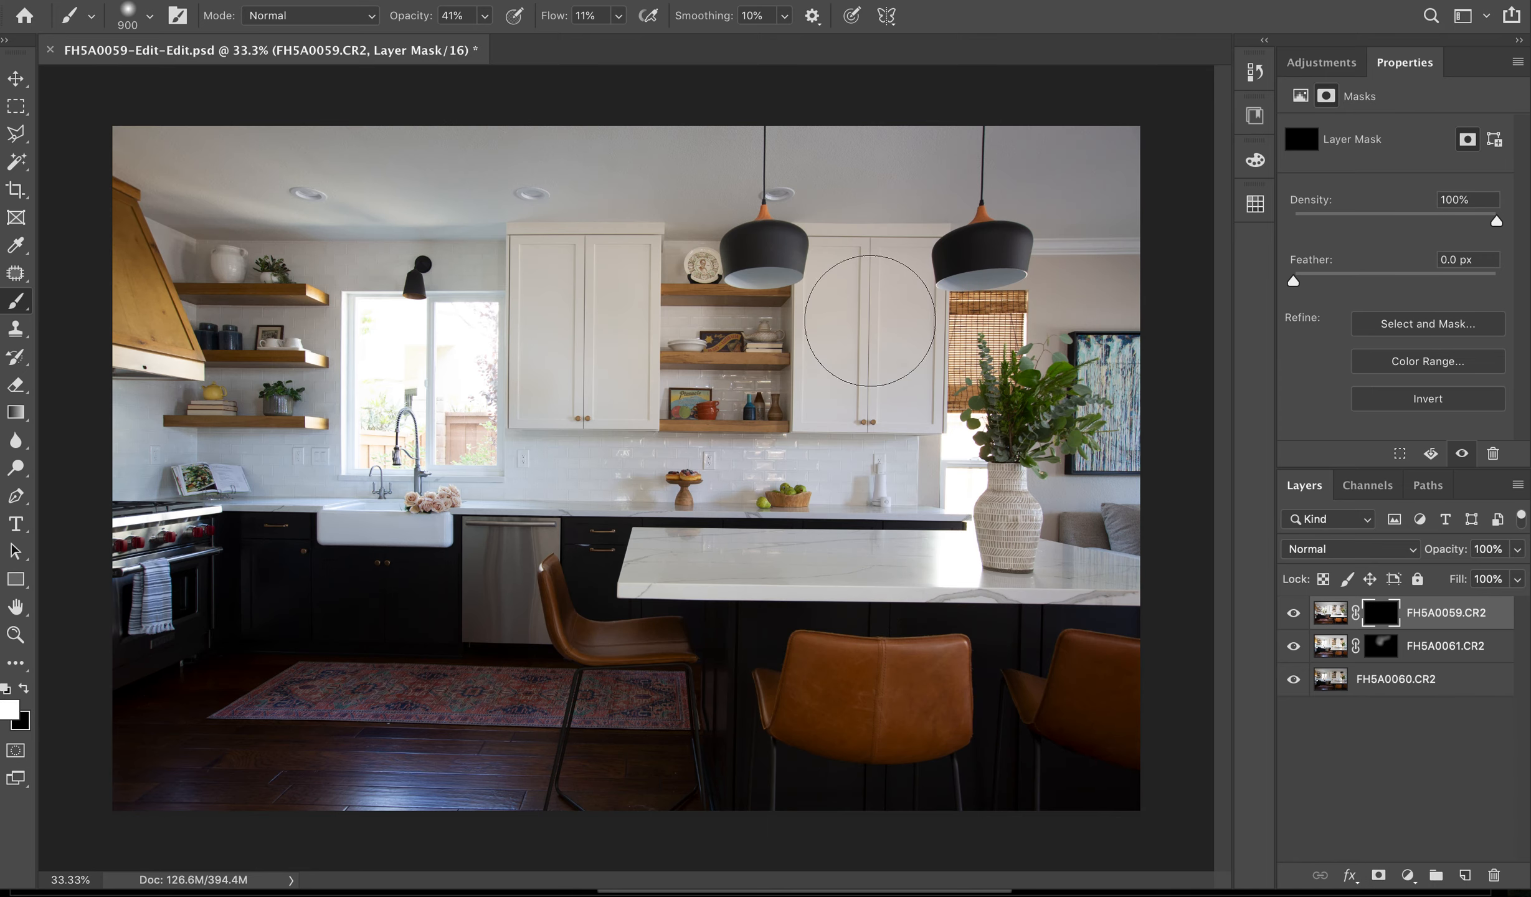
mouse_move(393, 437)
mouse_down()
mouse_move(477, 437)
mouse_move(379, 378)
mouse_move(451, 313)
mouse_move(494, 385)
mouse_move(388, 427)
mouse_move(385, 342)
mouse_move(439, 316)
mouse_move(443, 415)
mouse_move(375, 332)
mouse_move(451, 309)
mouse_move(469, 403)
mouse_move(375, 389)
mouse_move(389, 333)
mouse_move(484, 332)
mouse_move(401, 428)
mouse_move(375, 398)
mouse_move(421, 290)
mouse_move(495, 333)
mouse_move(423, 321)
mouse_move(490, 293)
mouse_up()
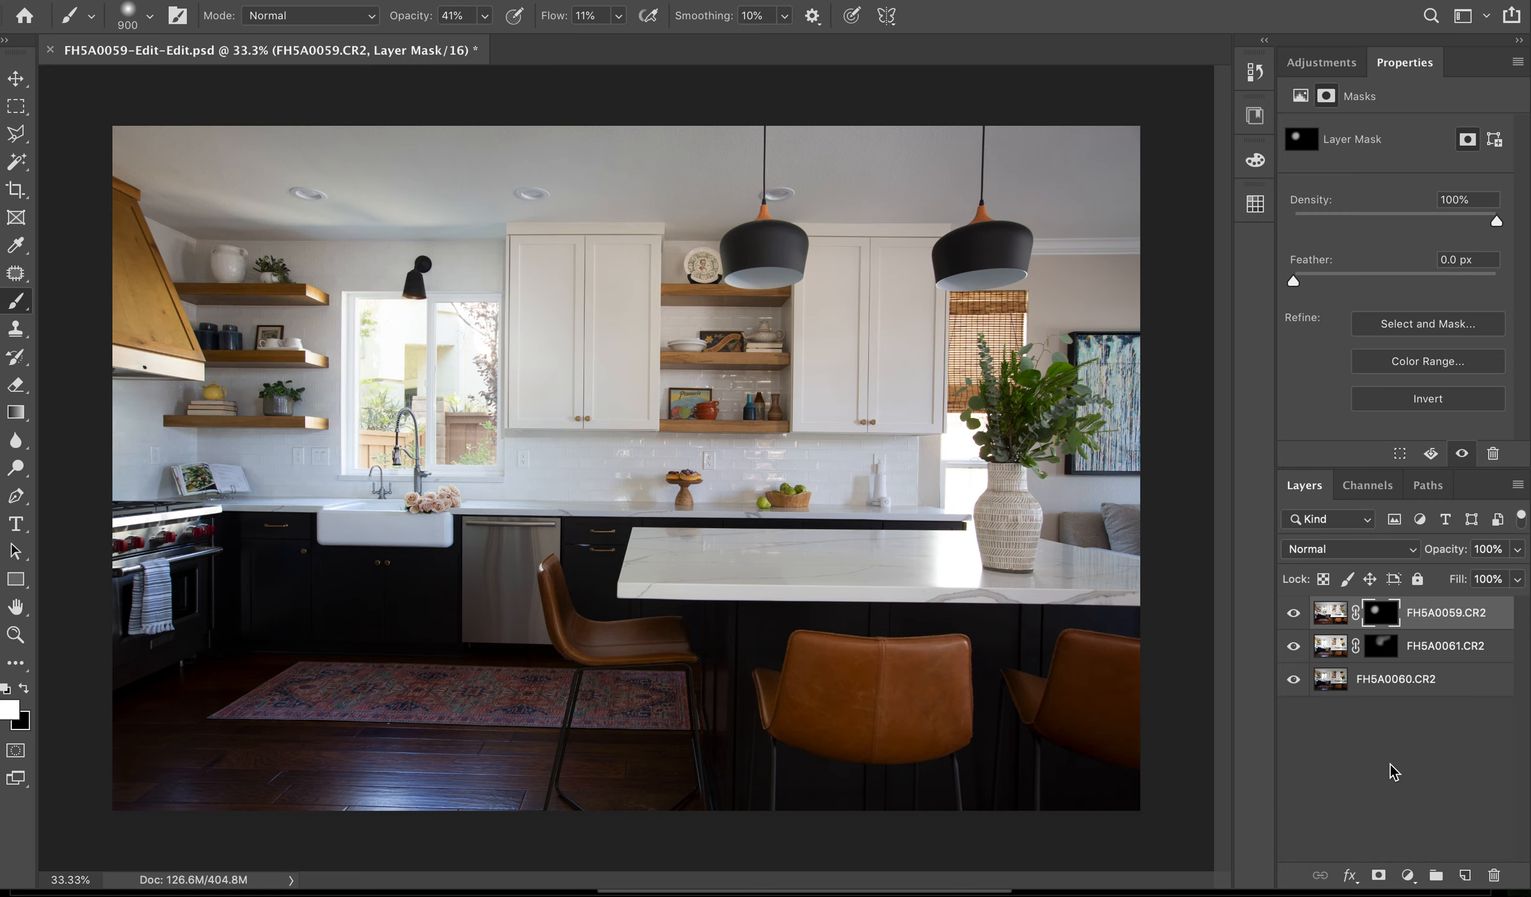
- Outline the wall outlet beside the pastry stand with the Patch tool and make FH5A0060.CR2 the active layer
key(ctrl+plus)
key(ctrl+plus)
key(ctrl+plus)
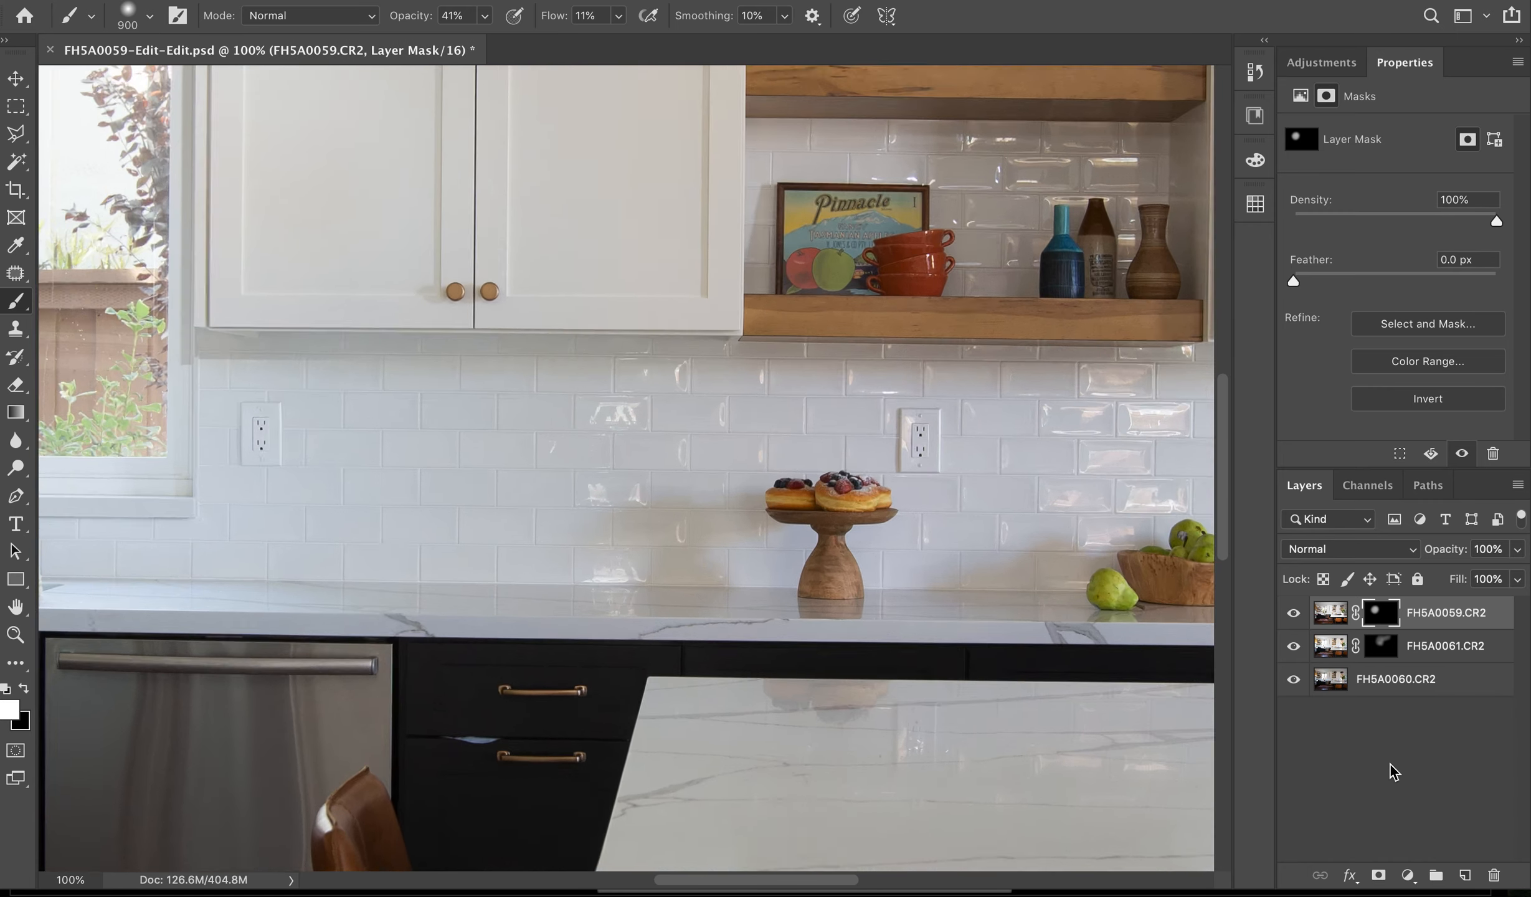
key(ctrl+plus)
key(ctrl+plus)
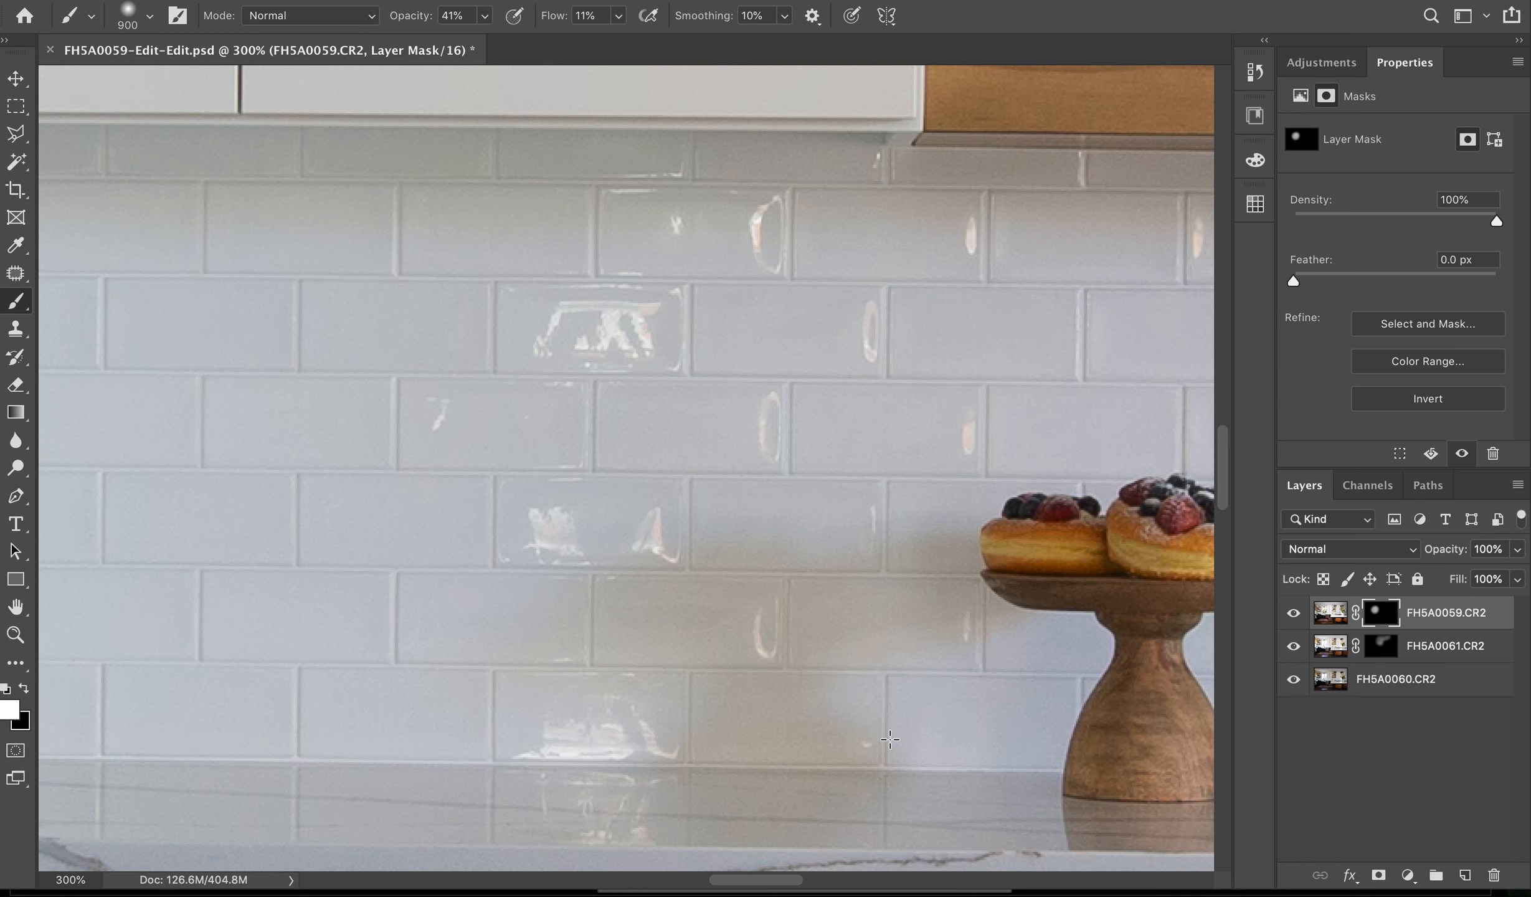
scroll(890, 739, right, 15)
scroll(890, 740, left, 4)
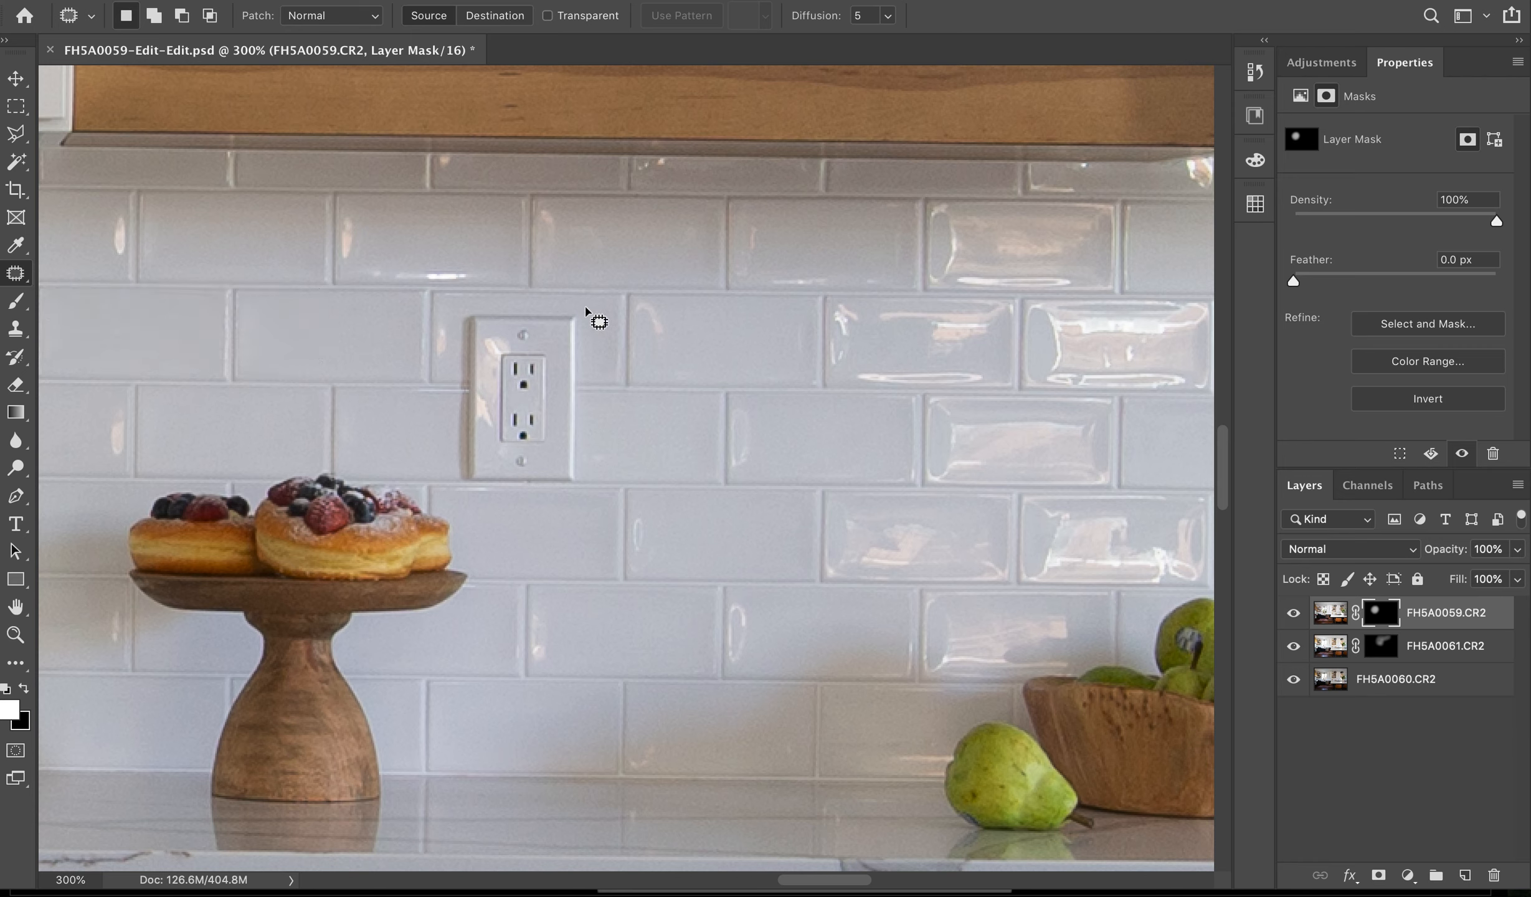
mouse_move(586, 307)
mouse_down()
mouse_move(462, 311)
mouse_move(455, 455)
mouse_move(469, 500)
mouse_move(560, 504)
mouse_move(598, 437)
mouse_move(597, 324)
mouse_up()
drag(523, 430, 720, 406)
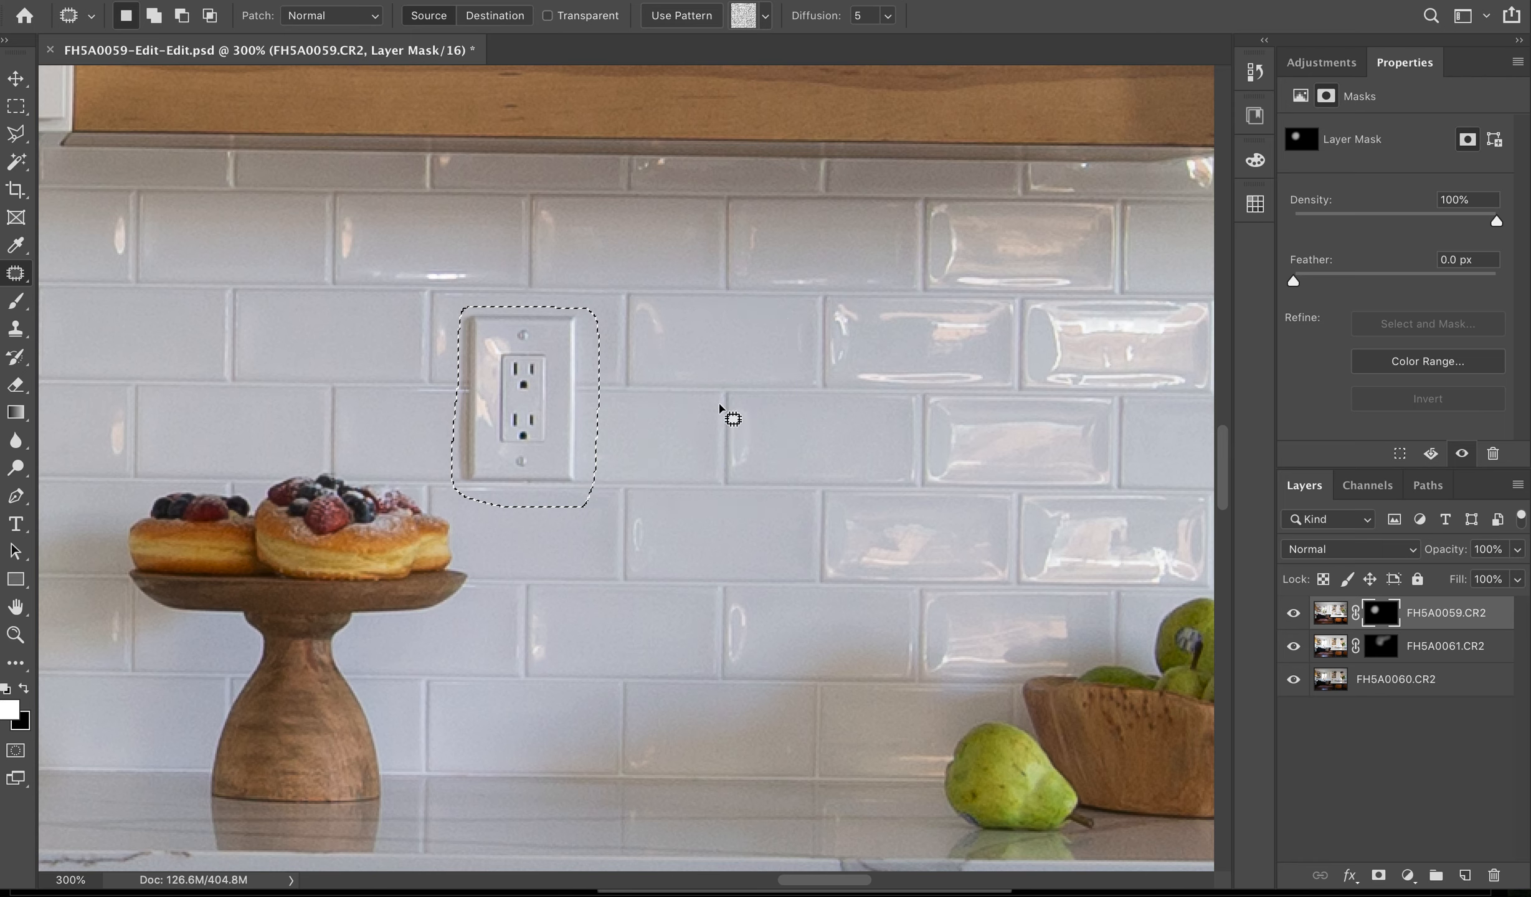
drag(529, 398, 730, 397)
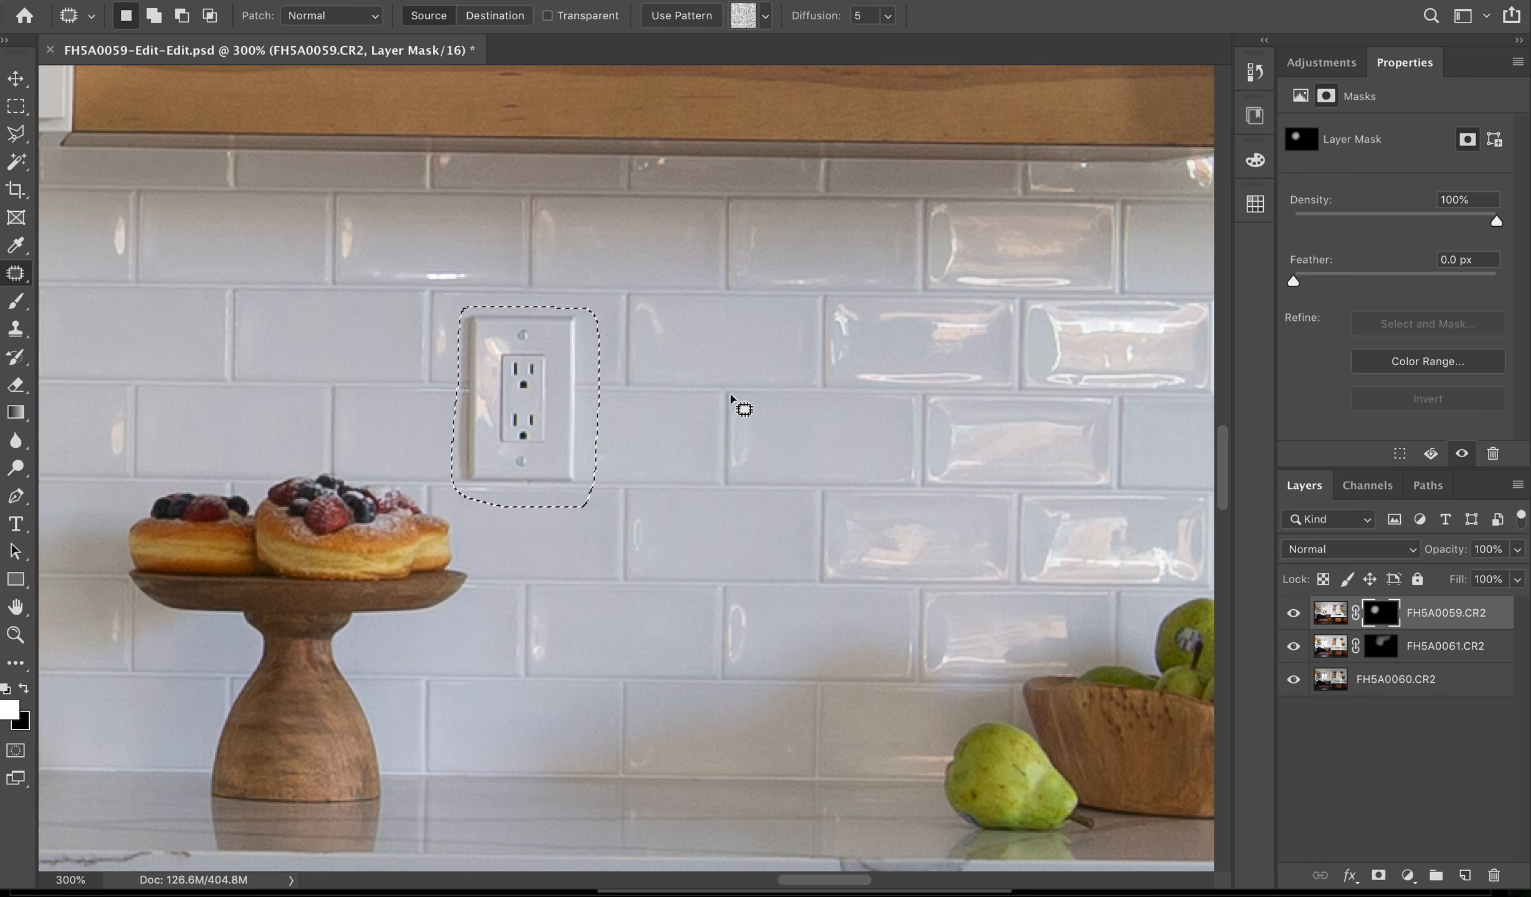
click(1329, 680)
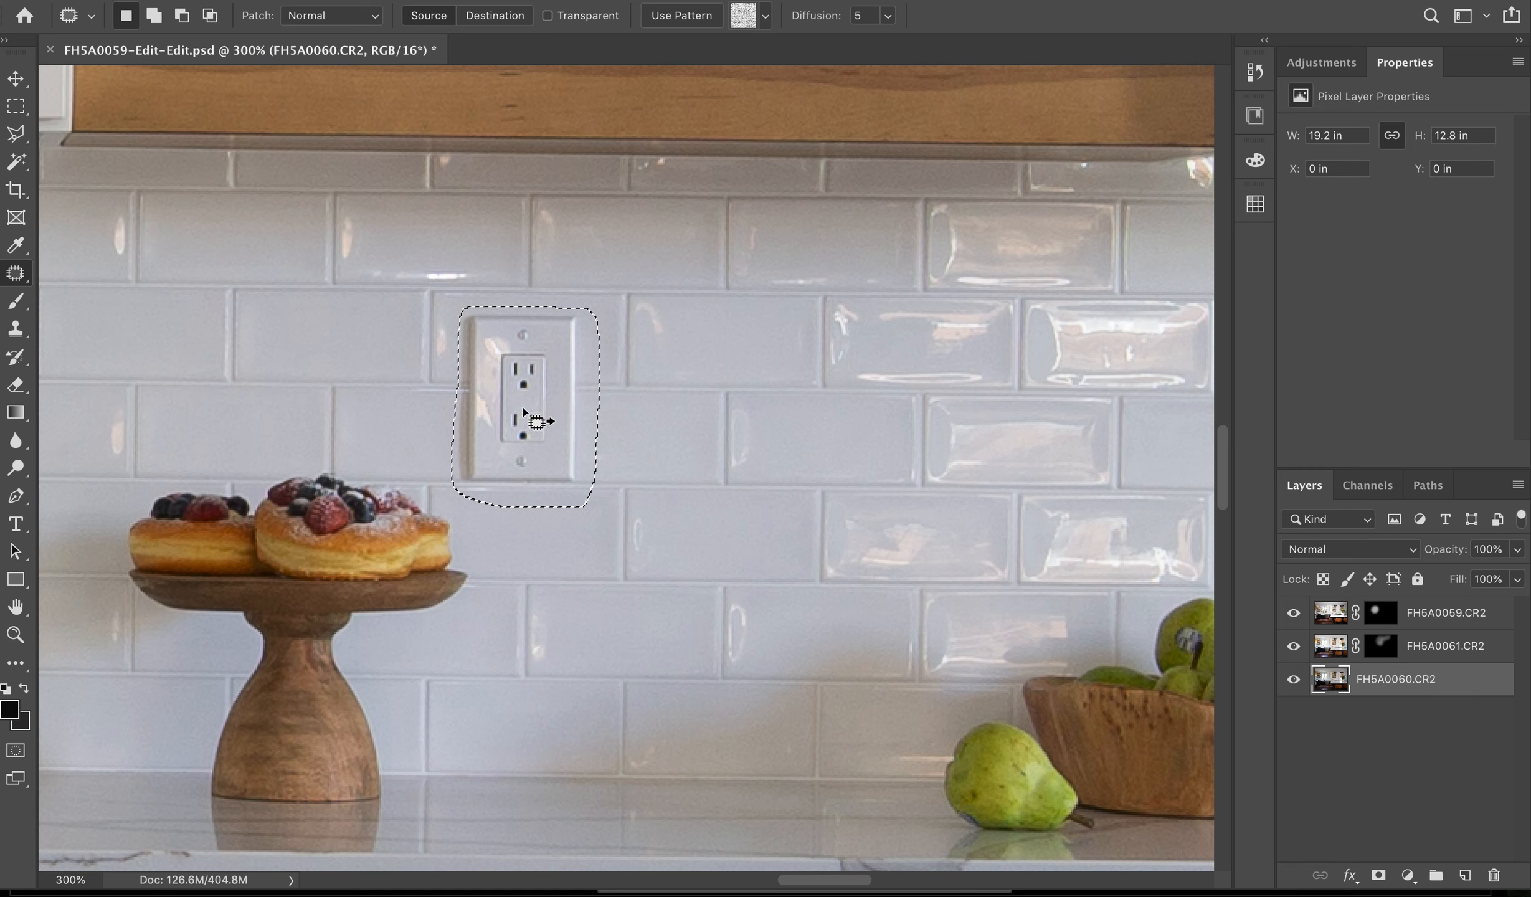
- Try patching the outlet on the FH5A0060.CR2 layer with neighboring tiles, undo the patch, and clear the selection
drag(523, 410, 735, 413)
key(ctrl+d)
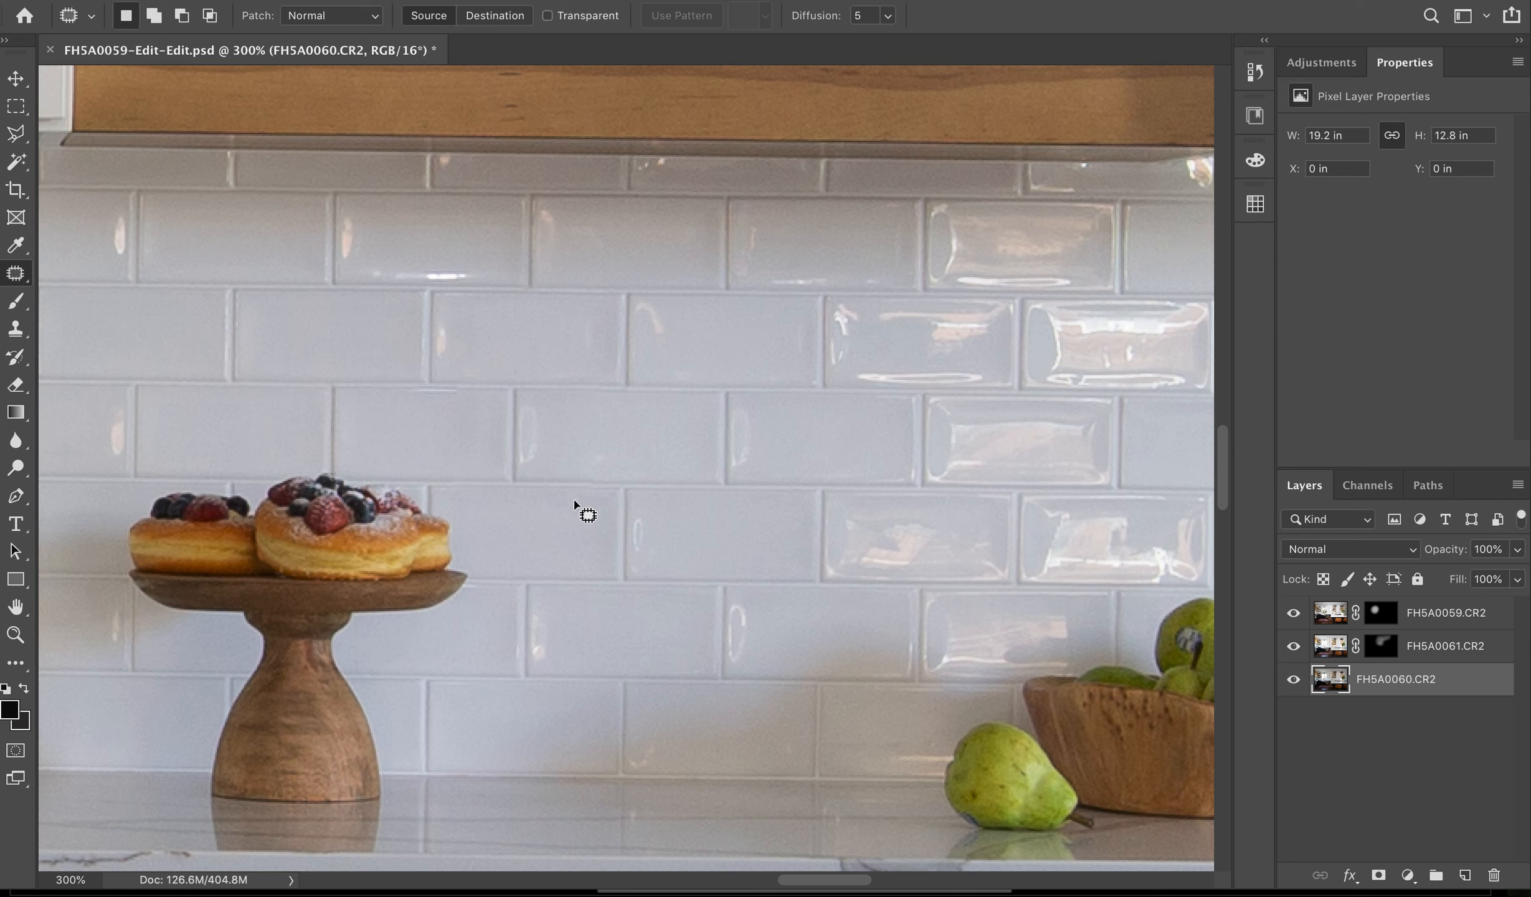
key(super+z)
key(super+z)
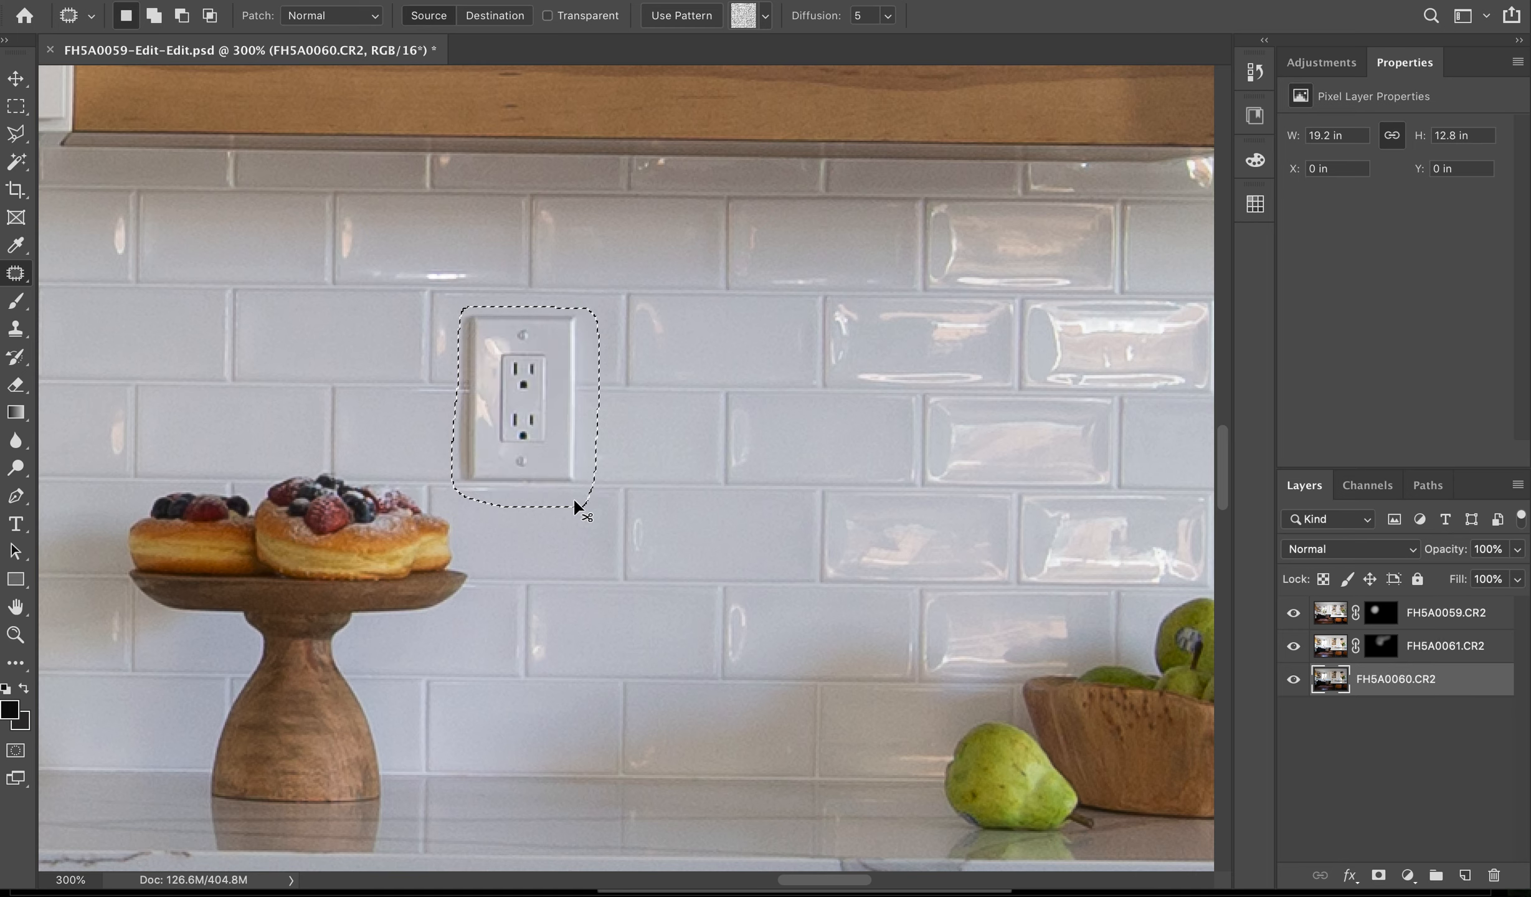
key(super+d)
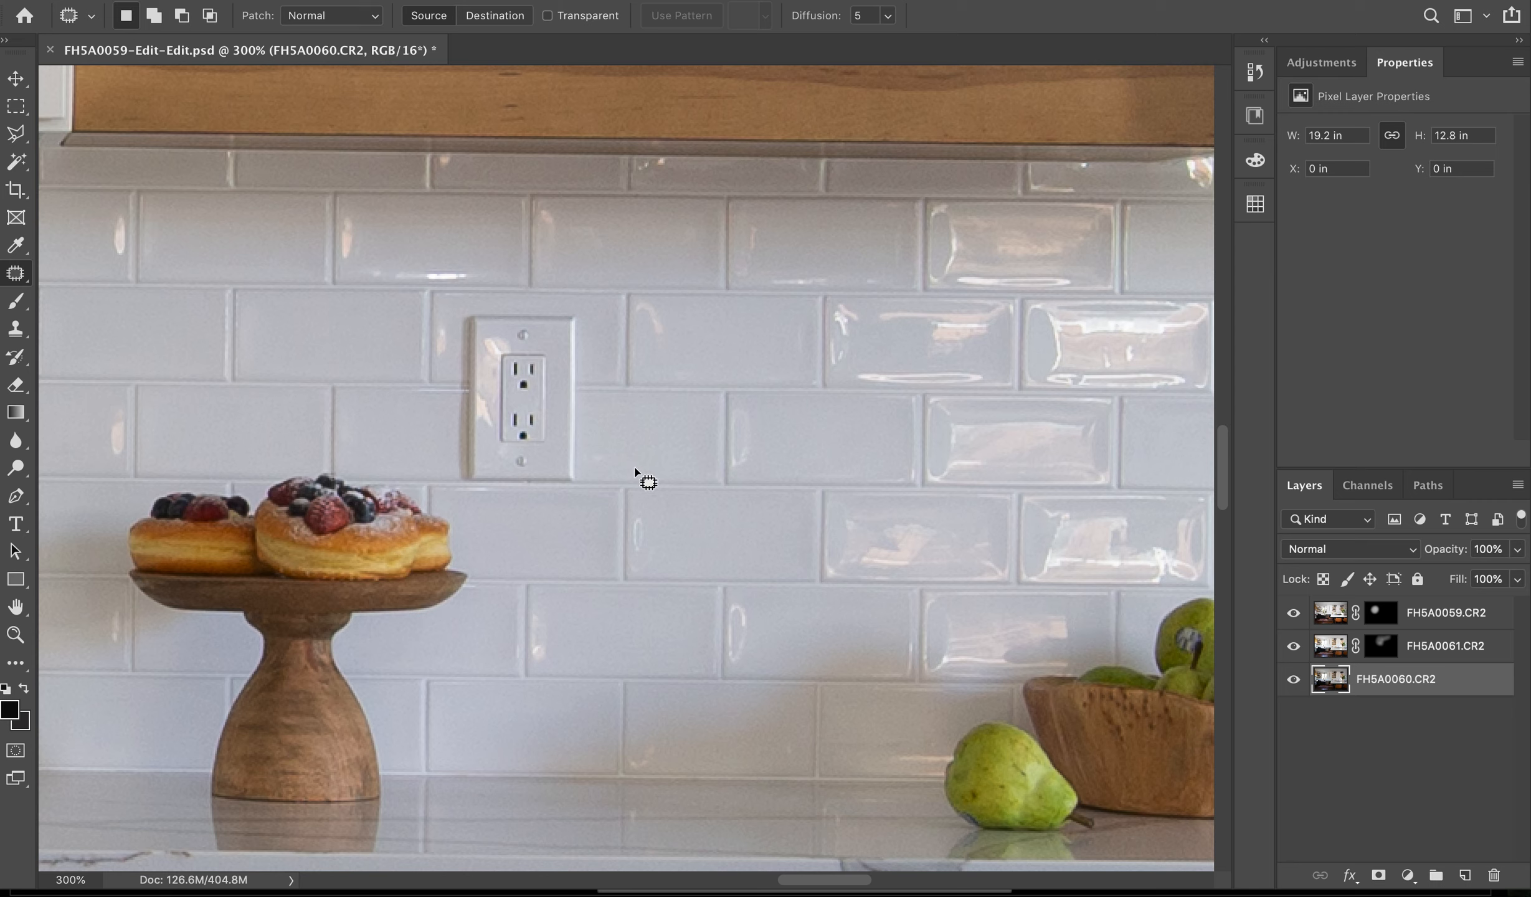
- Outline the outlet beside the pastry stand again, patch it with the neighboring tiles, and clear the selection
mouse_move(453, 431)
mouse_down()
mouse_move(455, 329)
mouse_move(501, 305)
mouse_move(587, 308)
mouse_move(582, 460)
mouse_move(545, 512)
mouse_move(447, 473)
mouse_move(454, 397)
mouse_move(452, 411)
mouse_up()
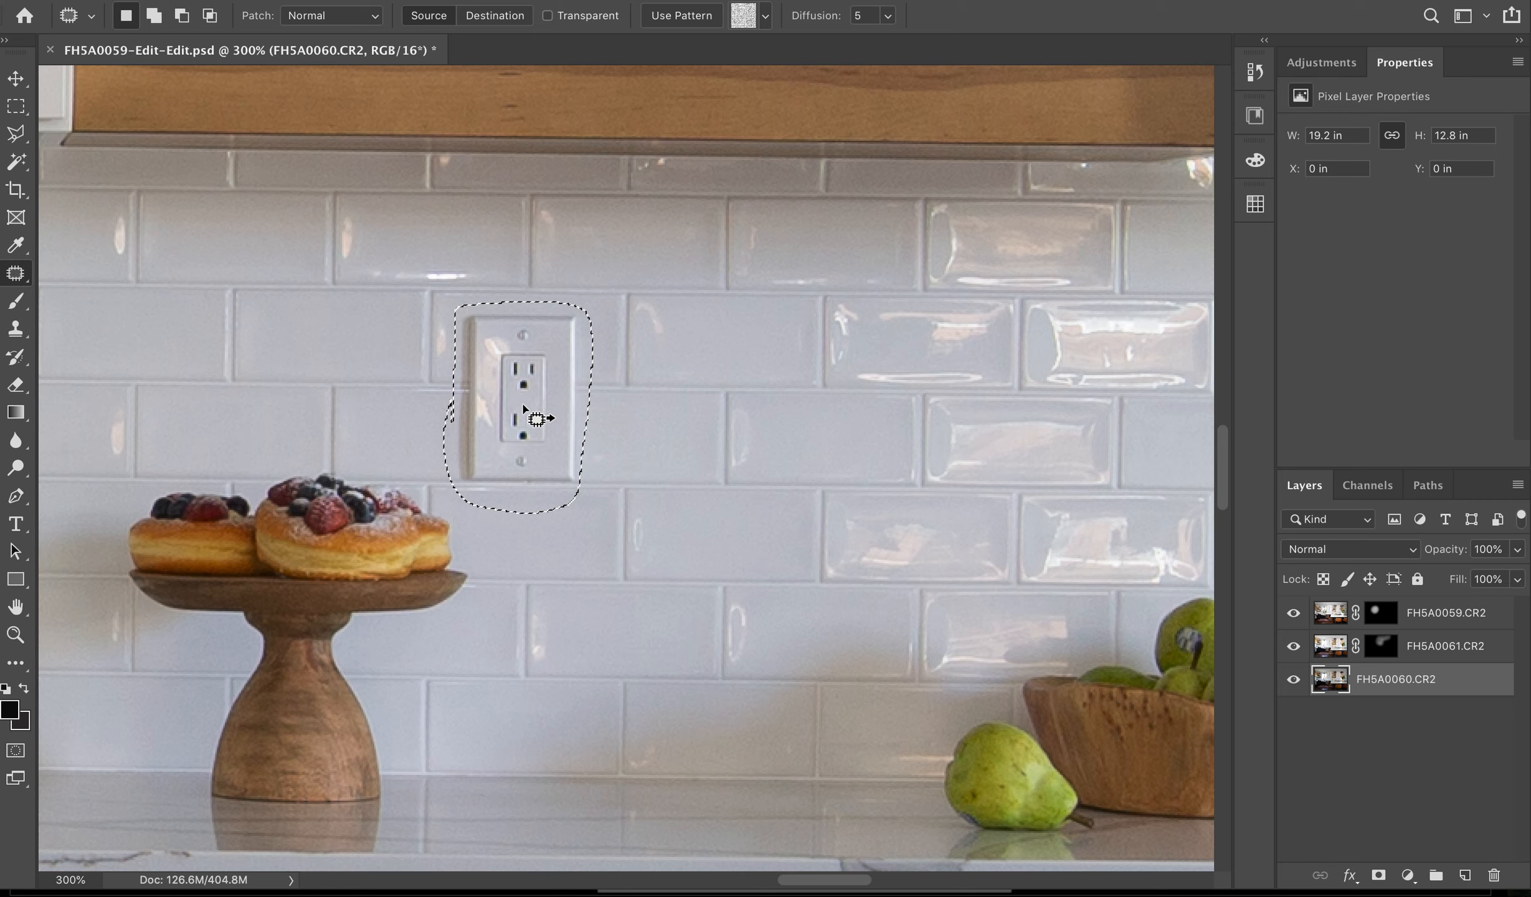
click(523, 406)
drag(523, 406, 725, 405)
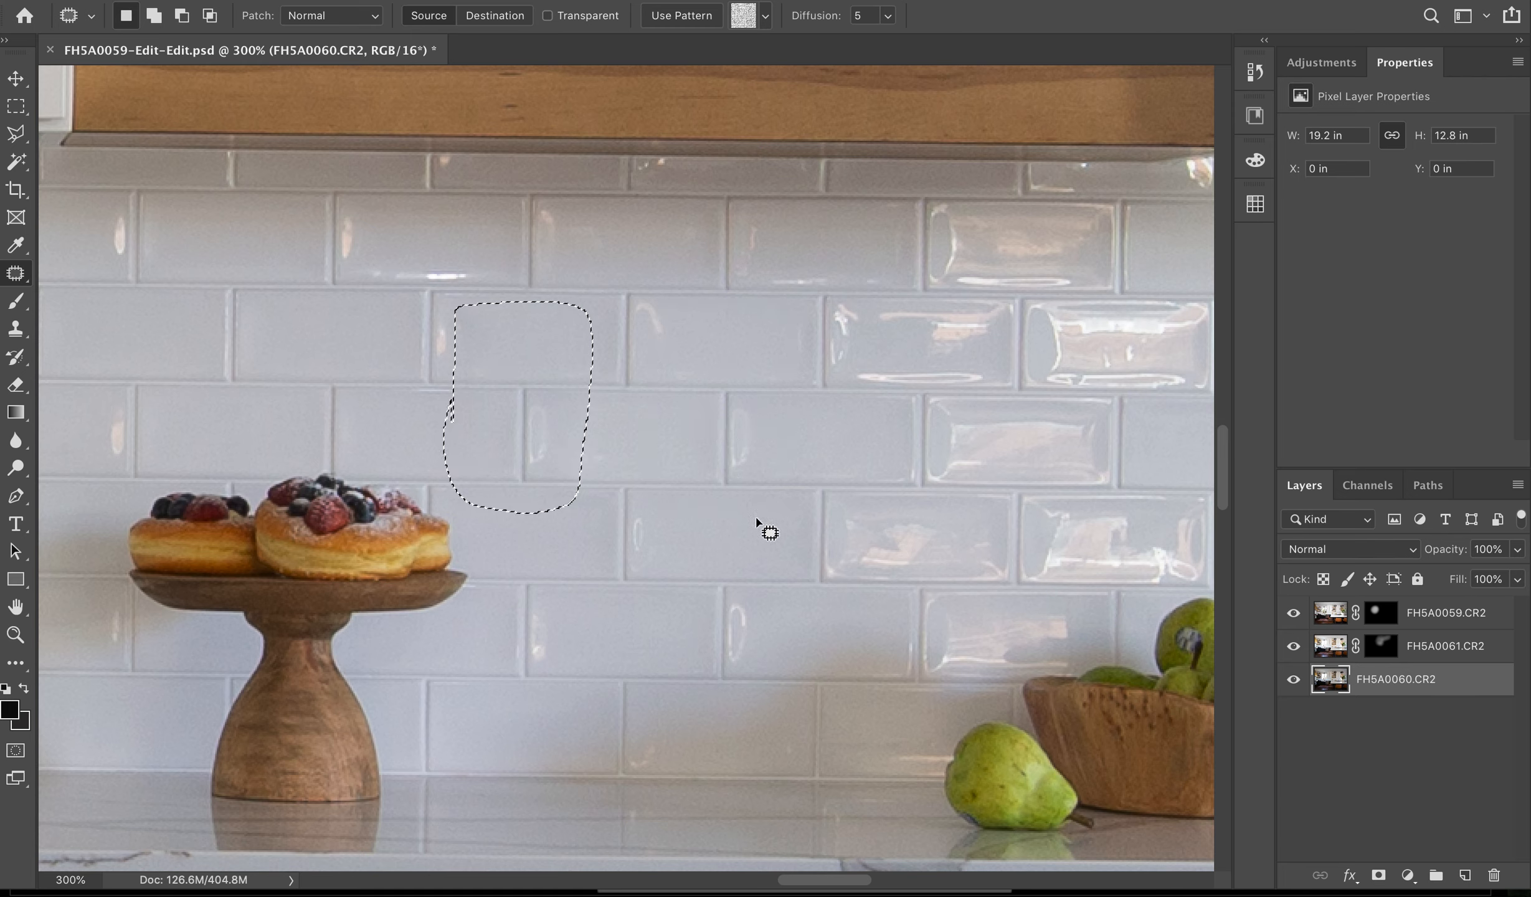
click(690, 510)
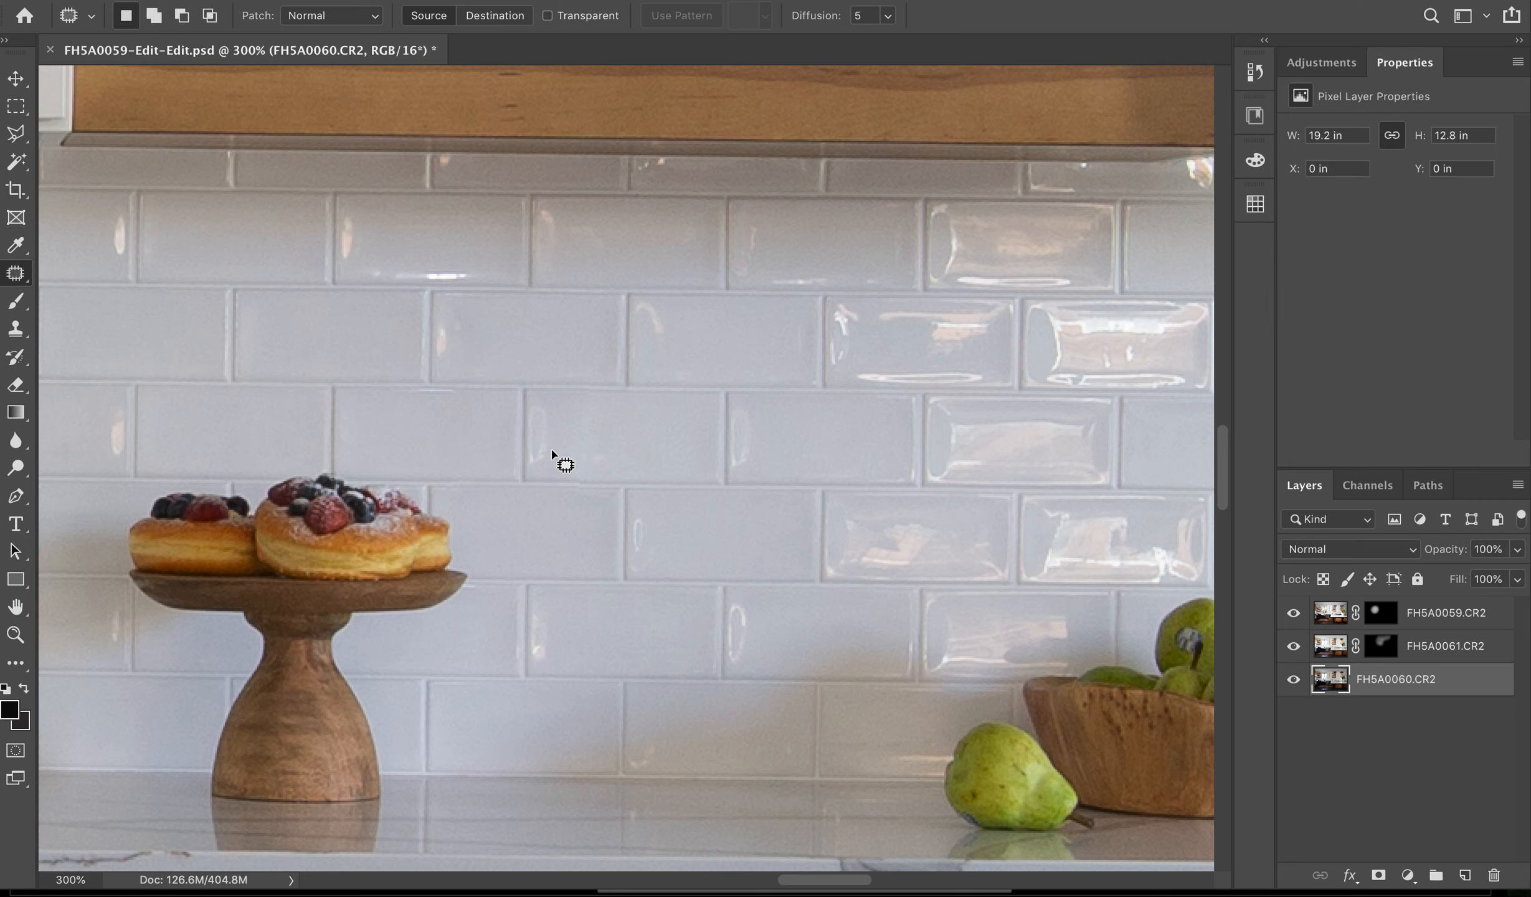
- Clean up the grout lines in the patched area using the Clone Stamp tool with a brush size of 25
key(s)
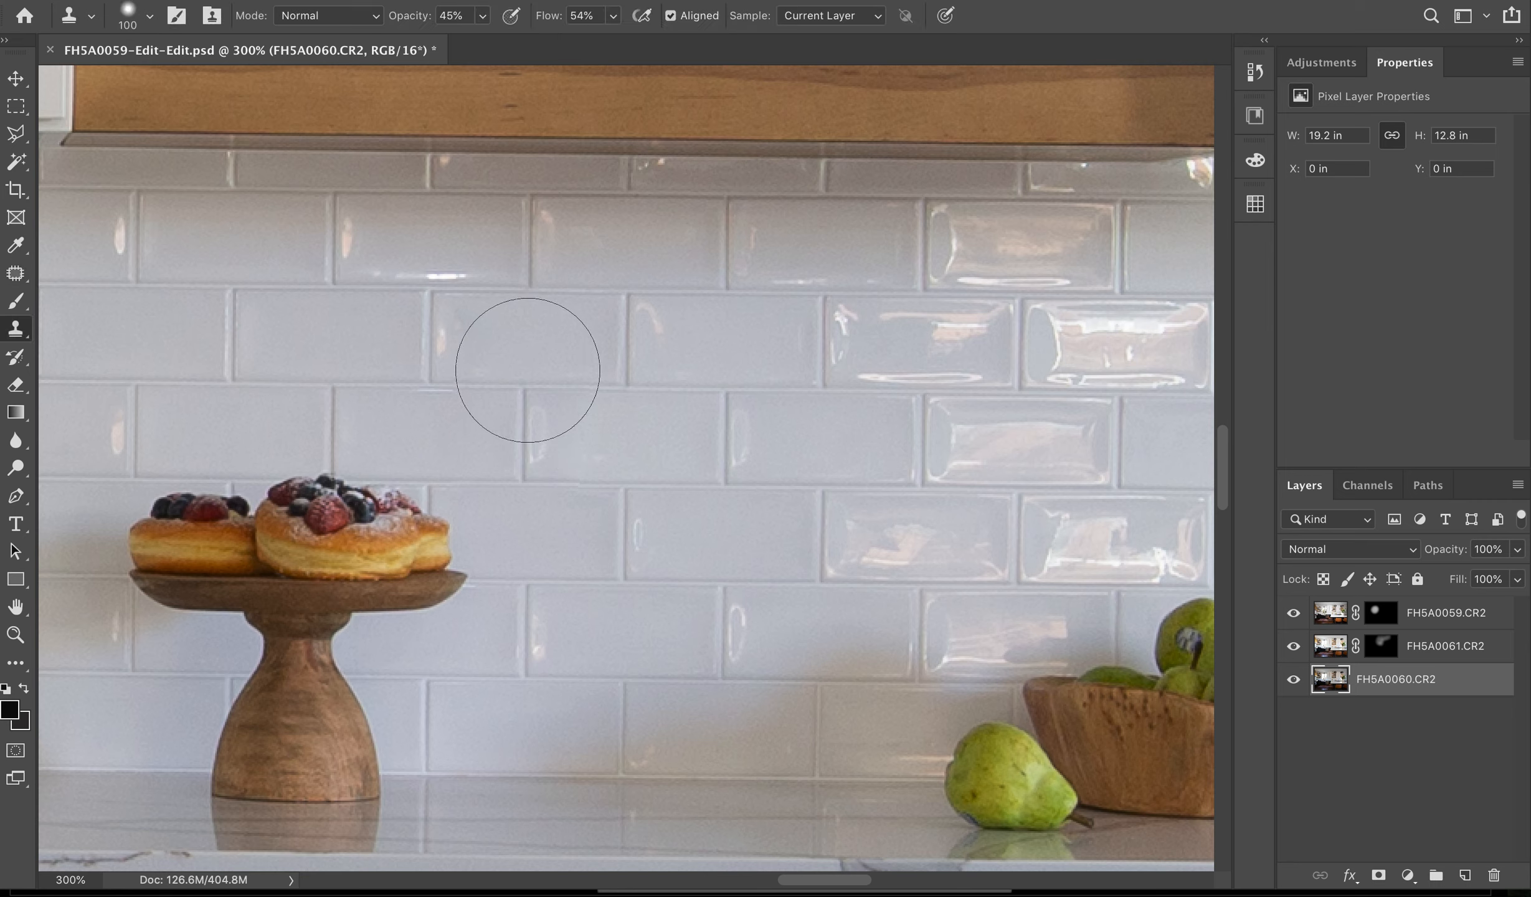
key(bracketleft)
key(bracketleft)
key(bracketleft)
key(bracketleft)
key(bracketleft)
key(bracketleft)
key(bracketleft)
key(bracketleft)
alt+click(489, 388)
mouse_move(462, 388)
mouse_down()
mouse_move(462, 370)
mouse_move(461, 437)
mouse_move(469, 381)
mouse_up()
key(bracketleft)
mouse_move(466, 421)
mouse_down()
mouse_move(467, 460)
mouse_move(475, 401)
mouse_up()
- Examine the retouched backsplash within the whole kitchen and the remaining outlet beside the window up close
scroll(636, 416, down, 6)
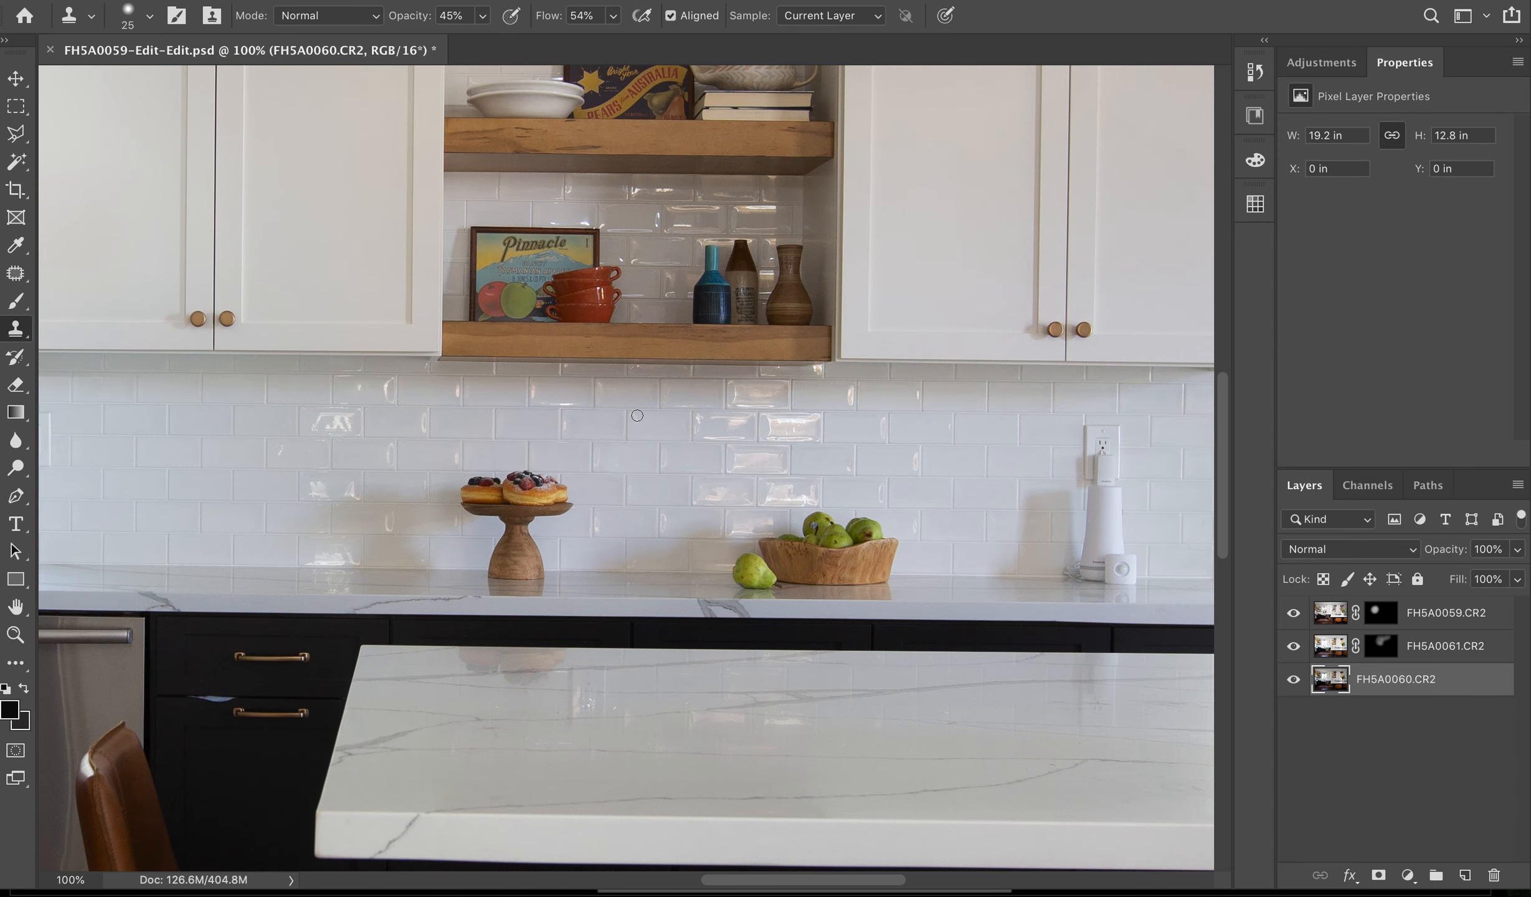
scroll(637, 415, down, 1)
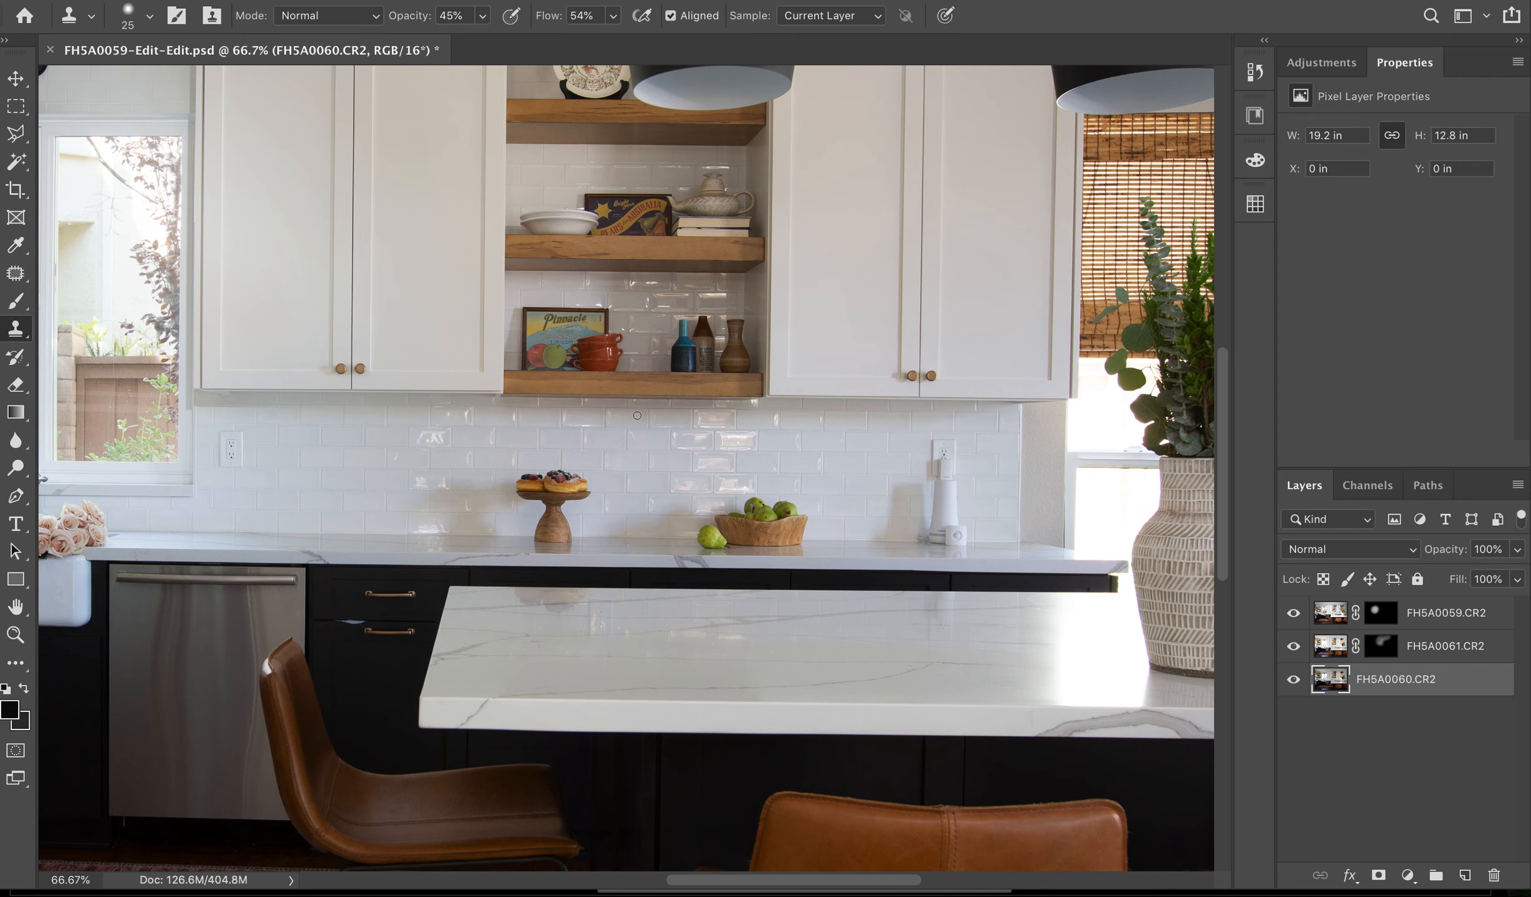
scroll(637, 416, up, 5)
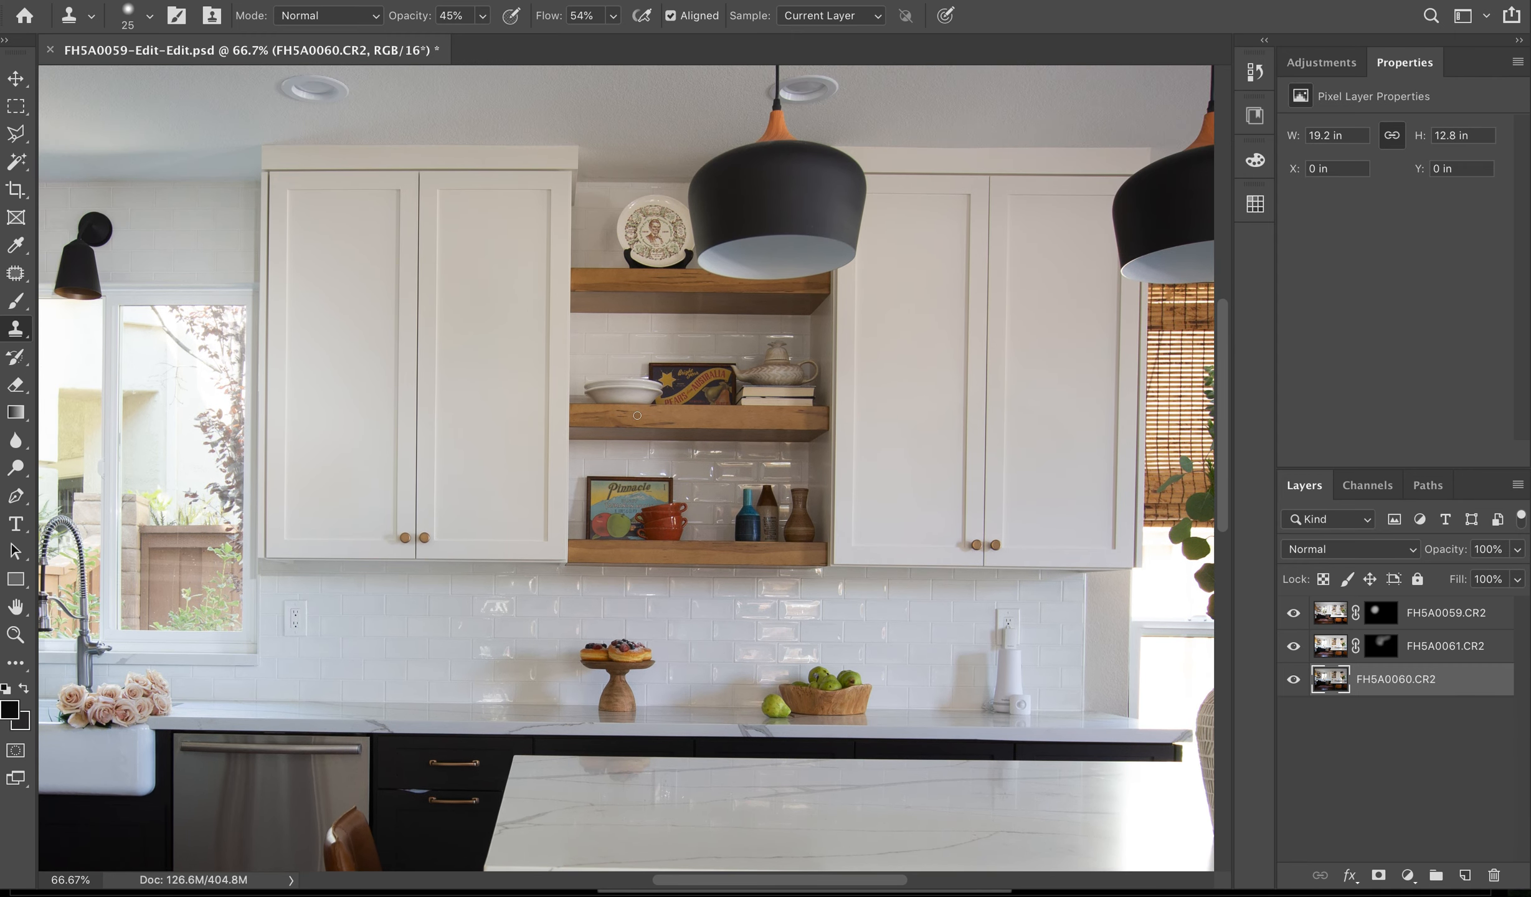
key(v)
scroll(637, 414, down, 3)
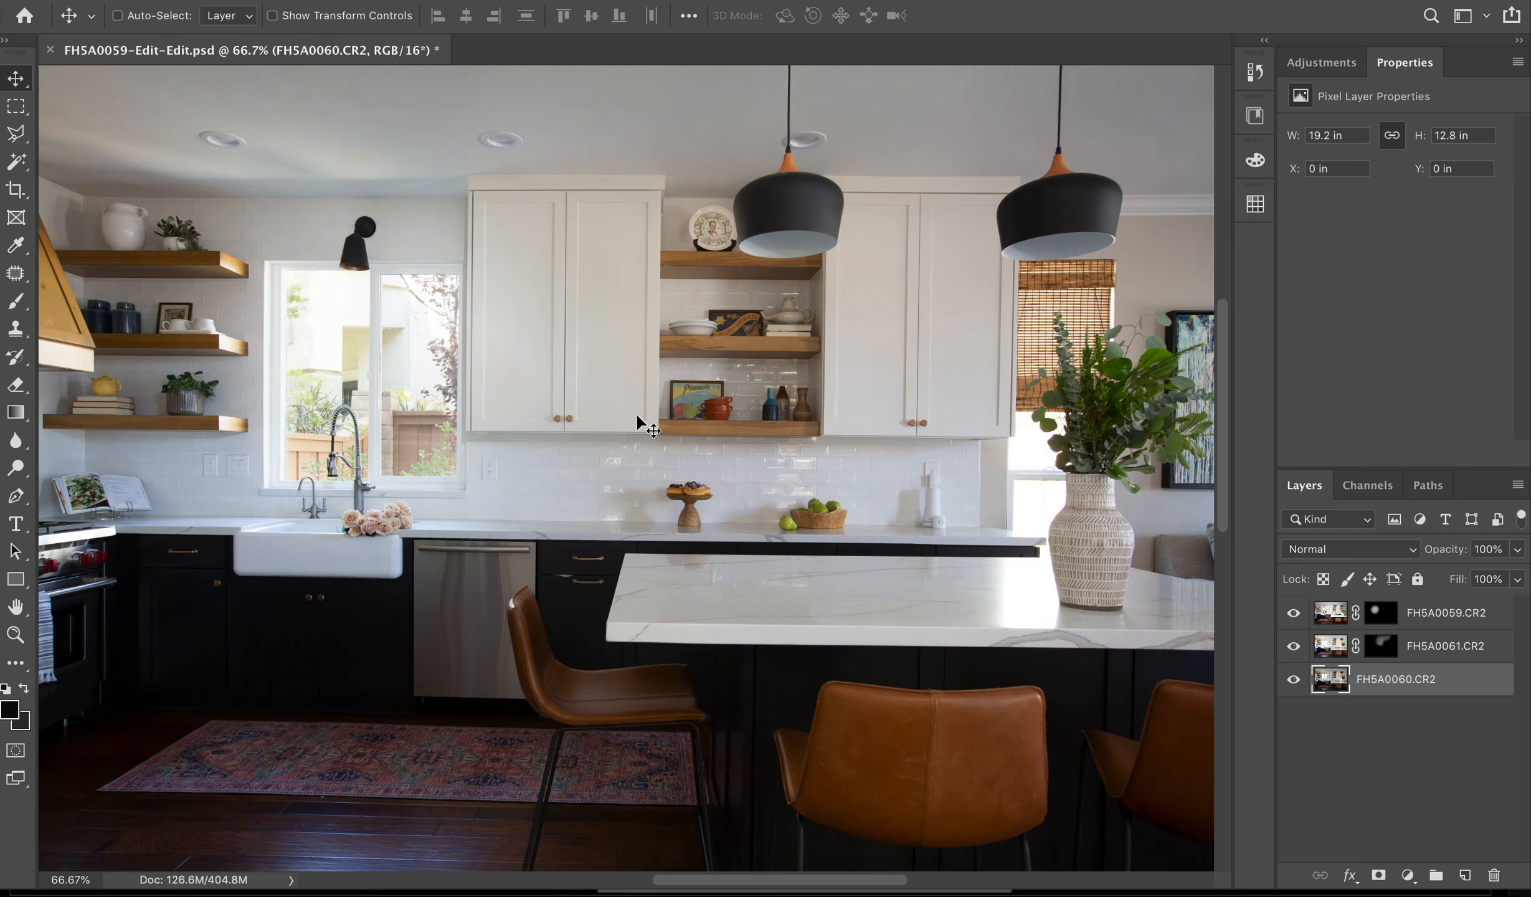
key(ctrl+plus)
key(ctrl+plus)
key(ctrl+plus)
key(ctrl+plus)
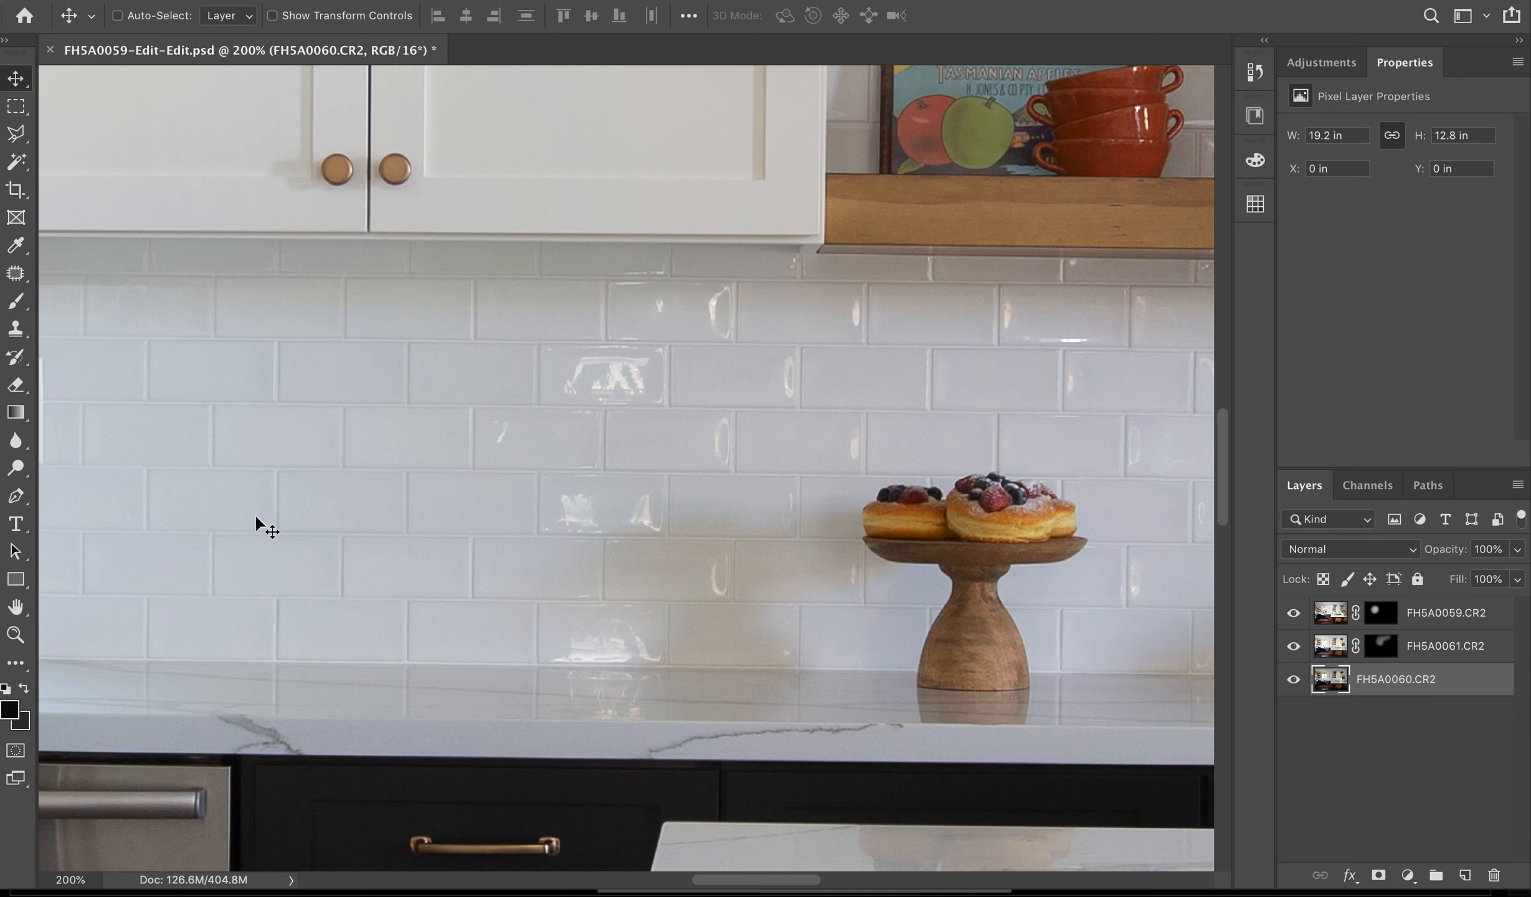
scroll(255, 513, left, 10)
scroll(255, 513, up, 2)
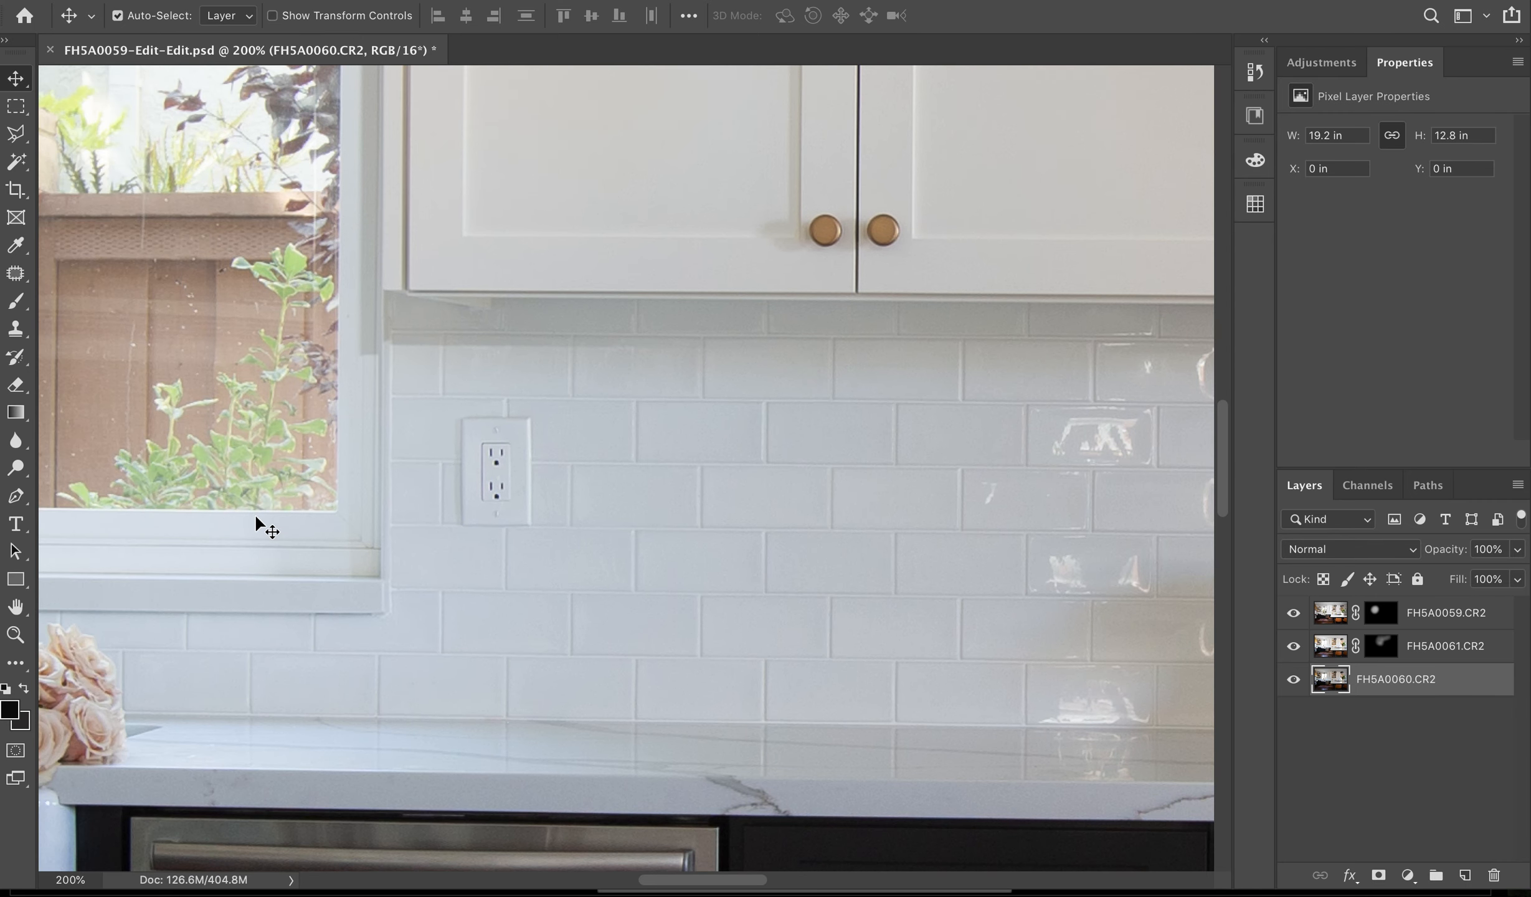
key(ctrl+plus)
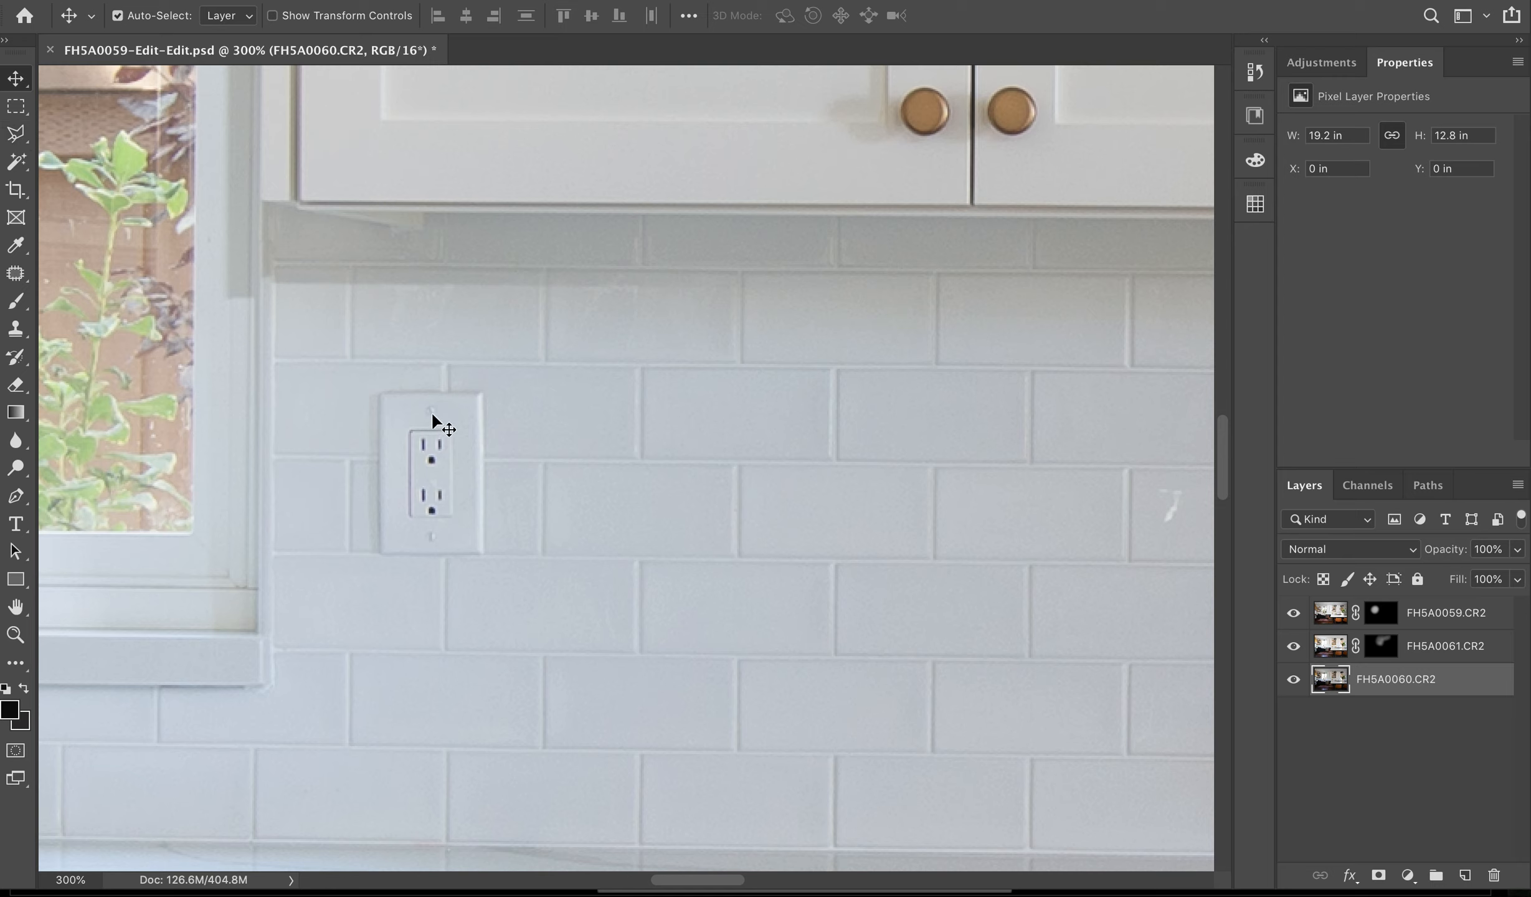
- Outline the outlet beside the window with the Polygonal Lasso tool, clear the selection, and return to the full kitchen view
key(l)
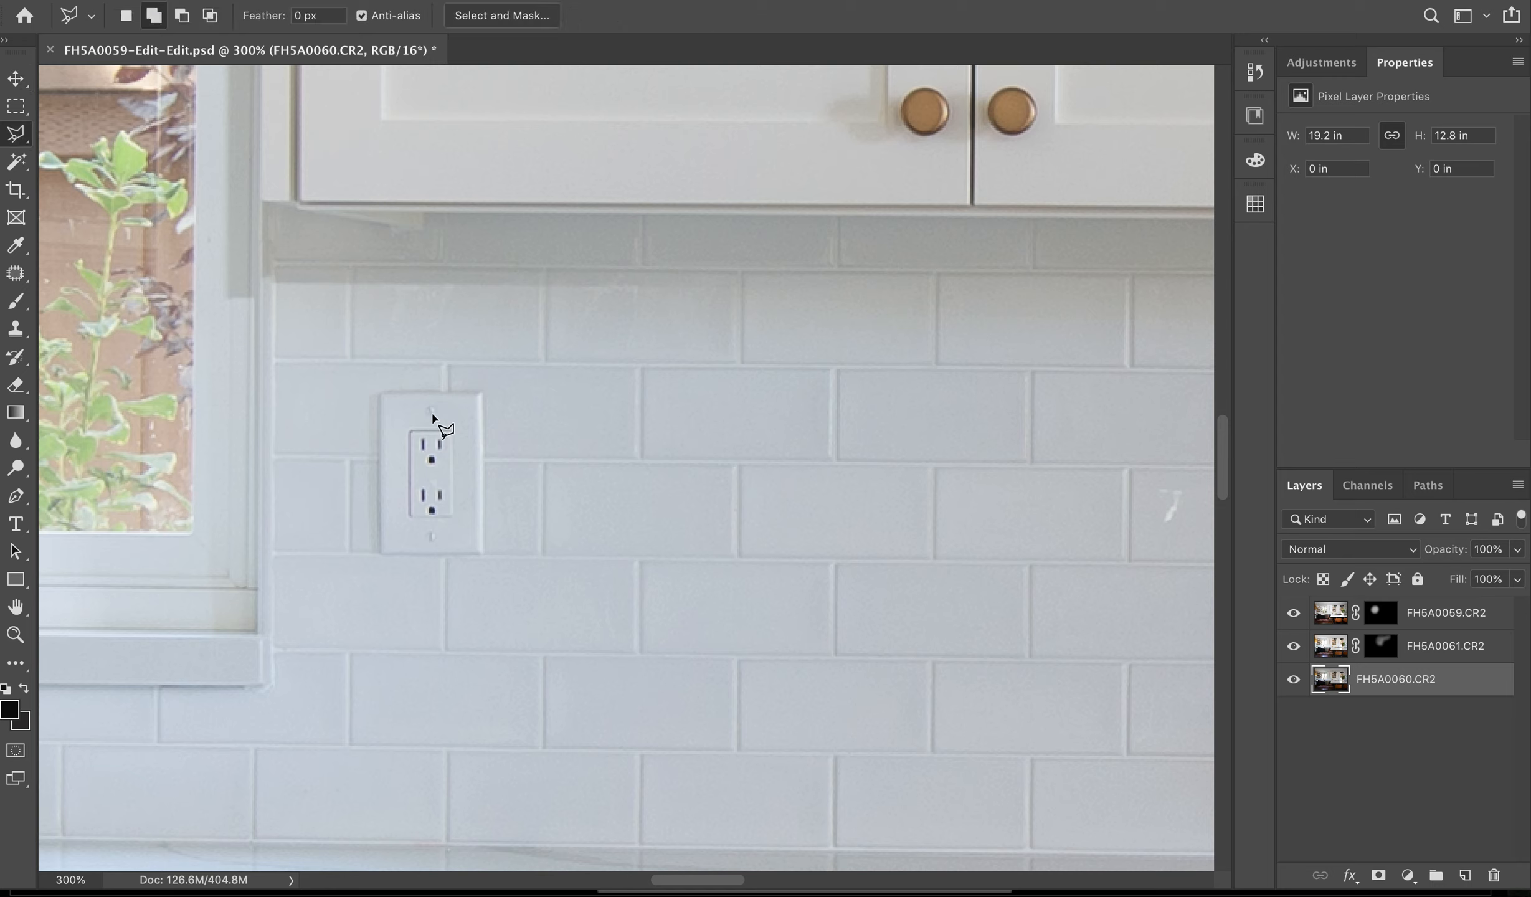
click(373, 377)
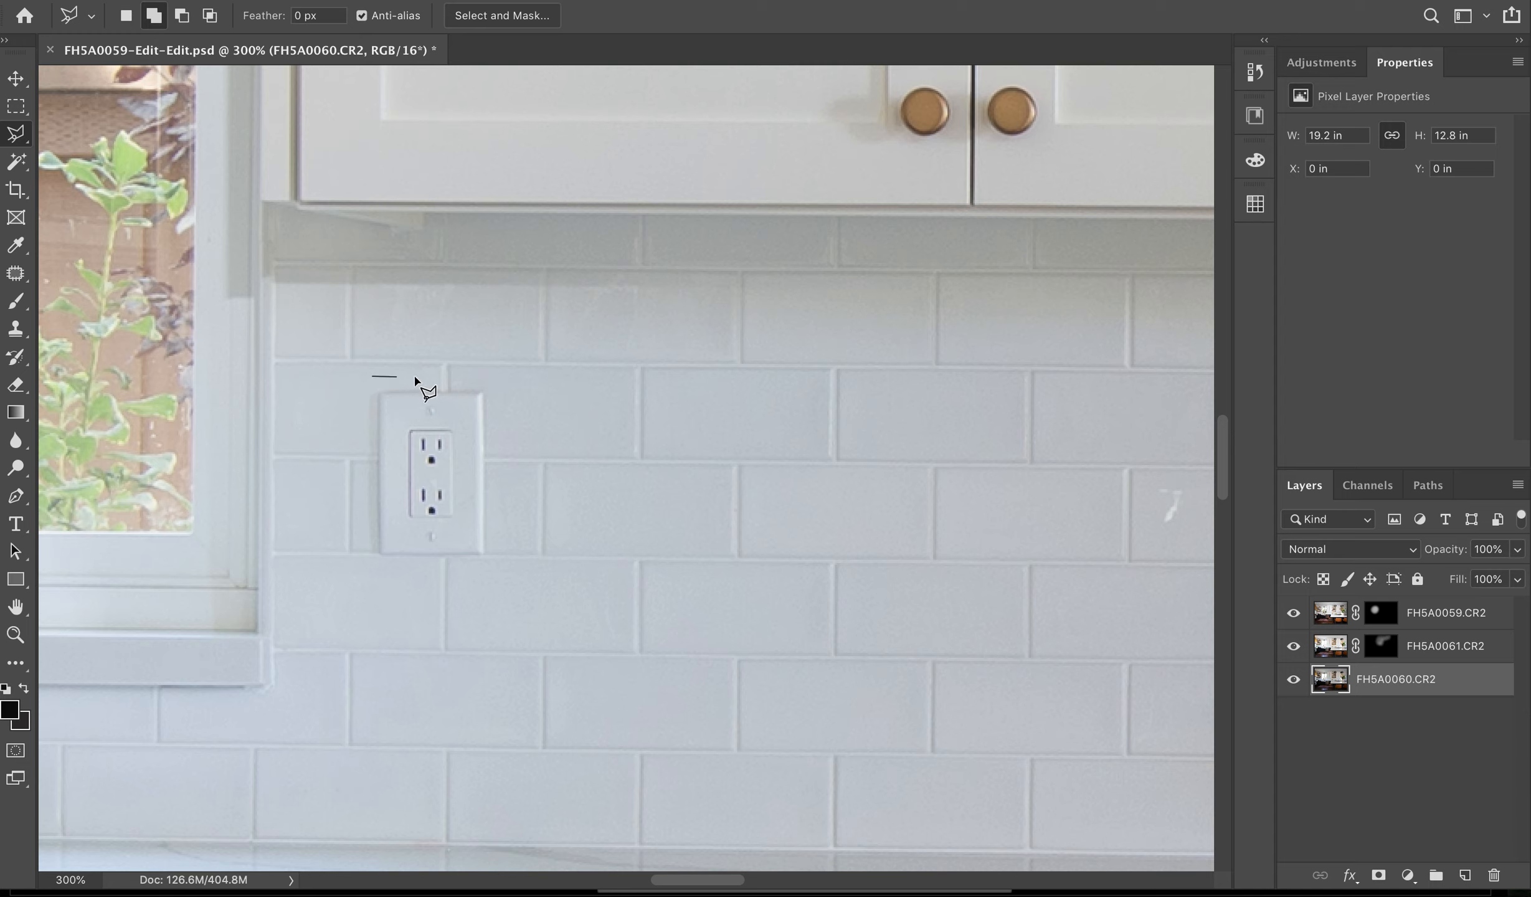
click(503, 378)
click(510, 479)
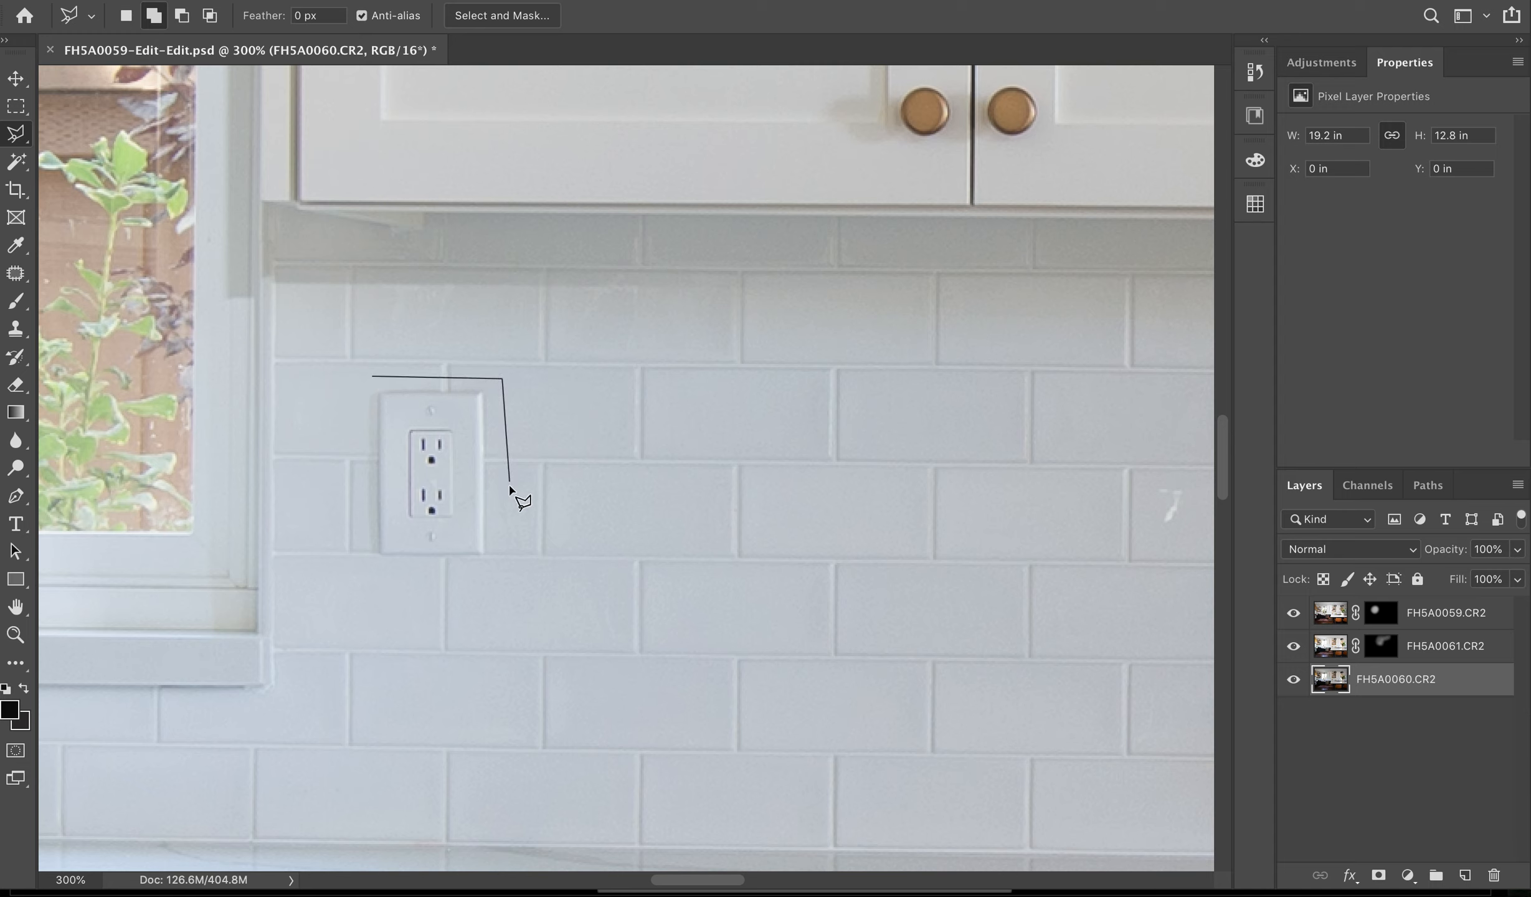
click(503, 576)
click(405, 586)
click(361, 546)
click(354, 424)
click(370, 376)
right_click(438, 491)
click(456, 502)
key(v)
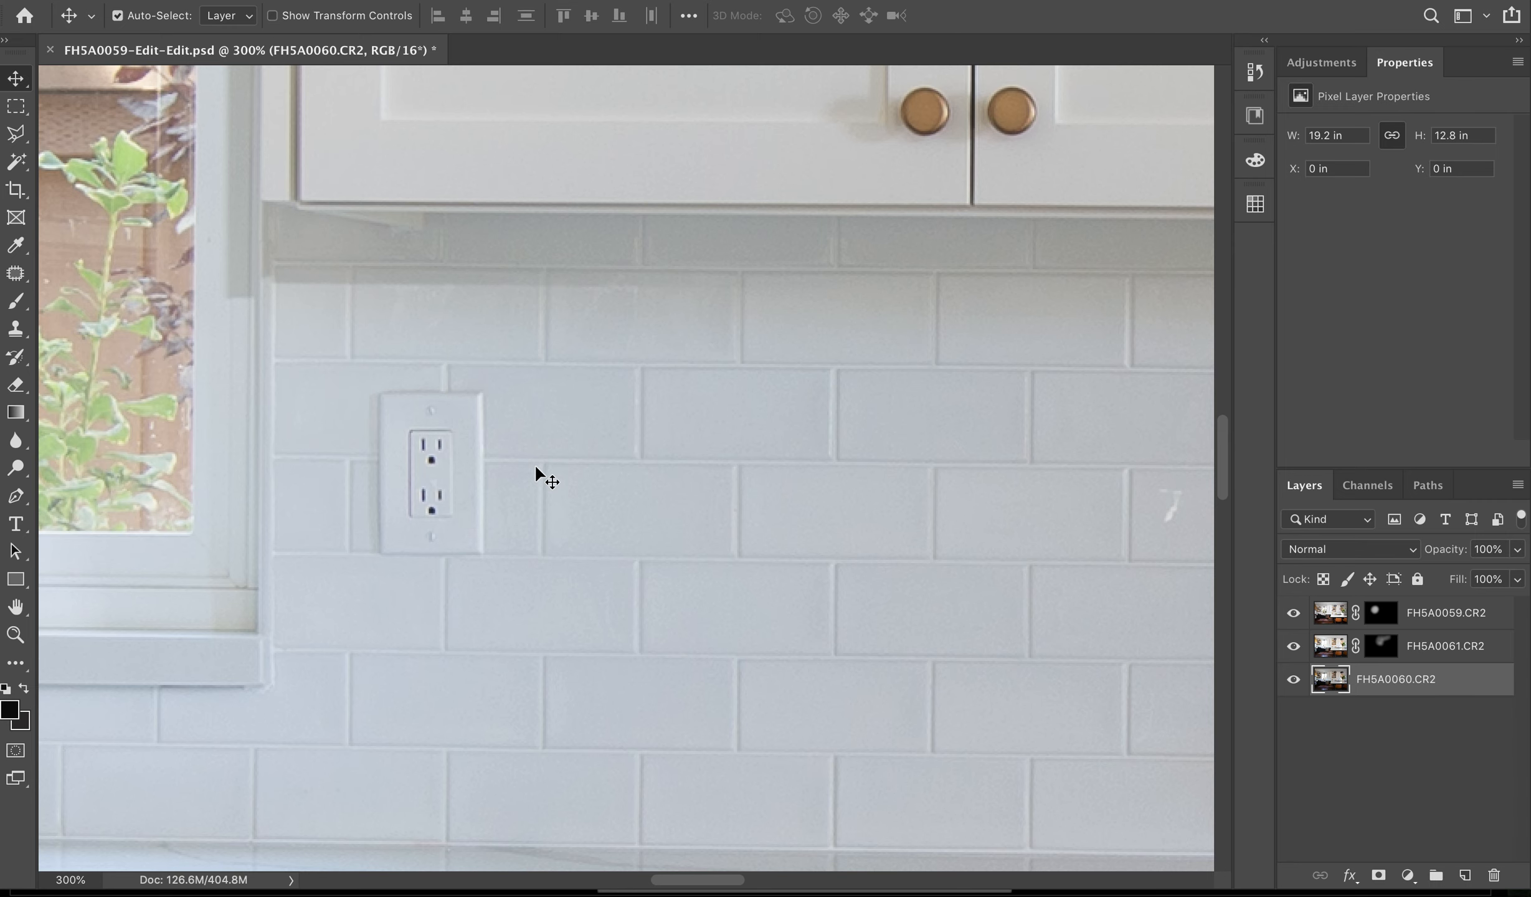
key(super+0)
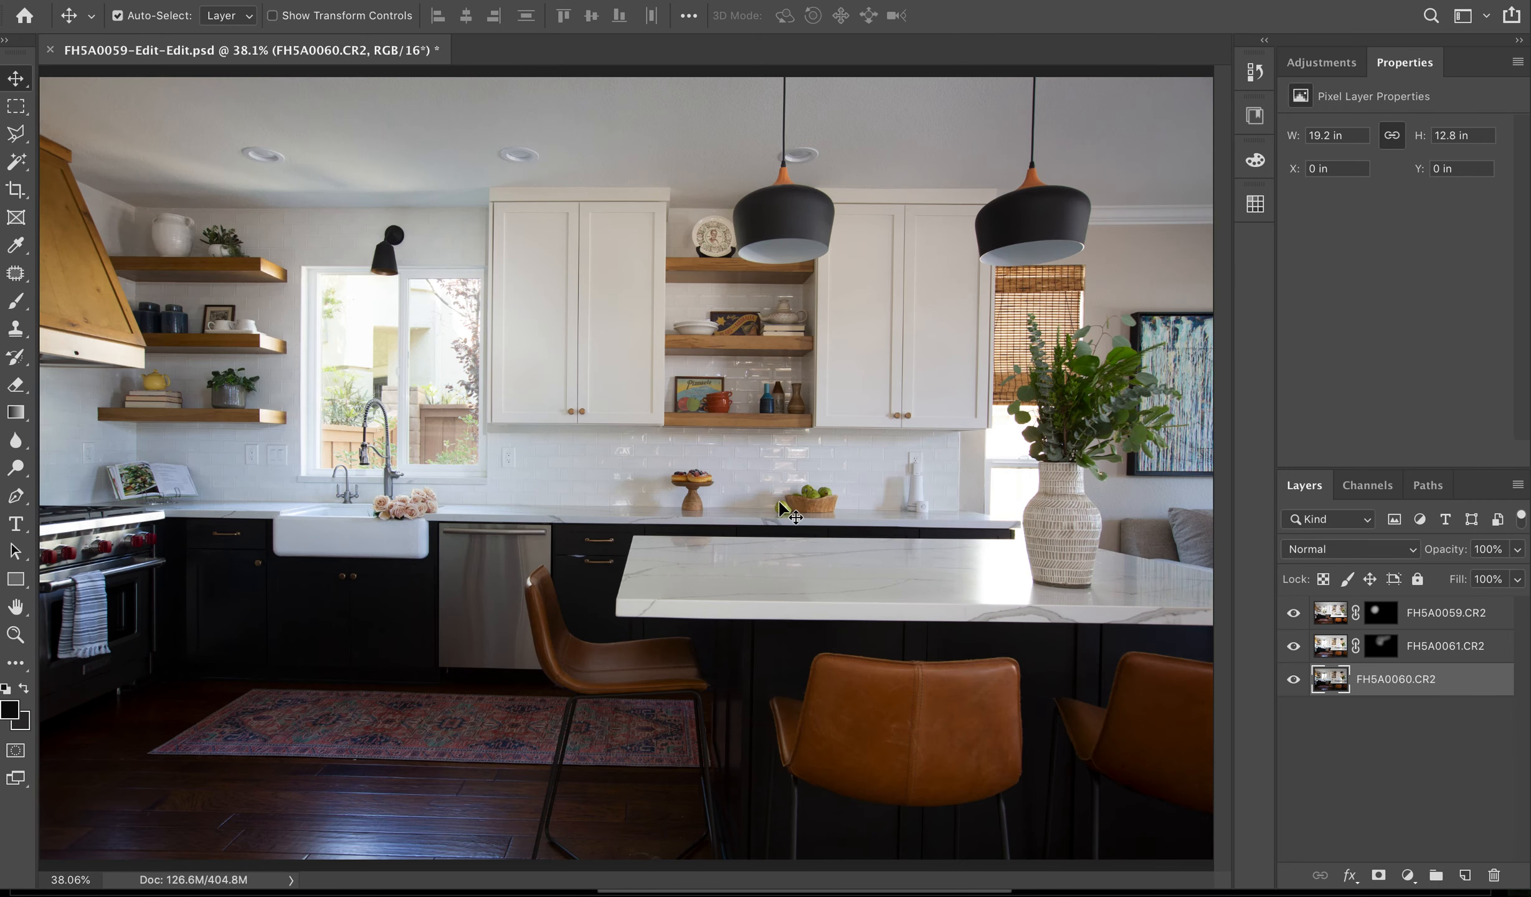
- Outline the recessed panel of the white upper cabinet door beside the bamboo-shaded window using the Polygonal Lasso tool
key(super+plus)
key(super+plus)
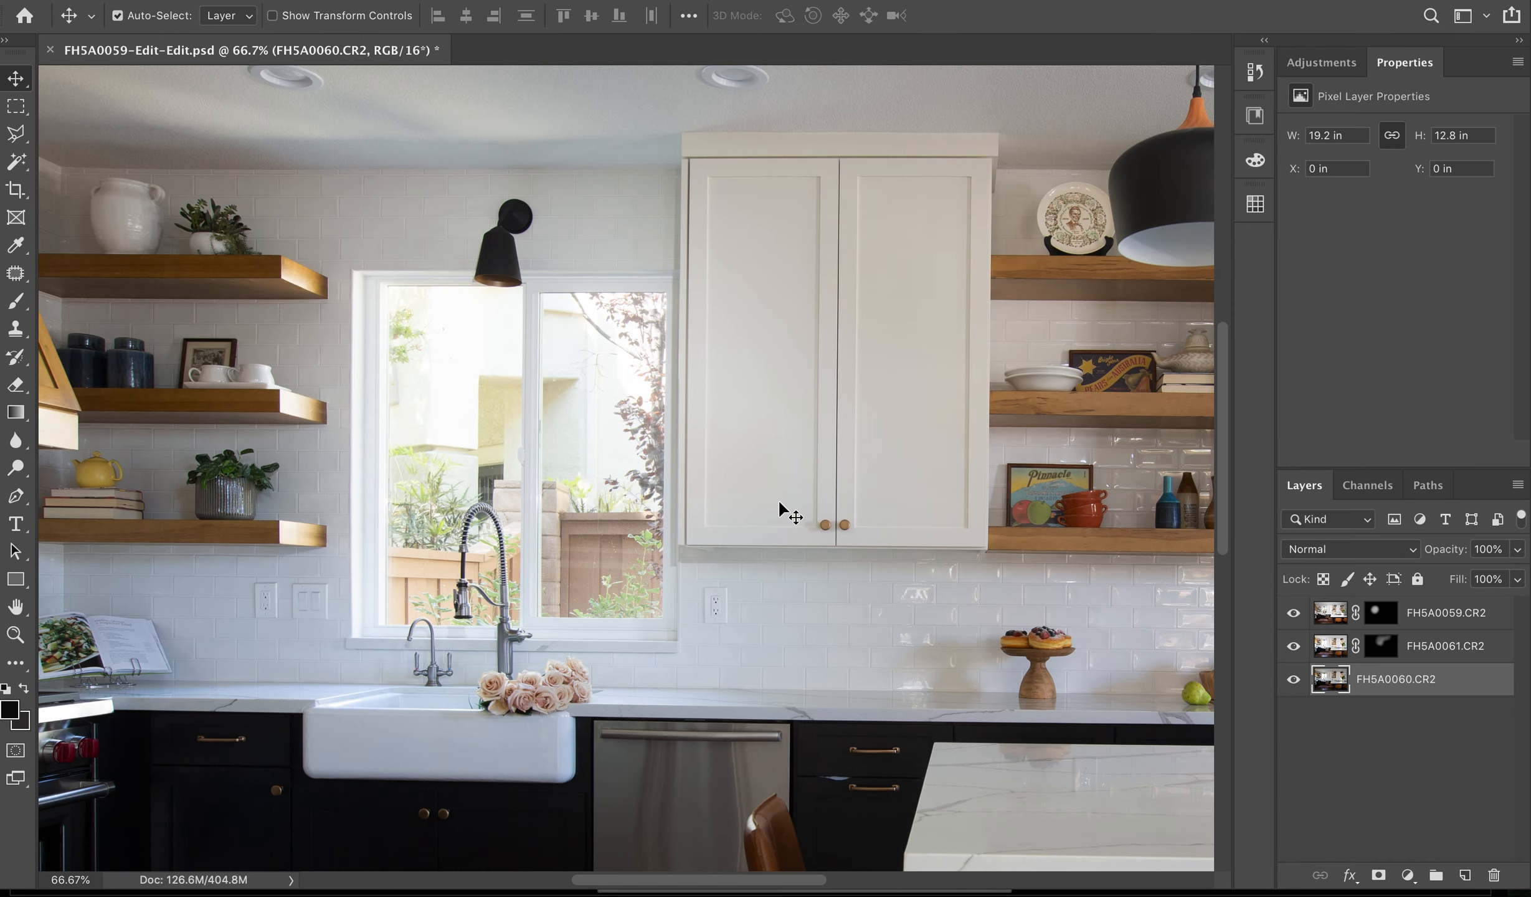
key(super+plus)
key(super+plus)
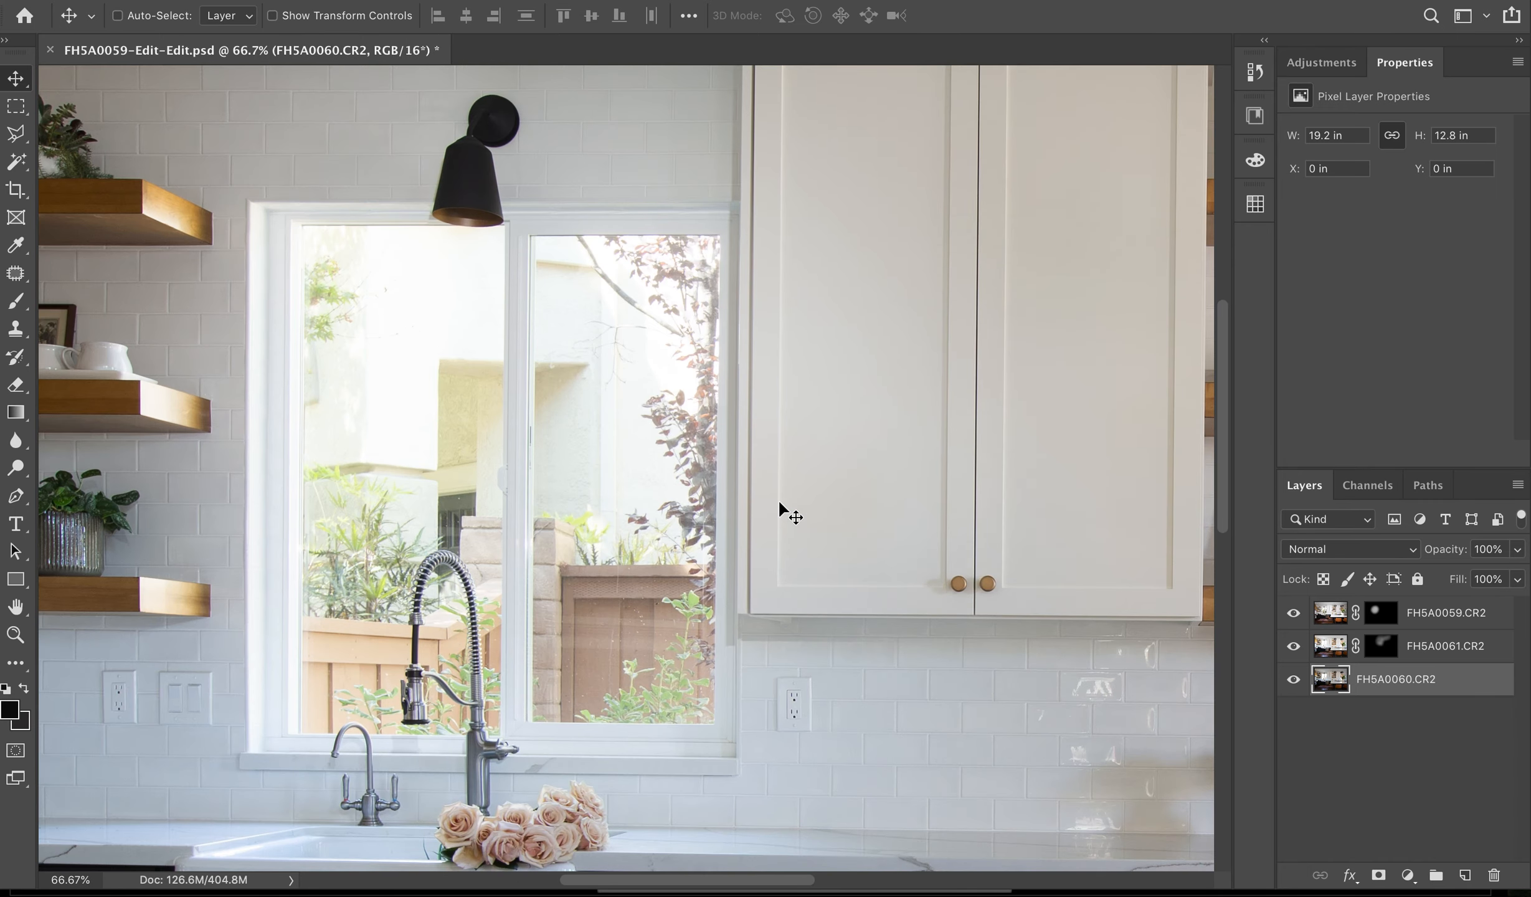
key(super+plus)
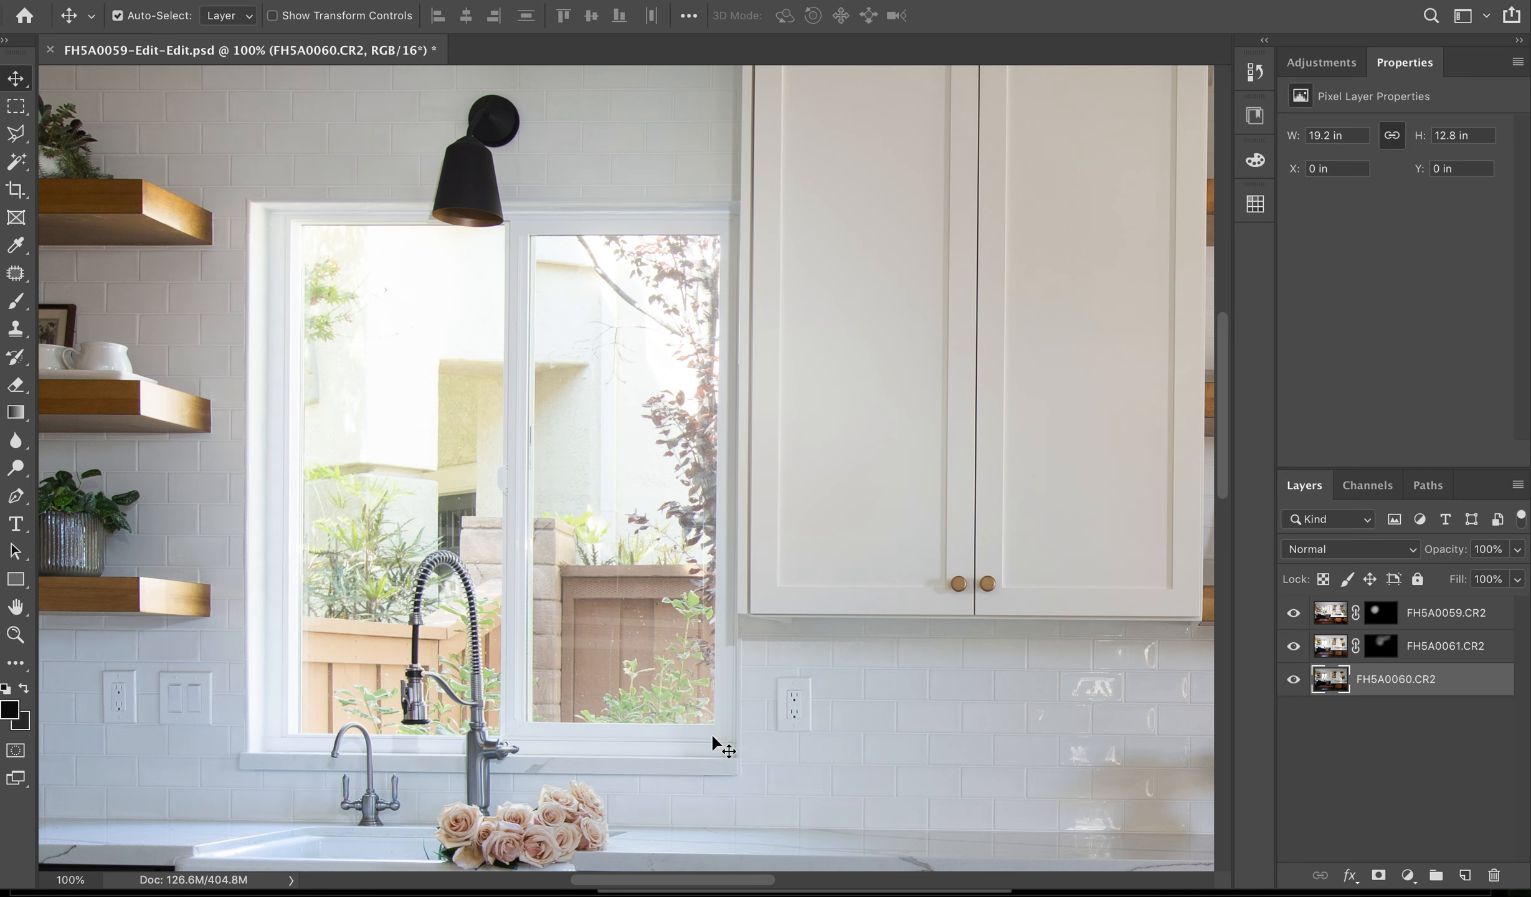
key(l)
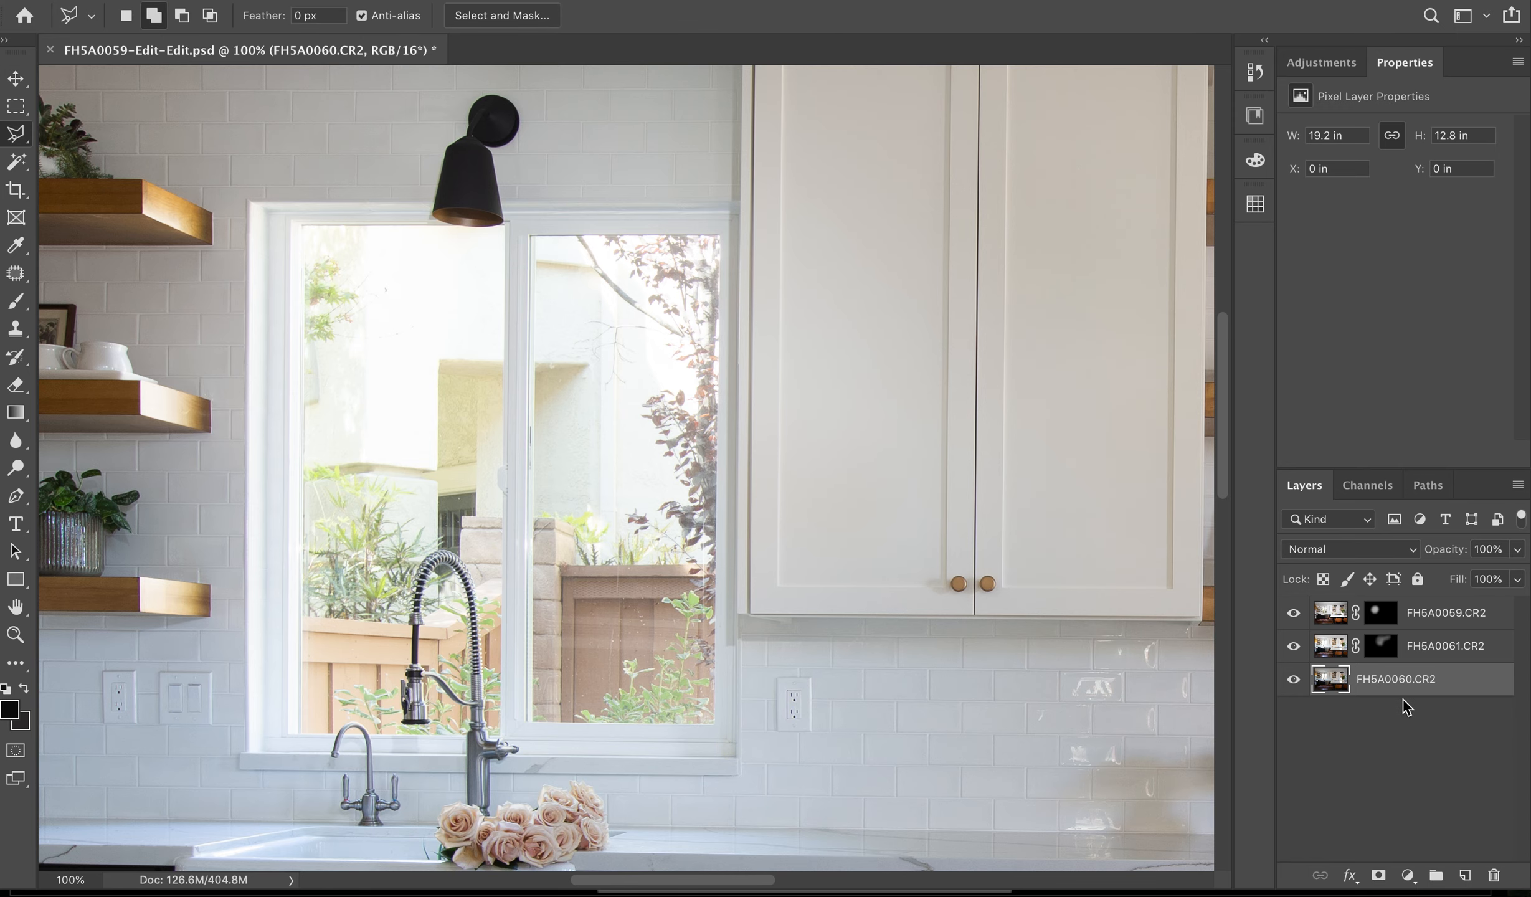
scroll(783, 812, right, 15)
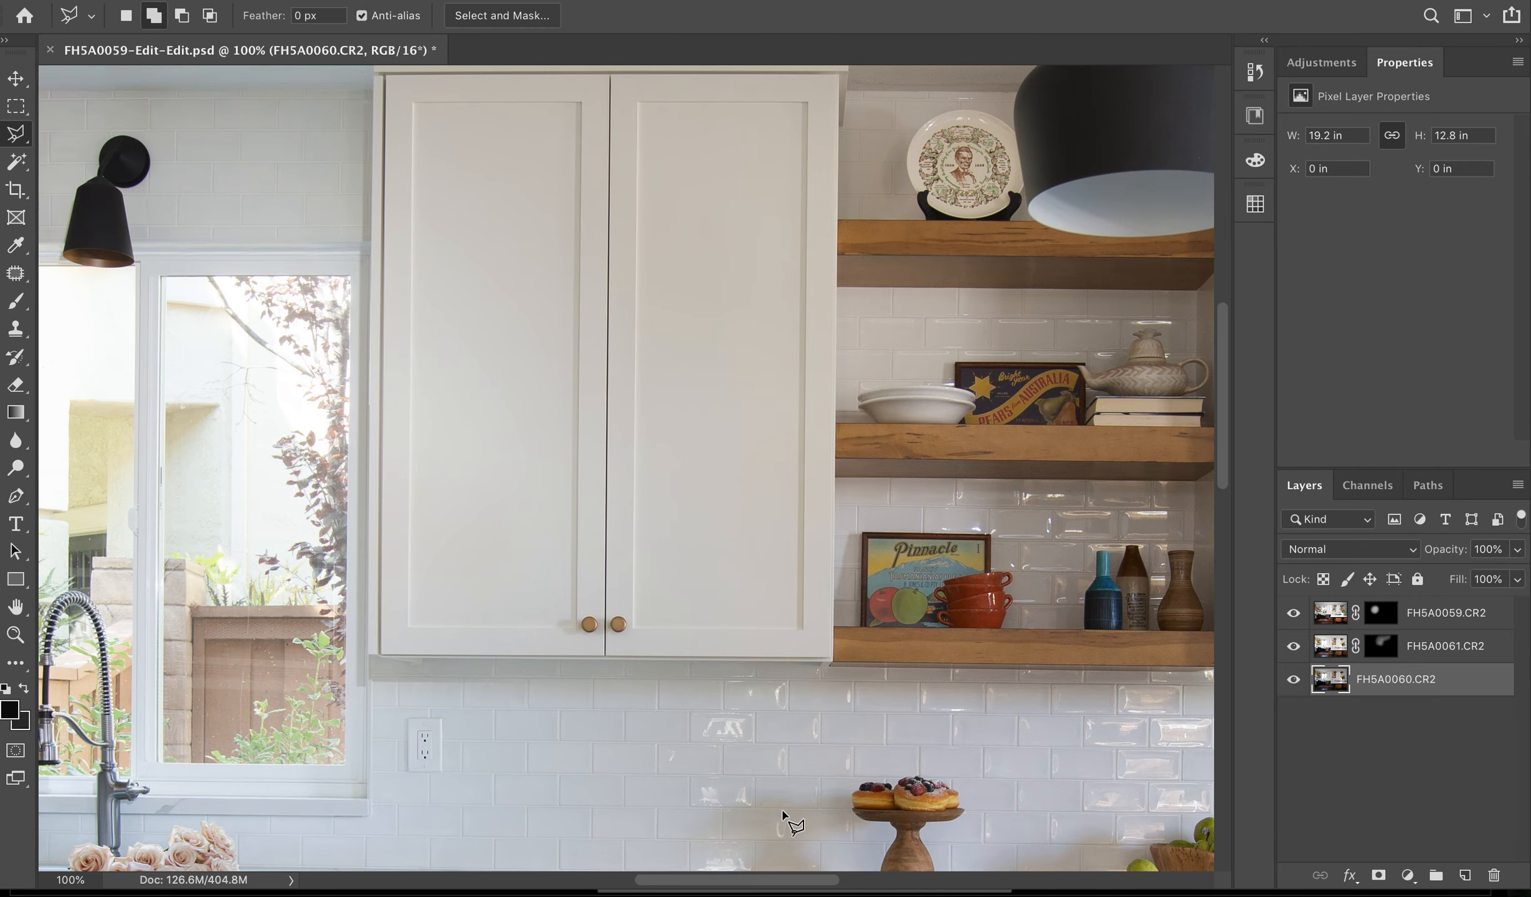
scroll(784, 812, down, 9)
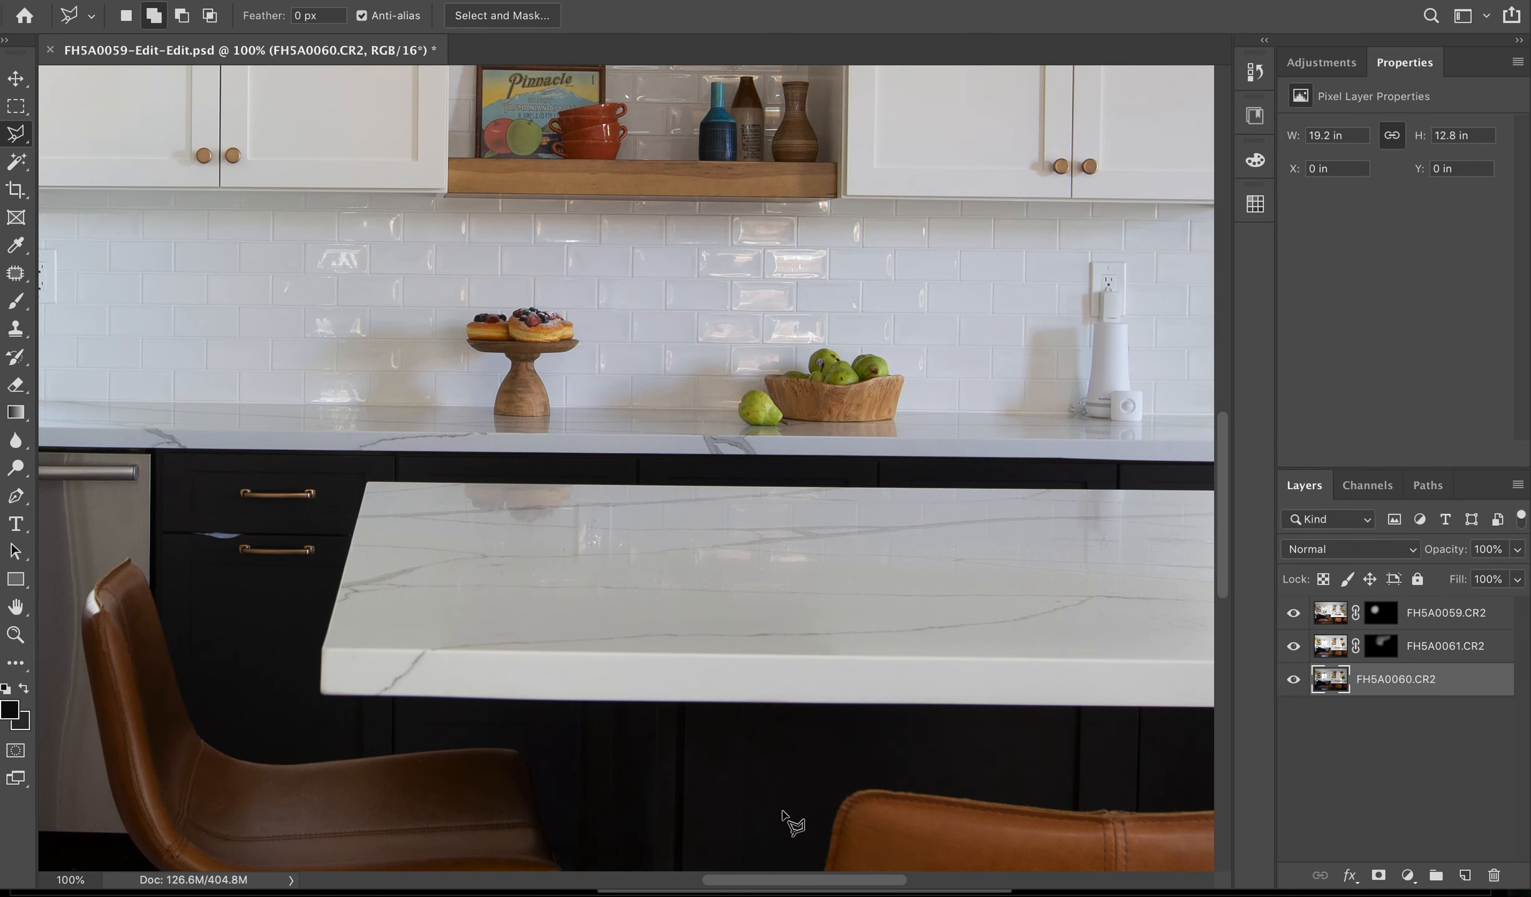
scroll(784, 812, right, 6)
scroll(784, 812, up, 4)
scroll(784, 812, up, 6)
scroll(784, 811, right, 3)
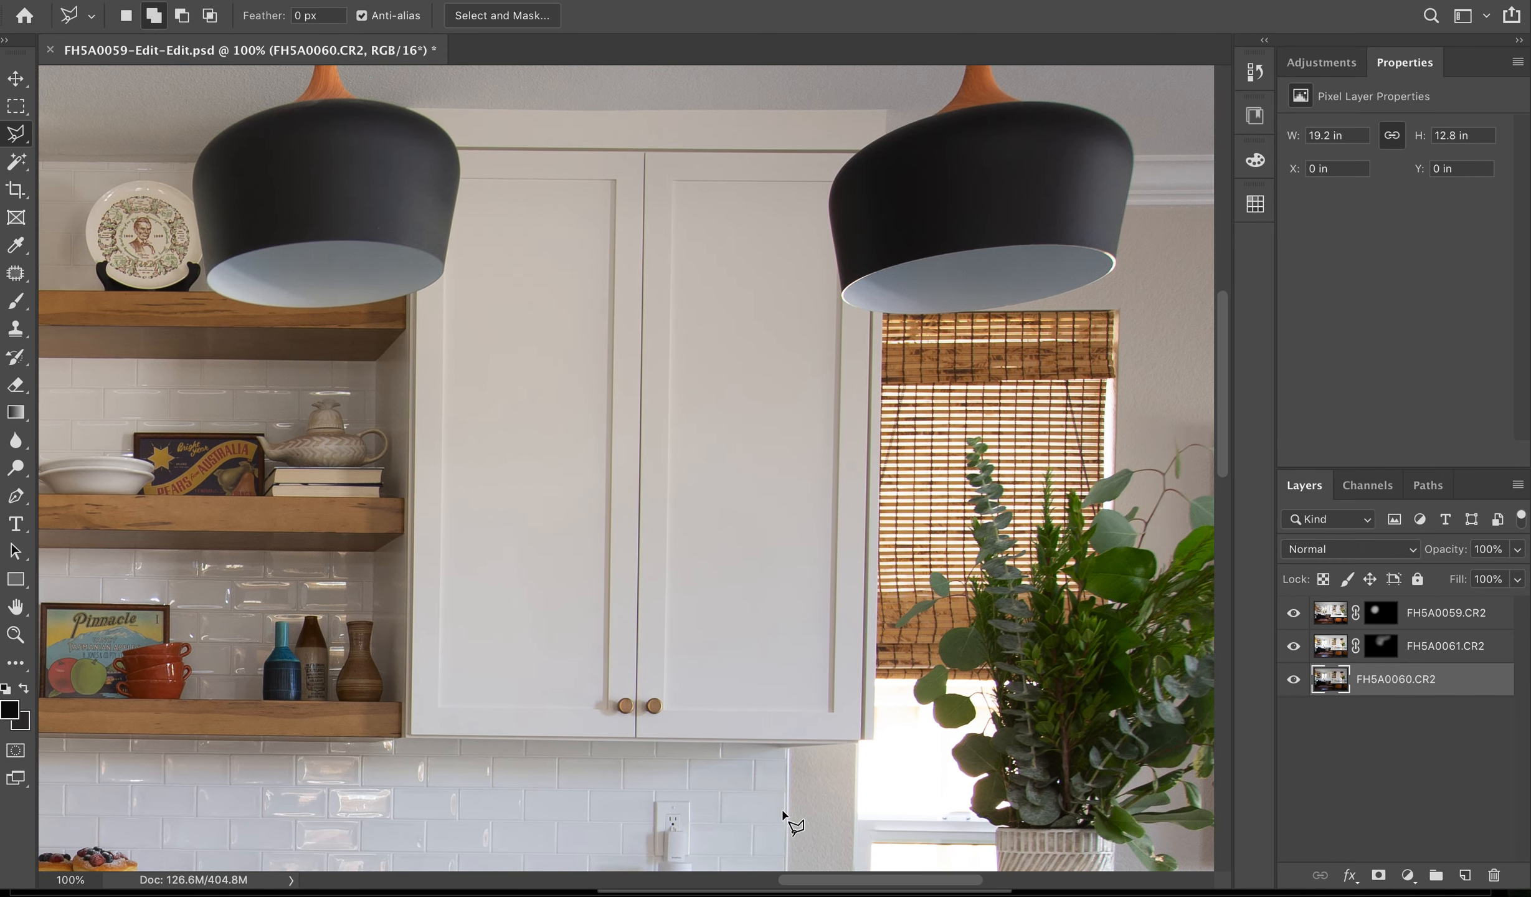
click(650, 709)
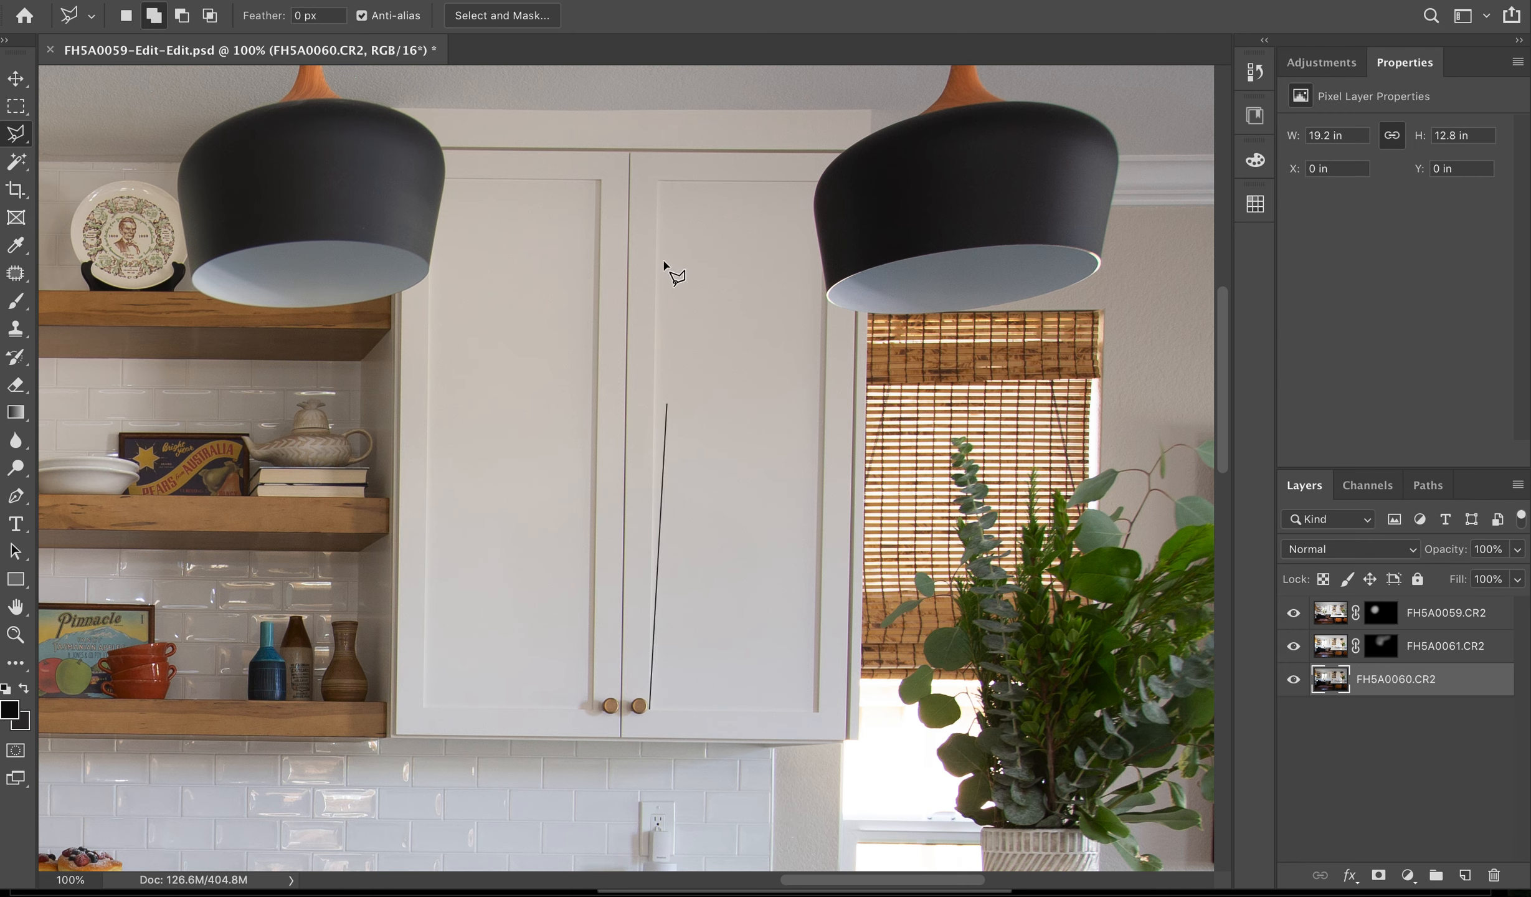
click(658, 182)
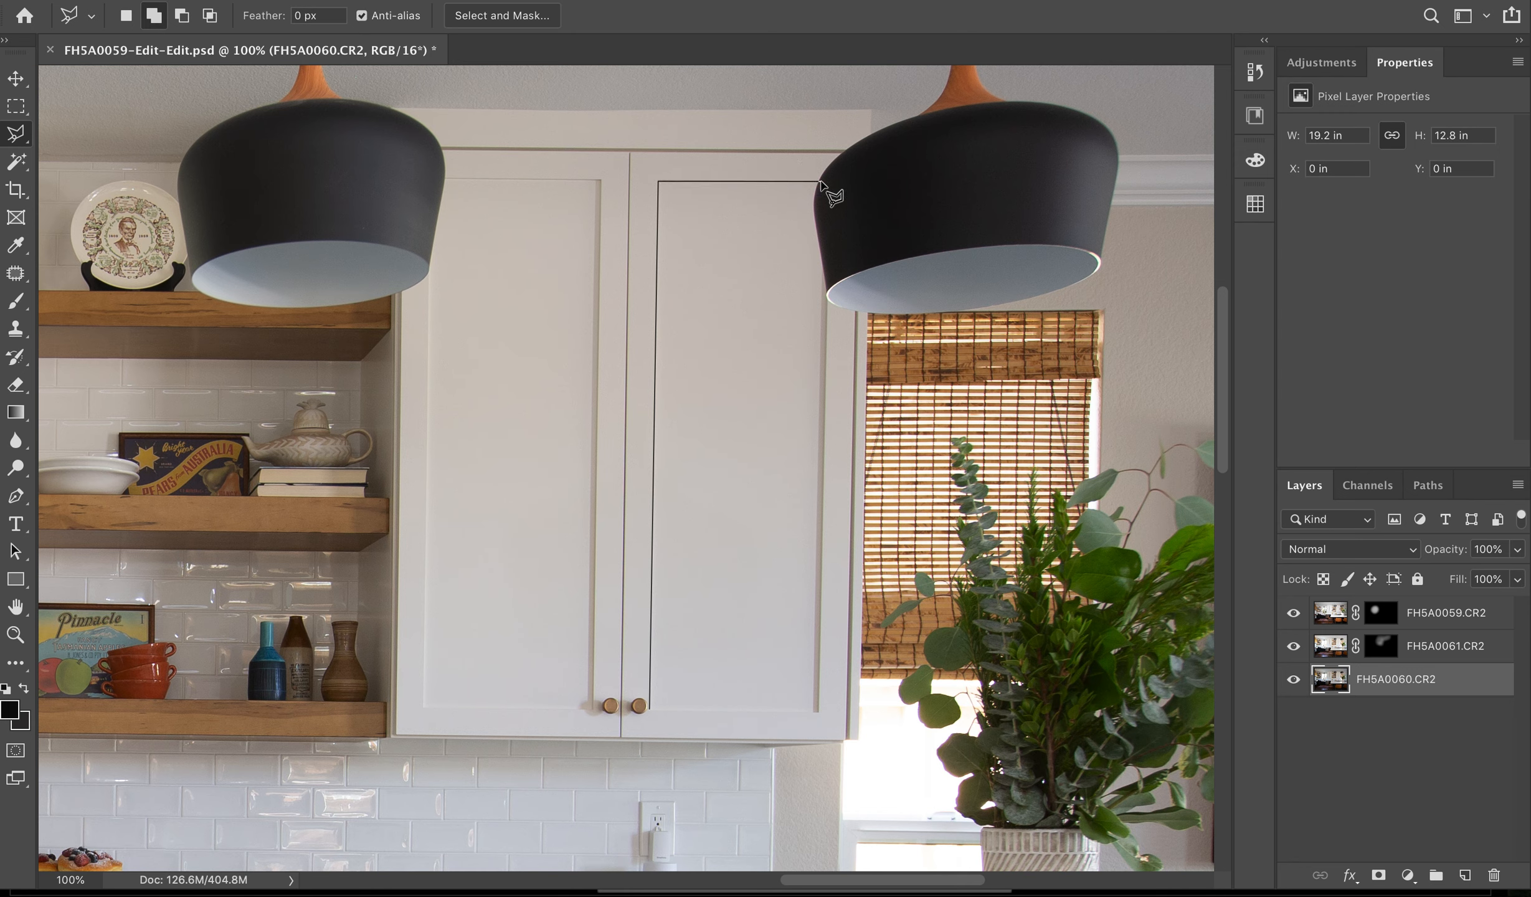
click(816, 712)
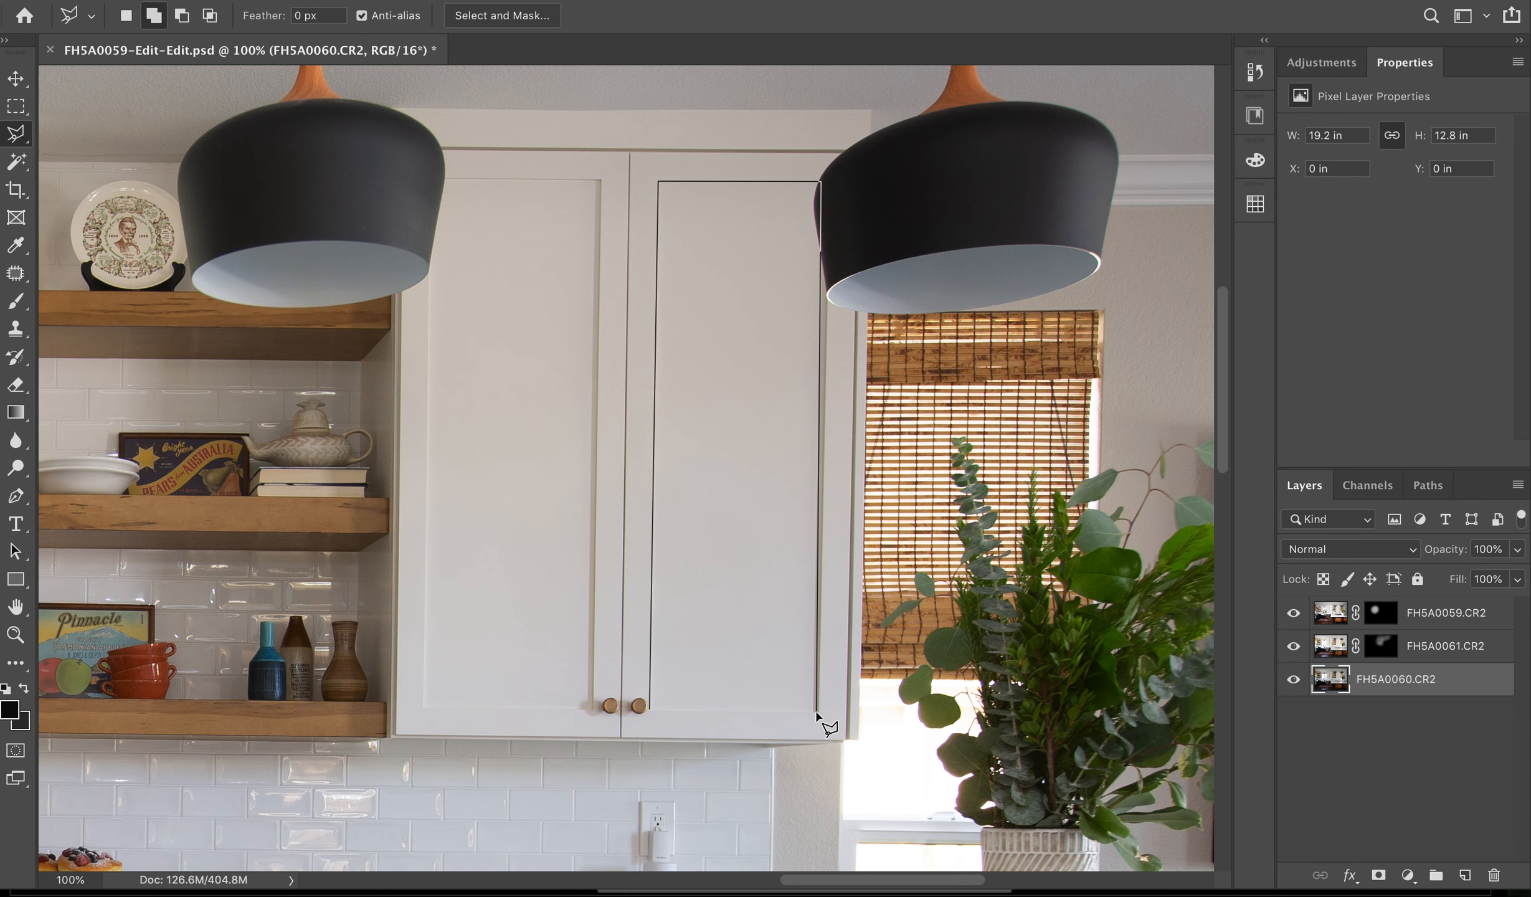
click(651, 710)
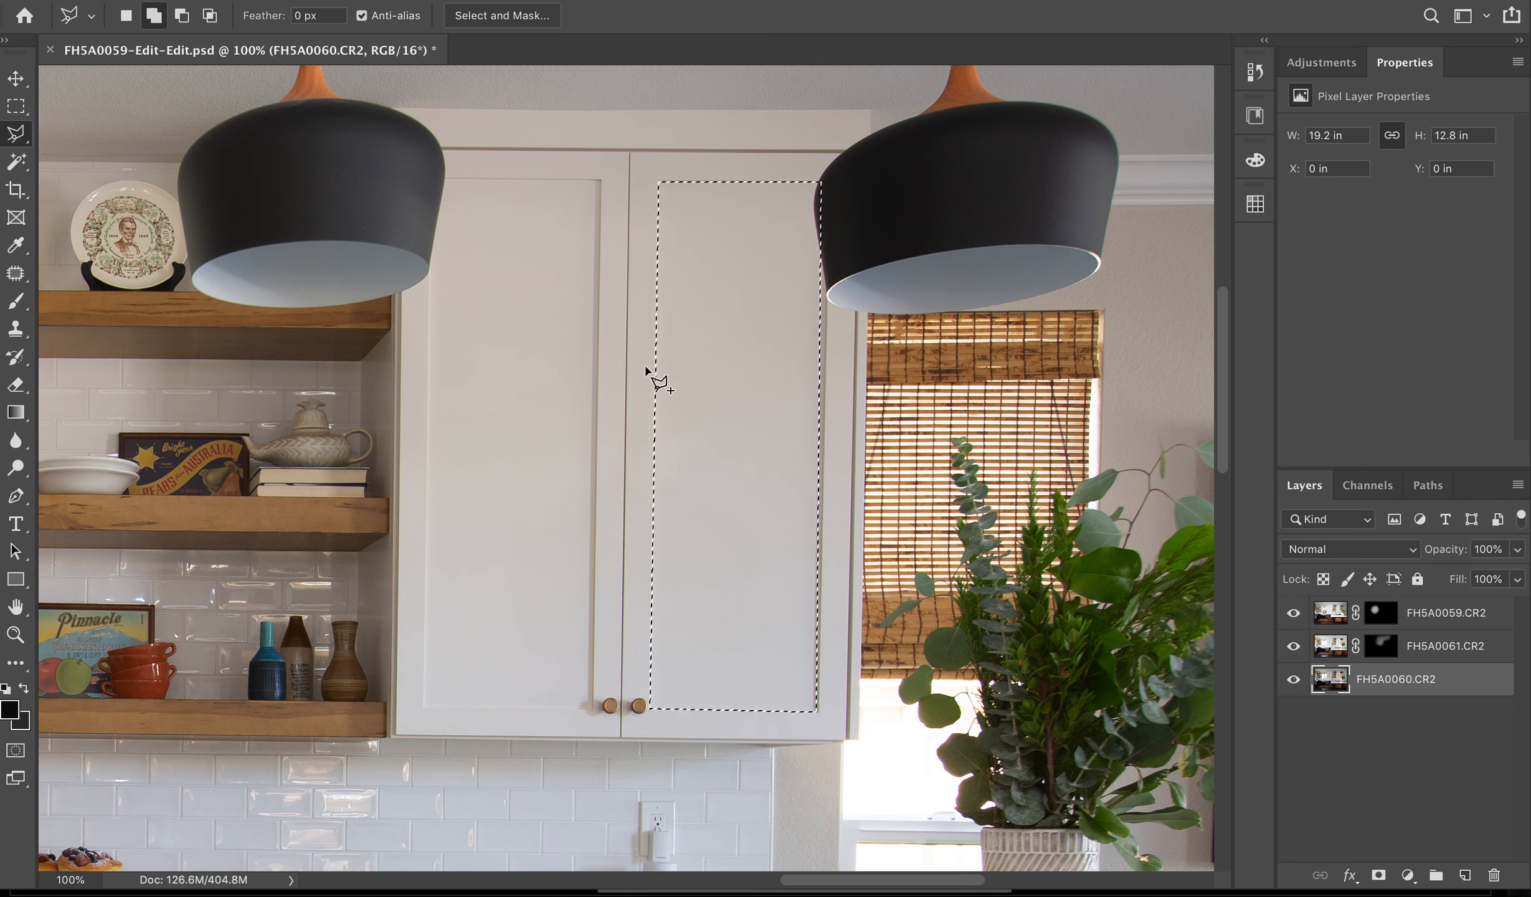
- Set up the Gradient tool with foreground color 0a0a0a and background color 242323
key(g)
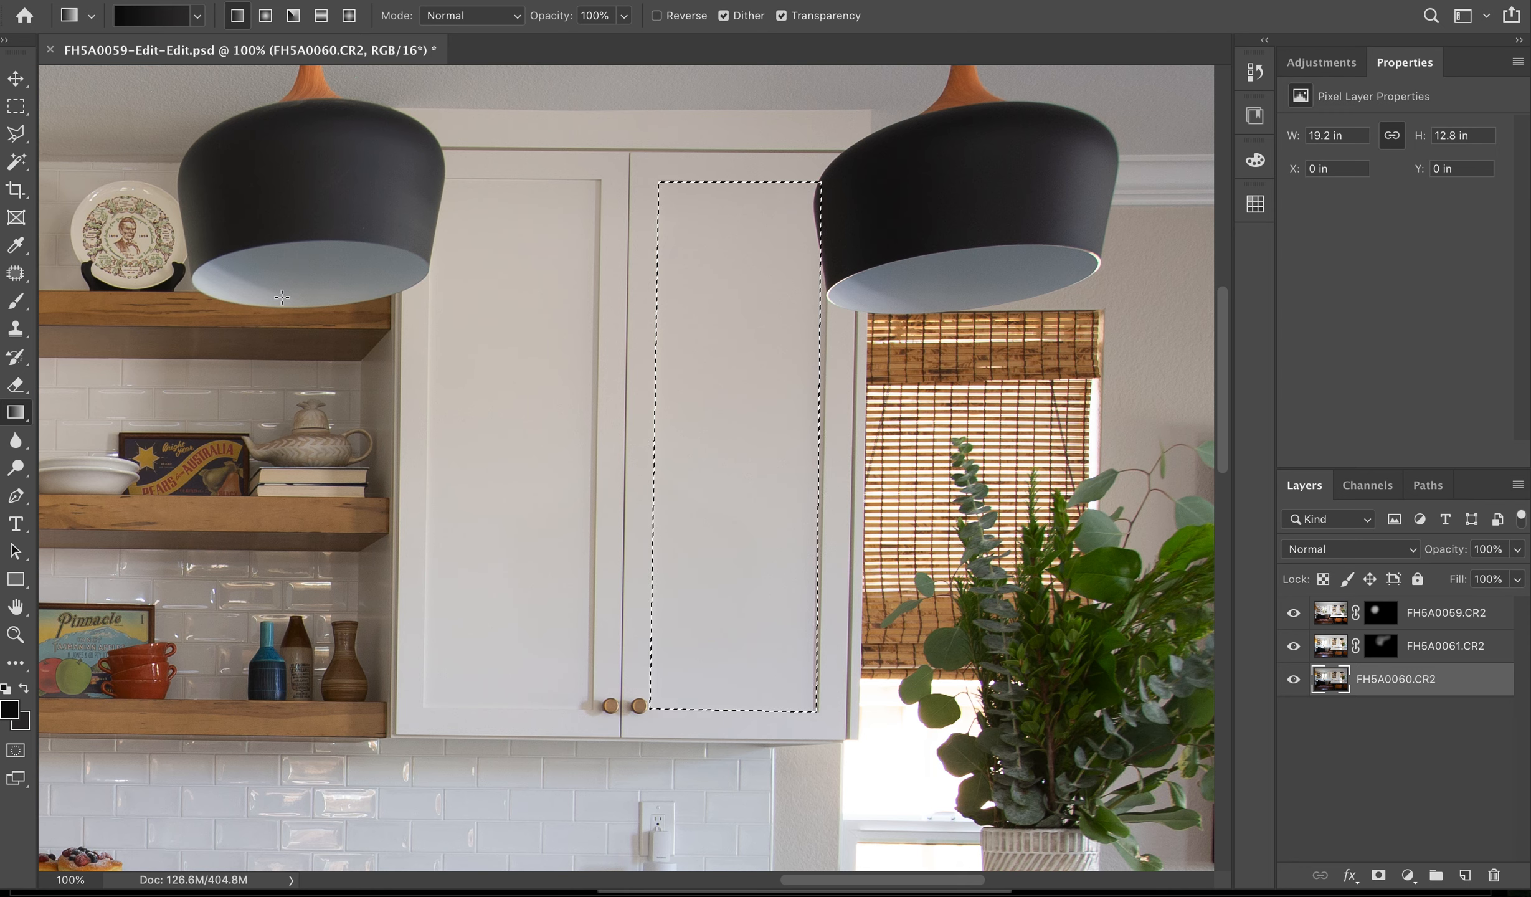
click(197, 17)
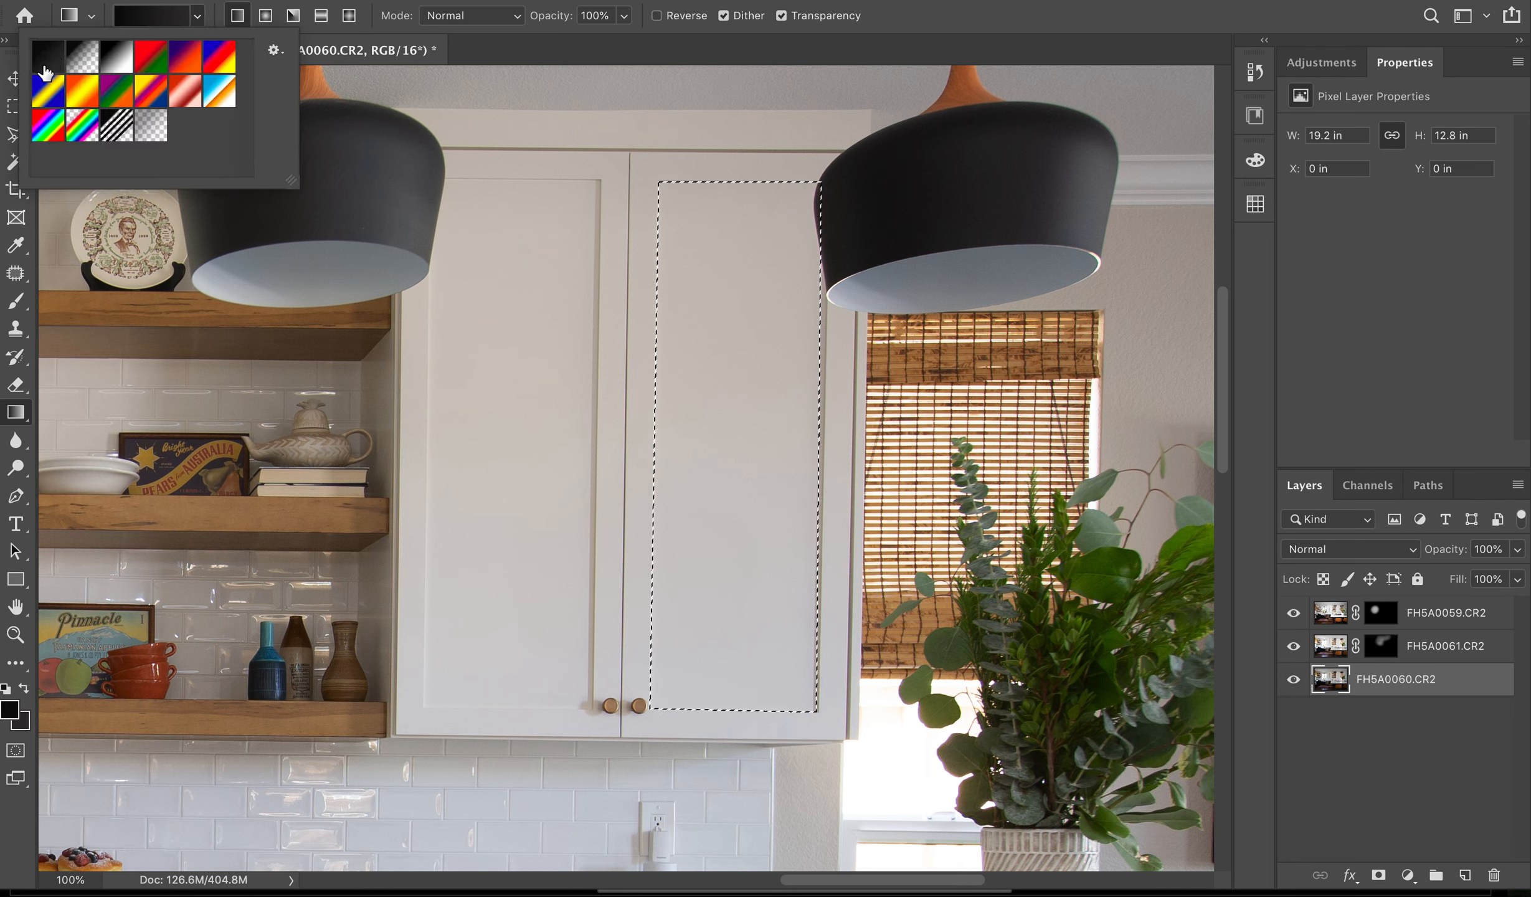
click(197, 21)
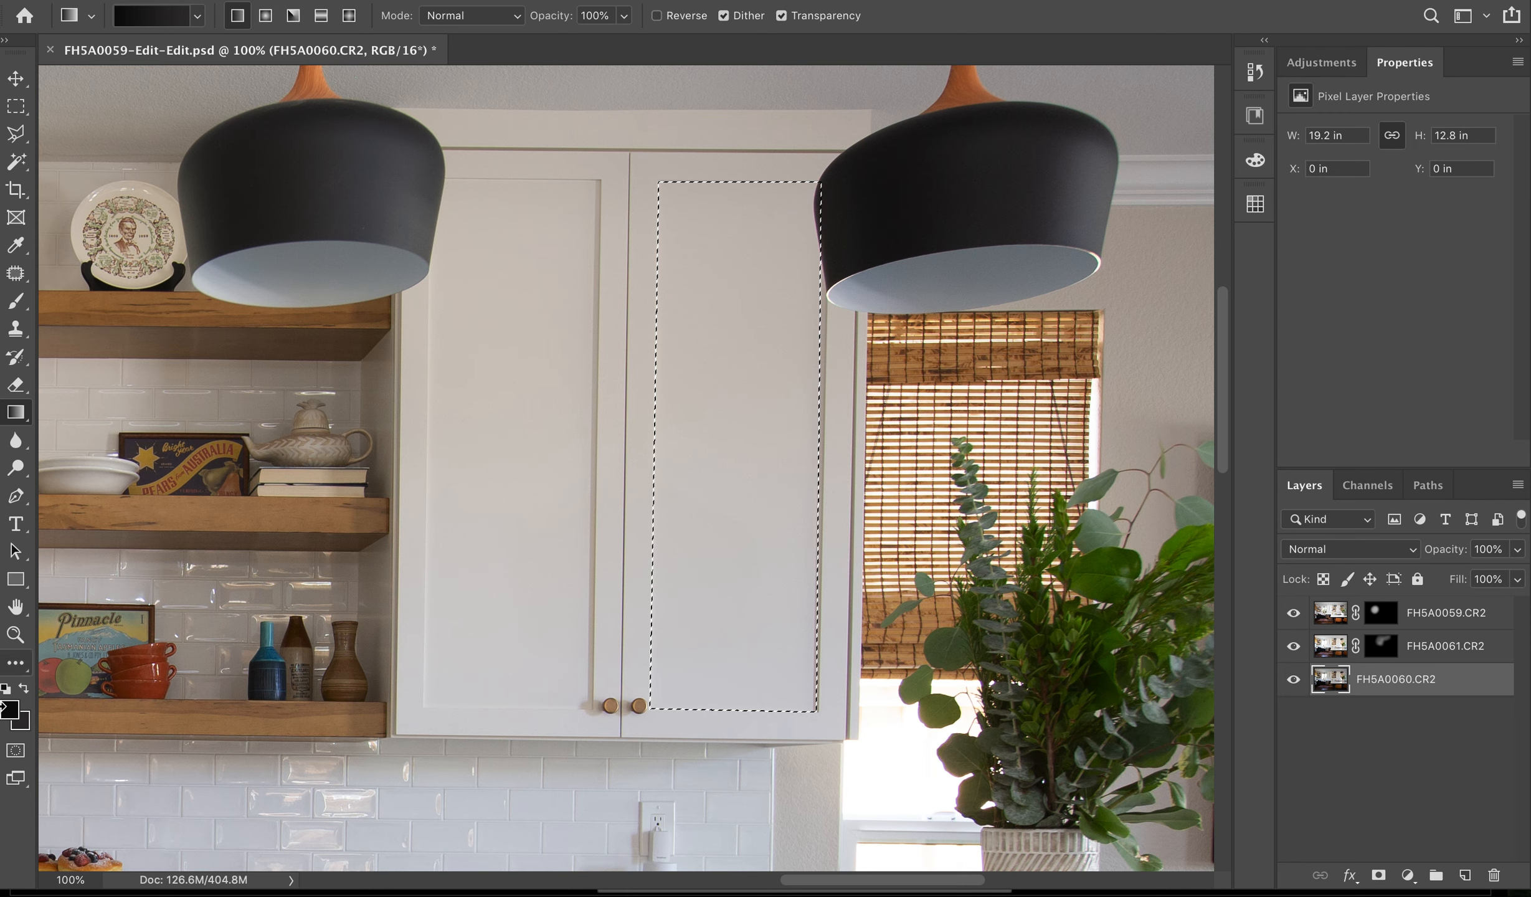
click(13, 710)
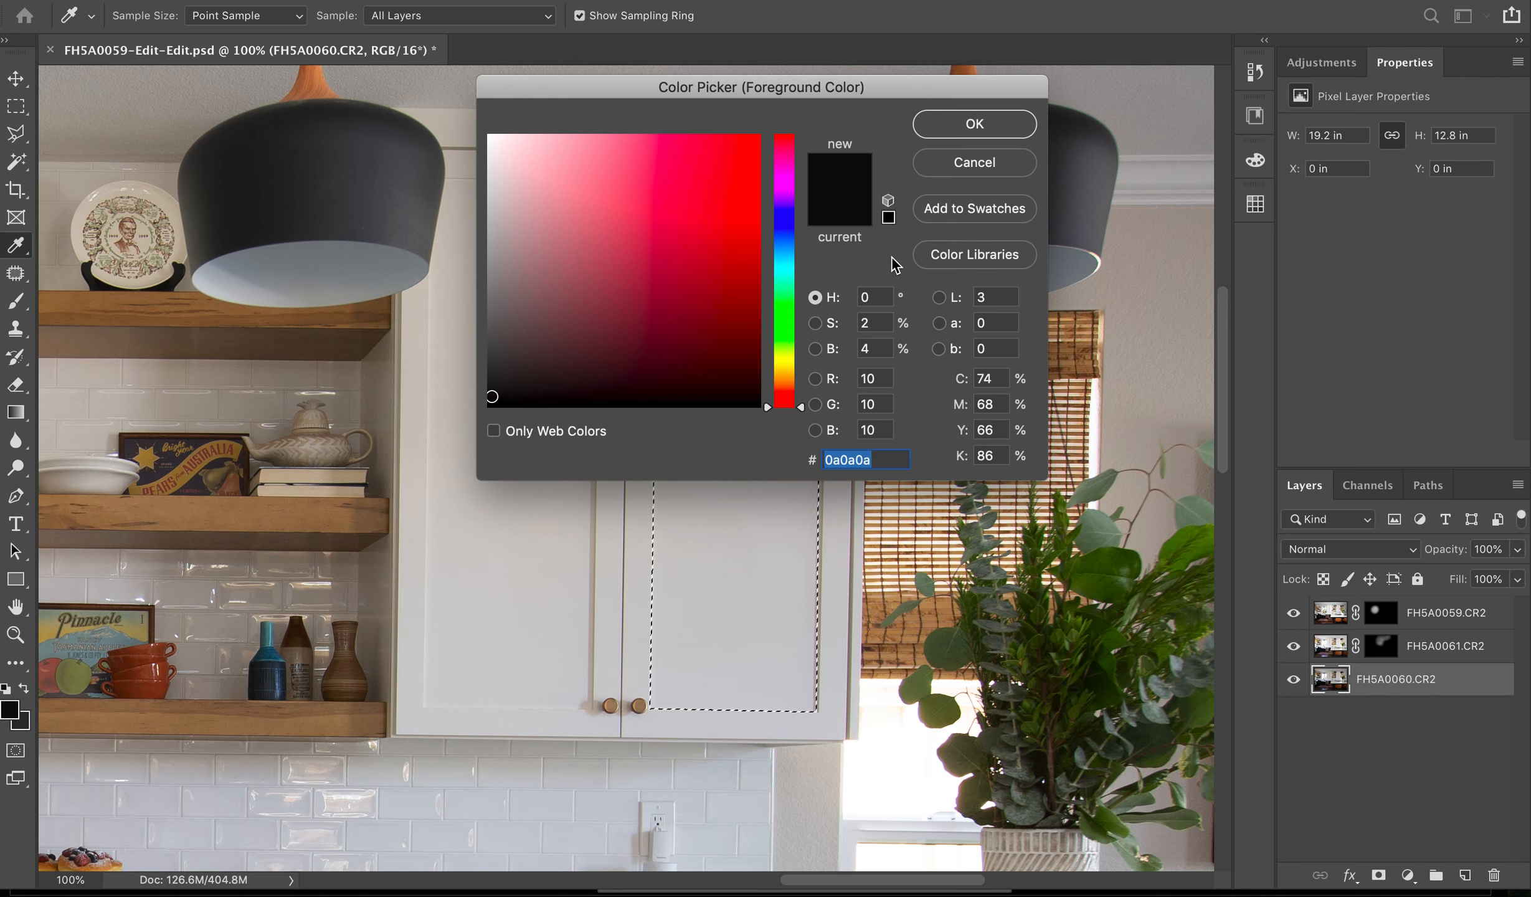
click(958, 126)
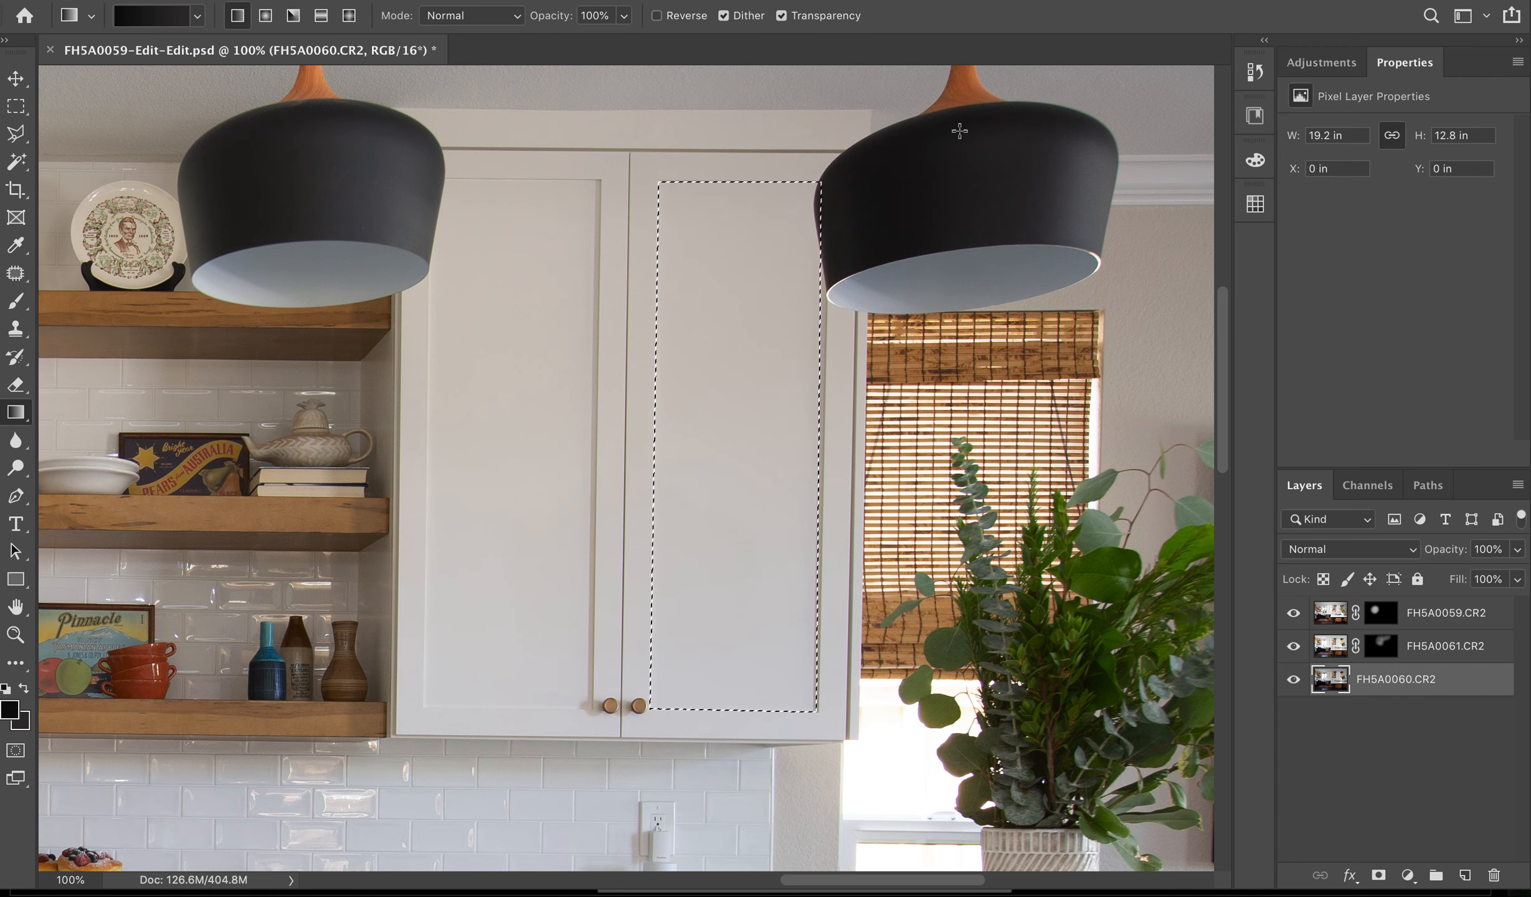
click(23, 723)
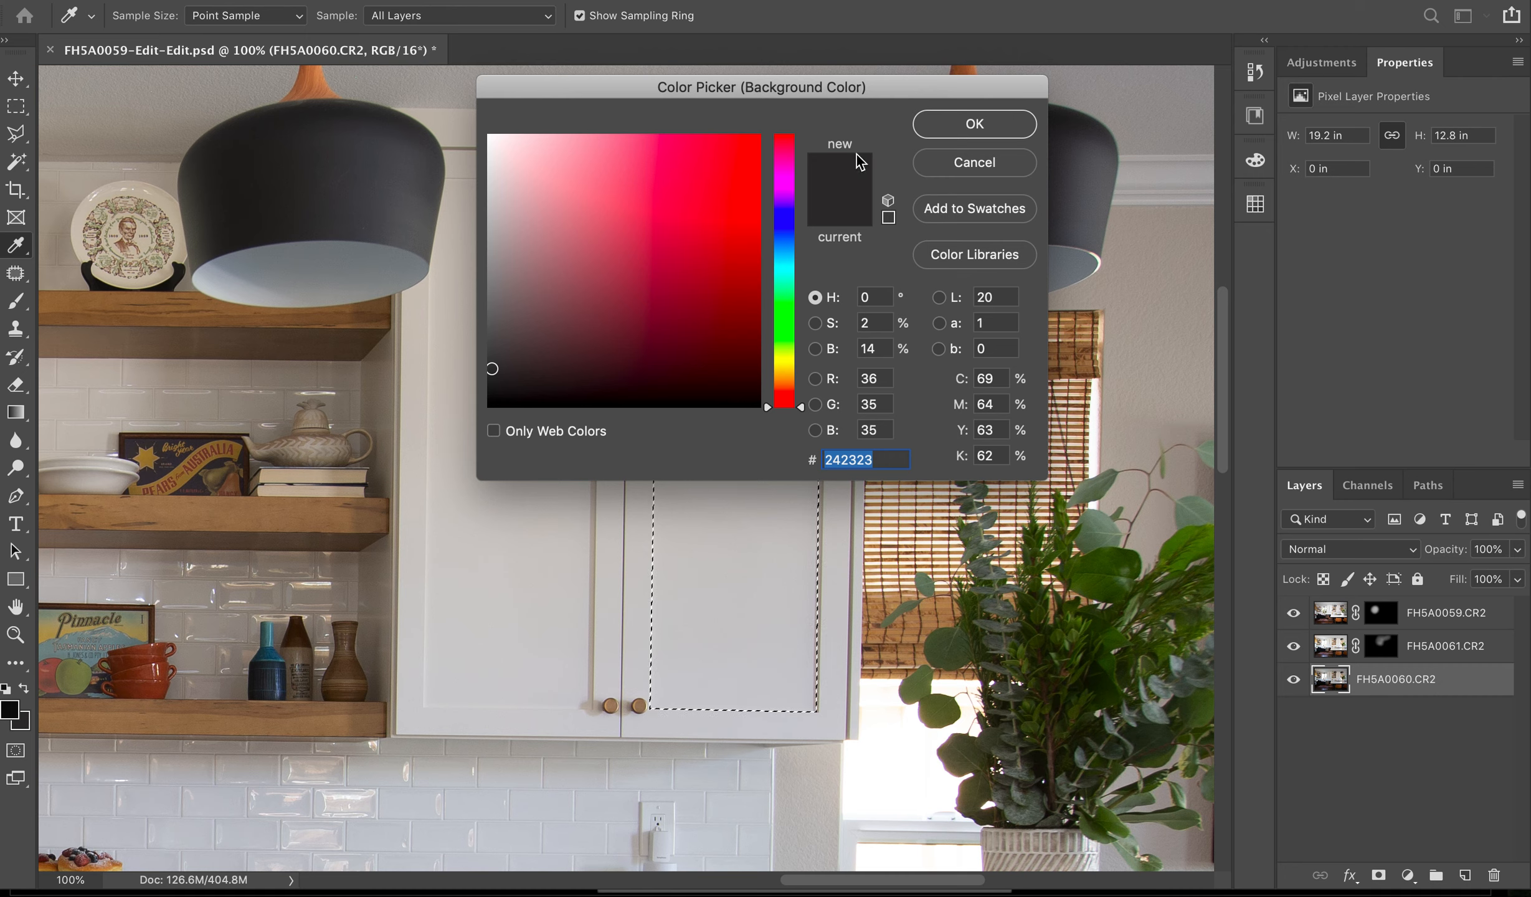
click(948, 131)
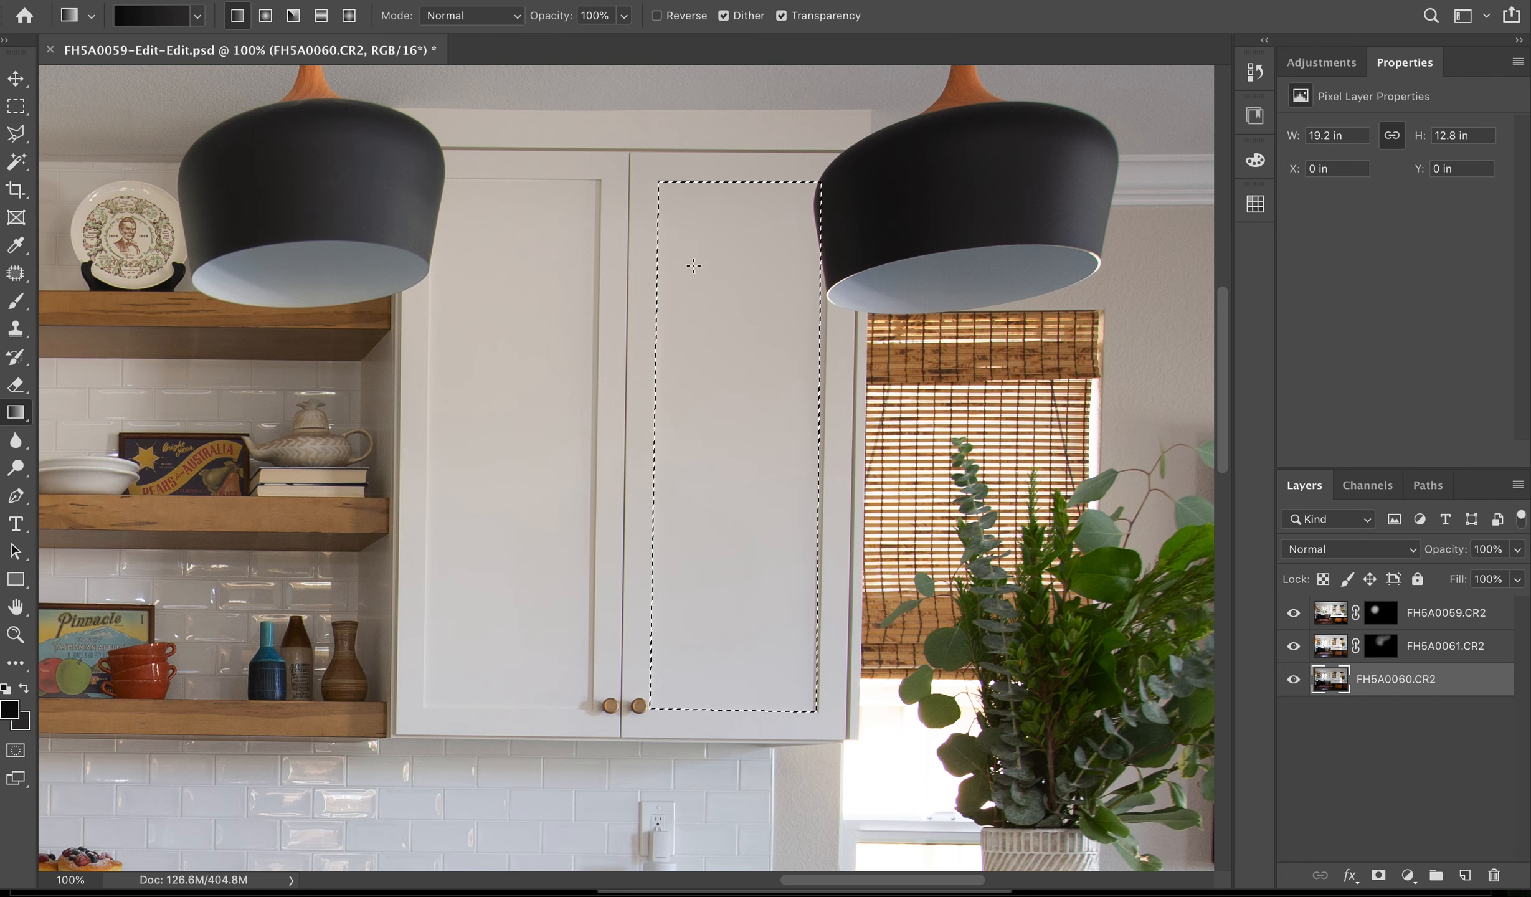
- Fill the selected cabinet door panel with a diagonal linear gradient and clear the selection
drag(519, 107, 932, 799)
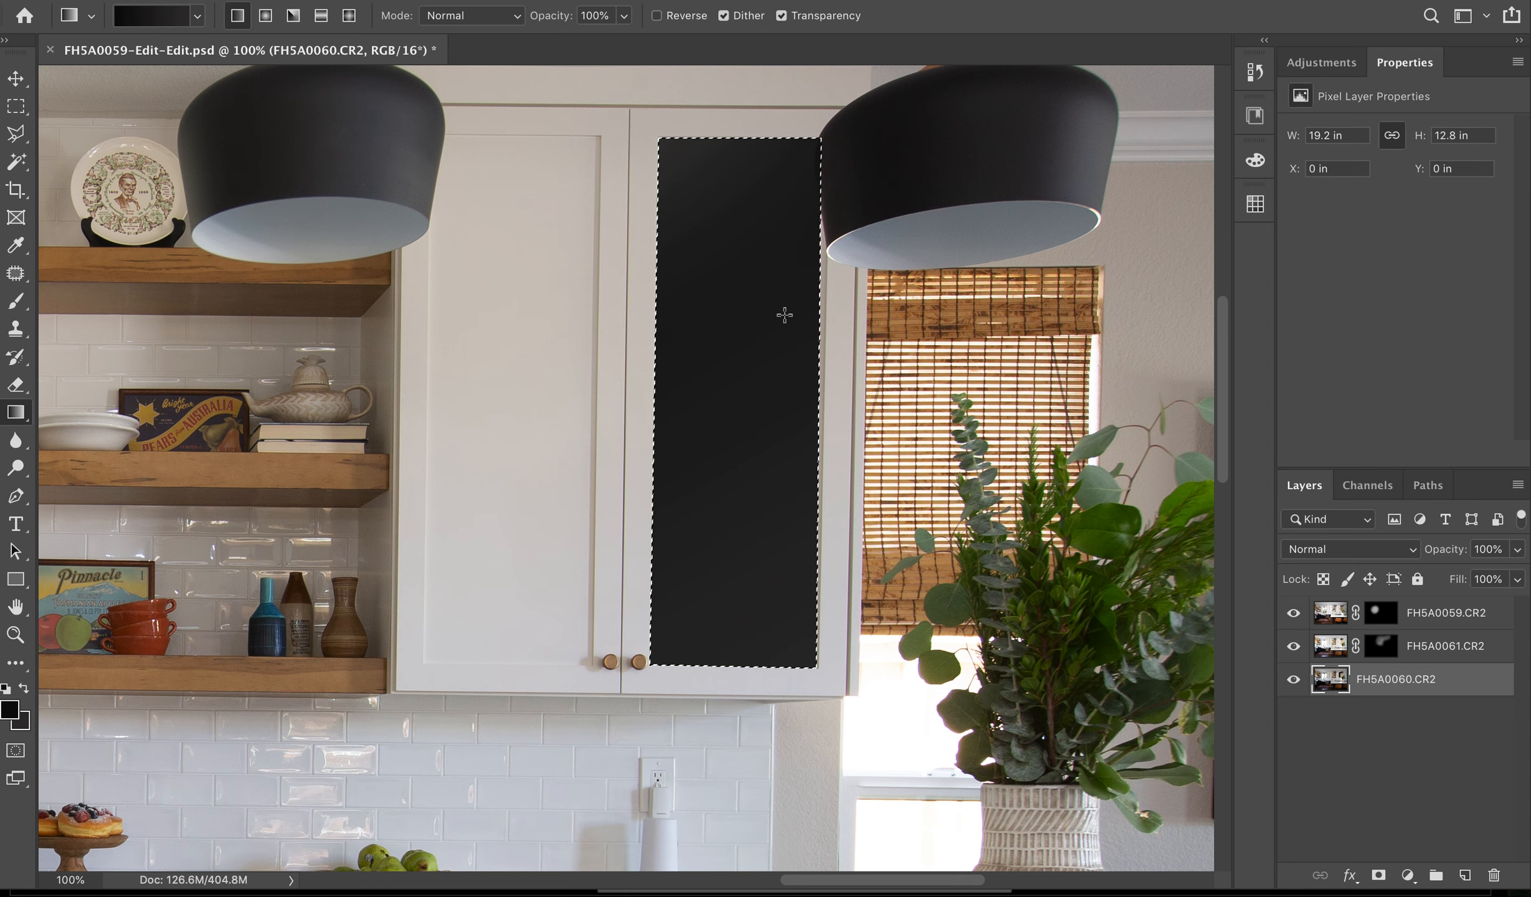
key(v)
key(l)
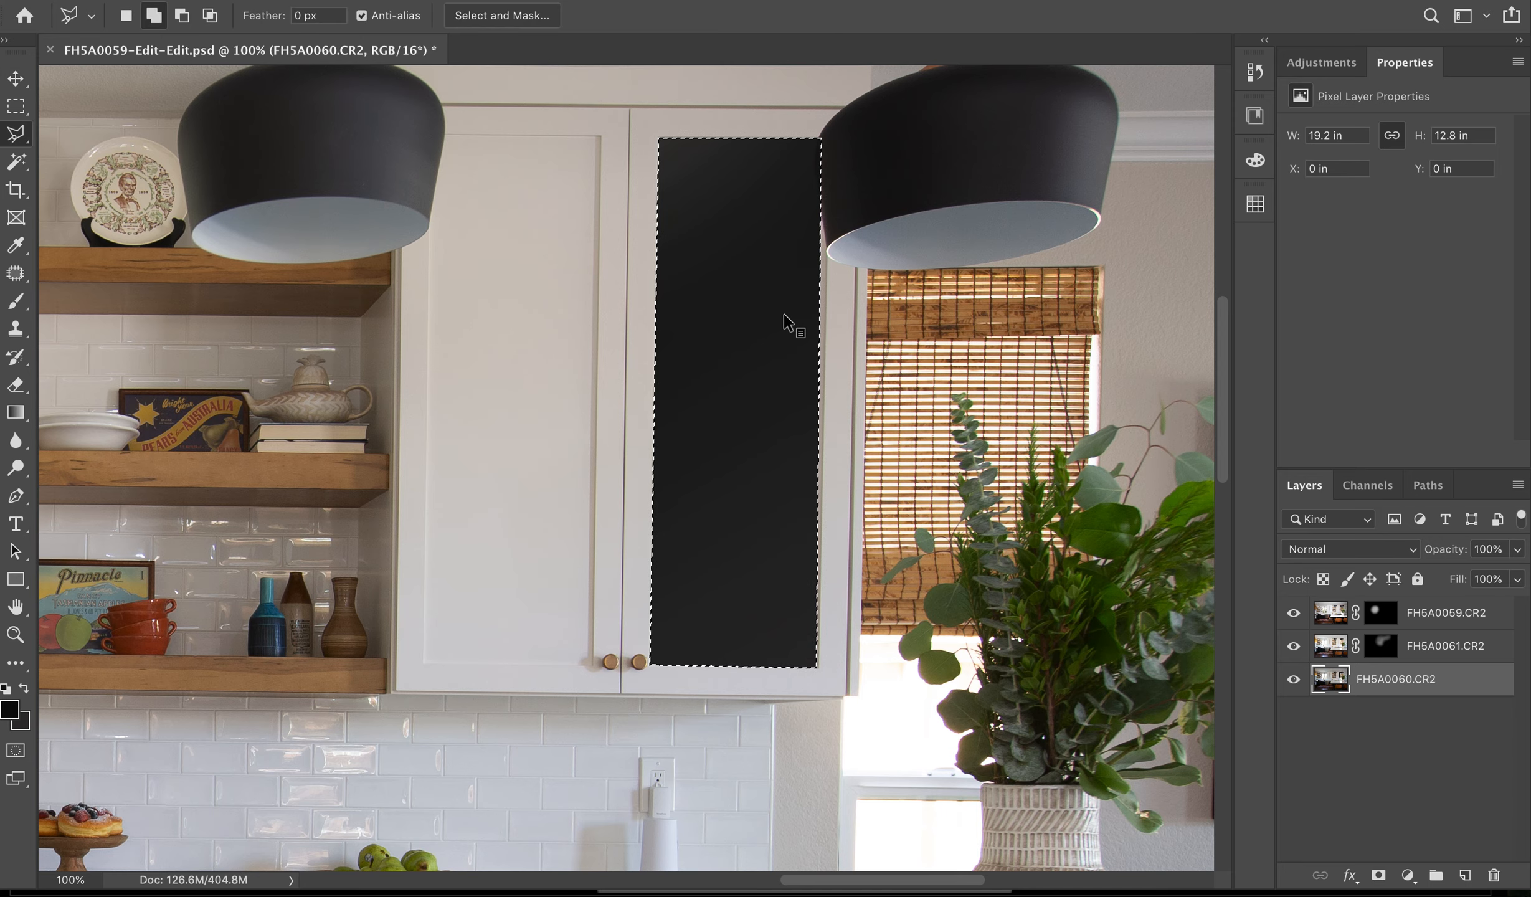
right_click(786, 321)
click(810, 324)
key(ctrl+0)
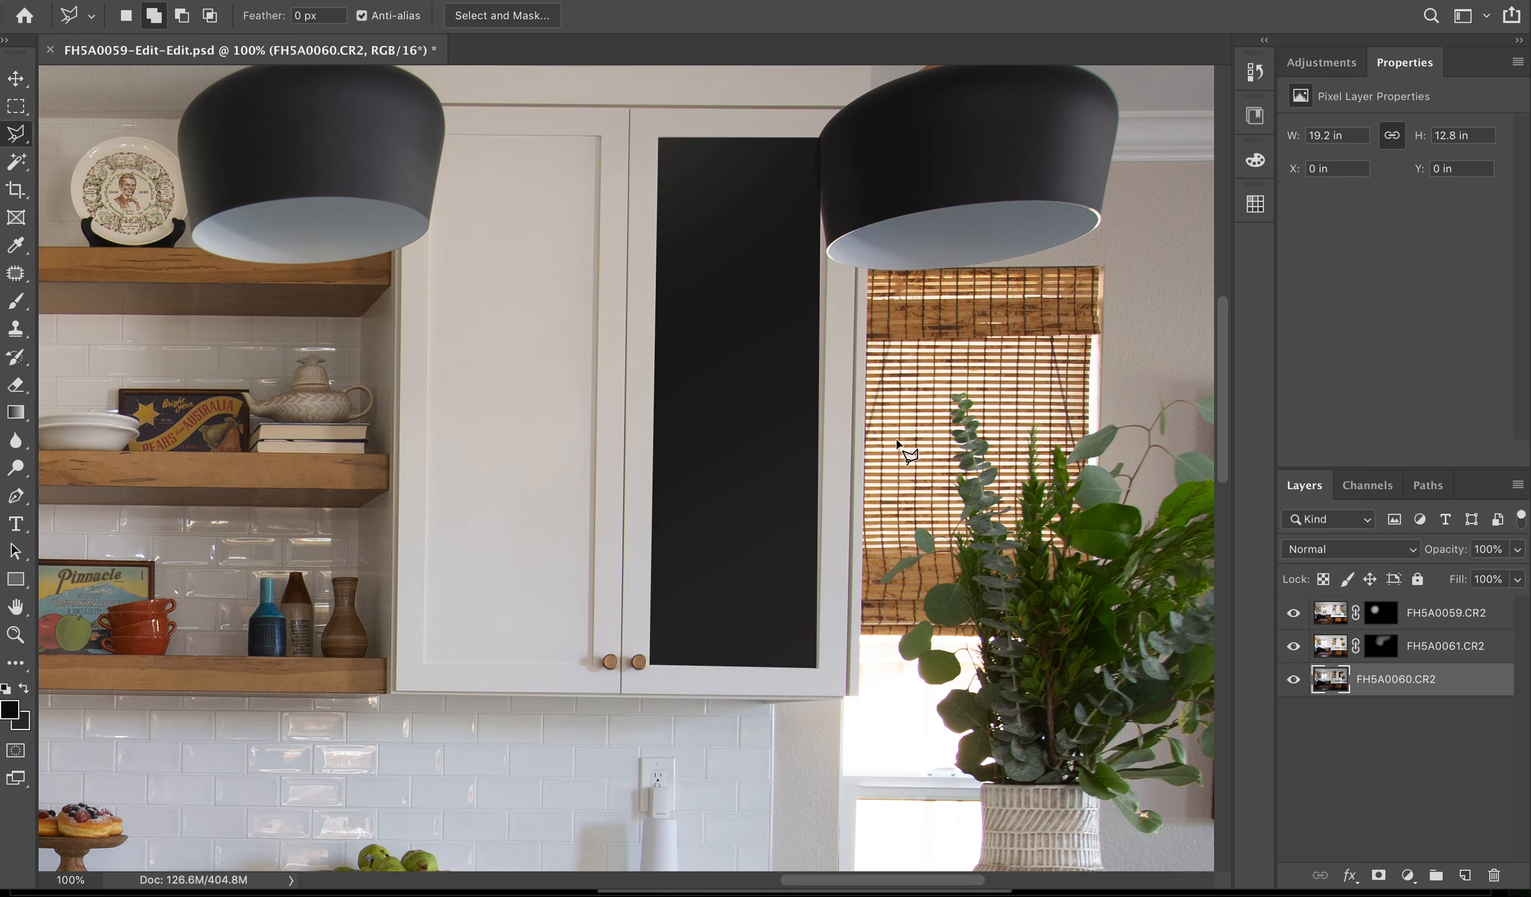